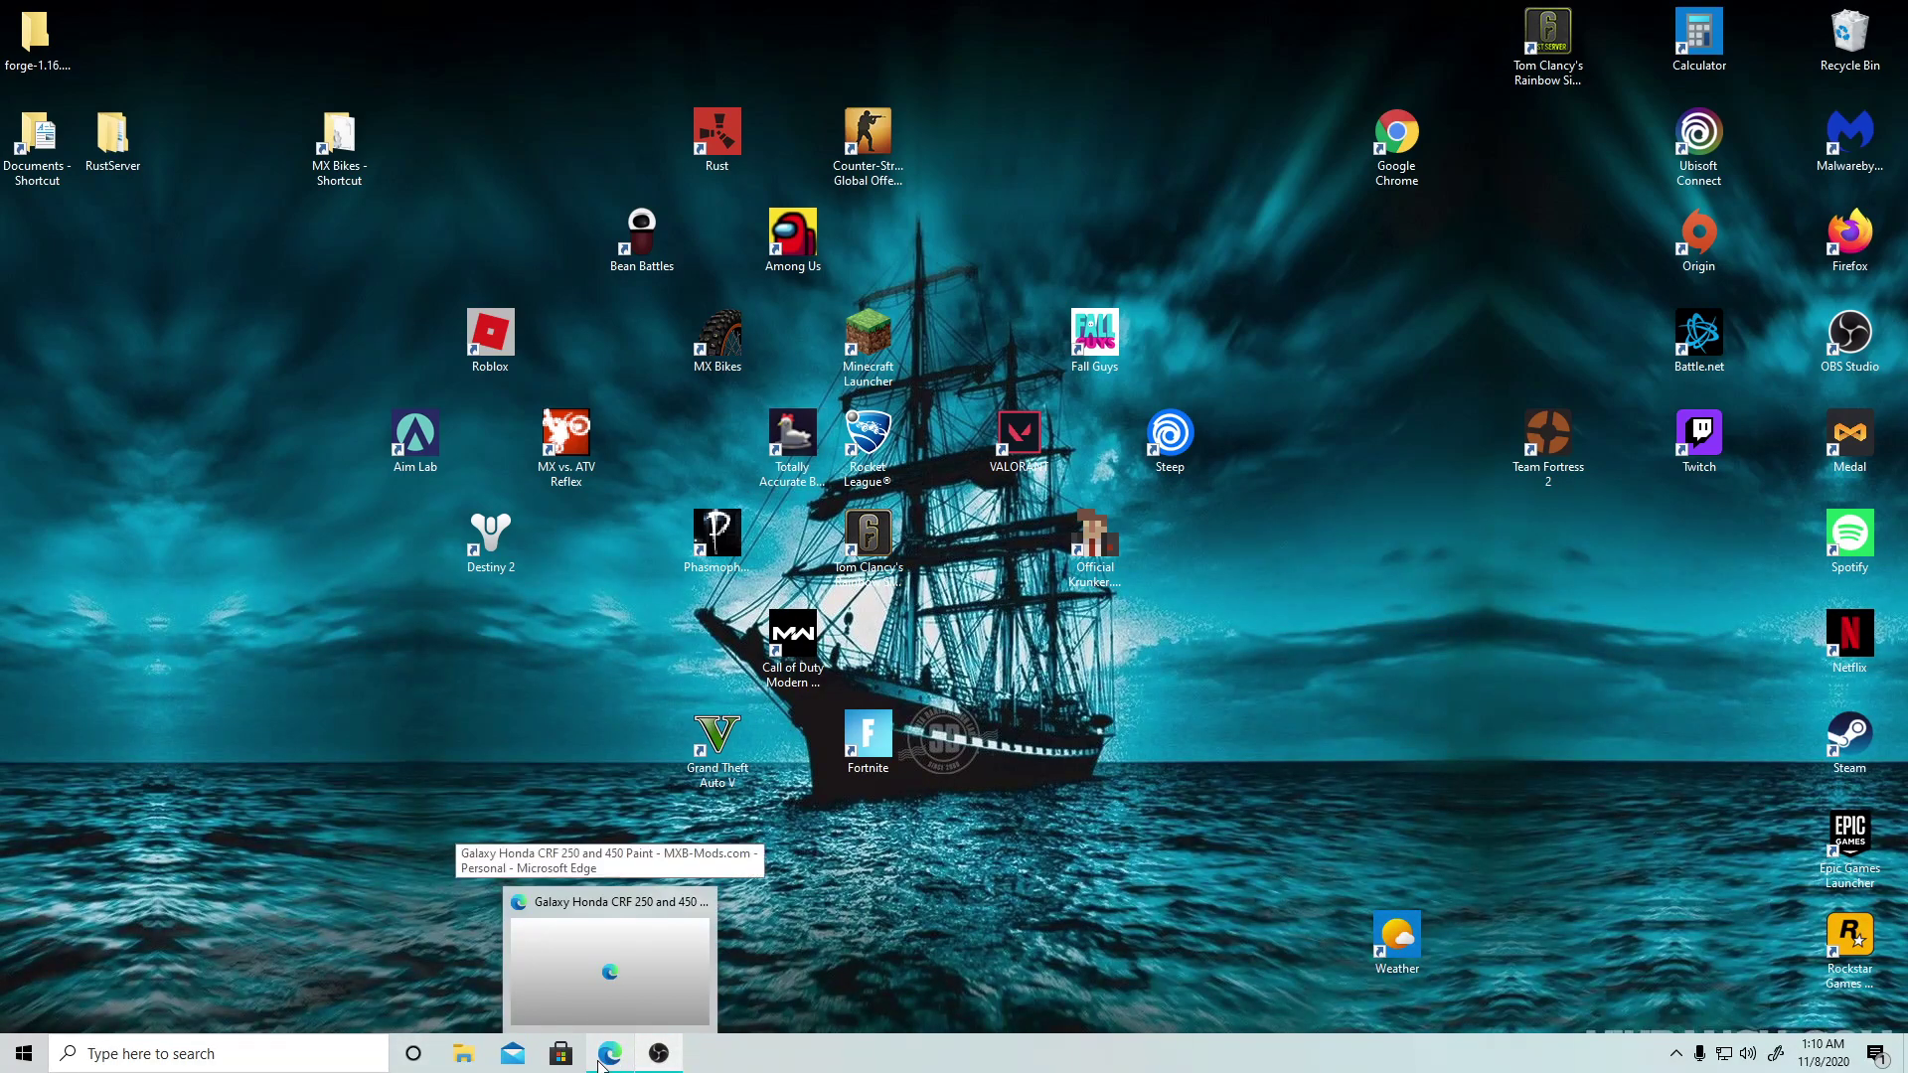
Step: Bring the Edge window with the Galaxy Honda CRF paint mod page to the front
click(611, 954)
scroll(412, 235, up, 4)
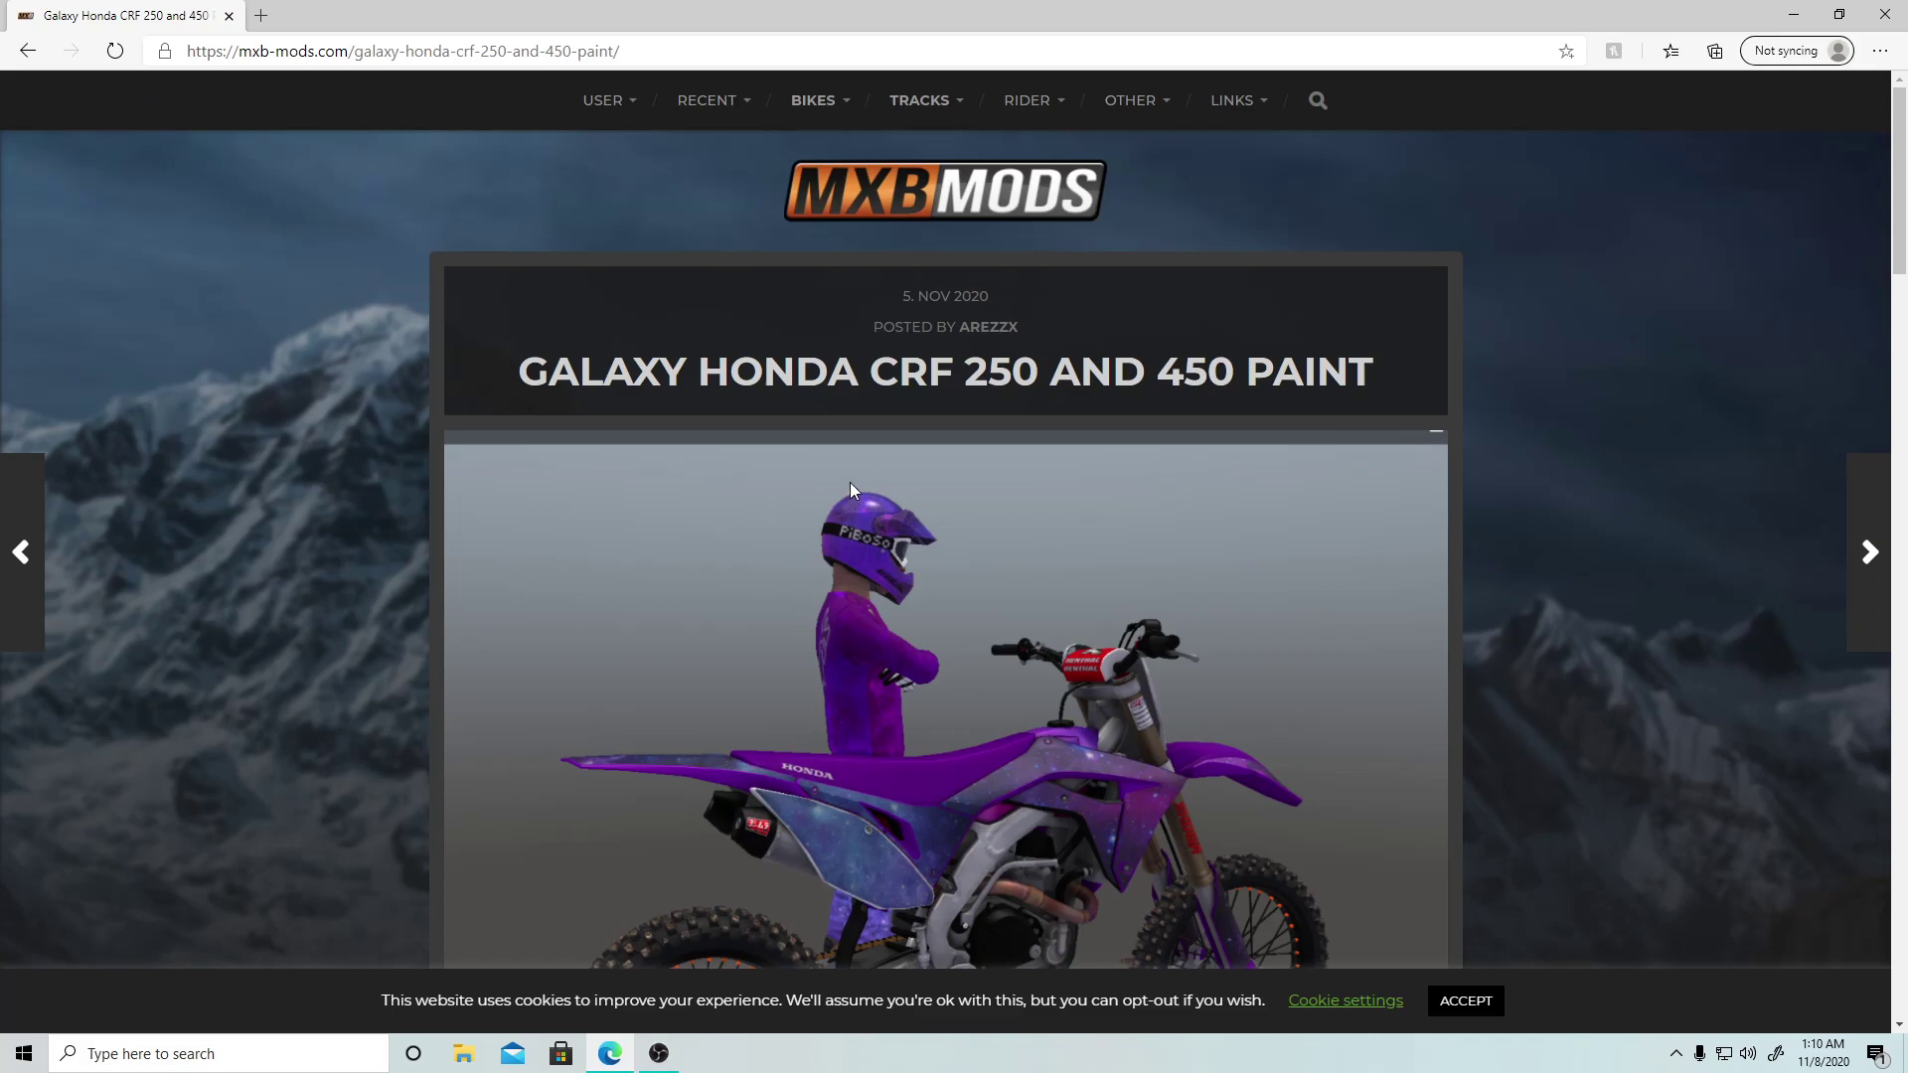
Step: Reopen the Galaxy Honda CRF 250 and 450 Paint page on mxb-mods.com in a new tab and reach its Download Now buttons
click(261, 15)
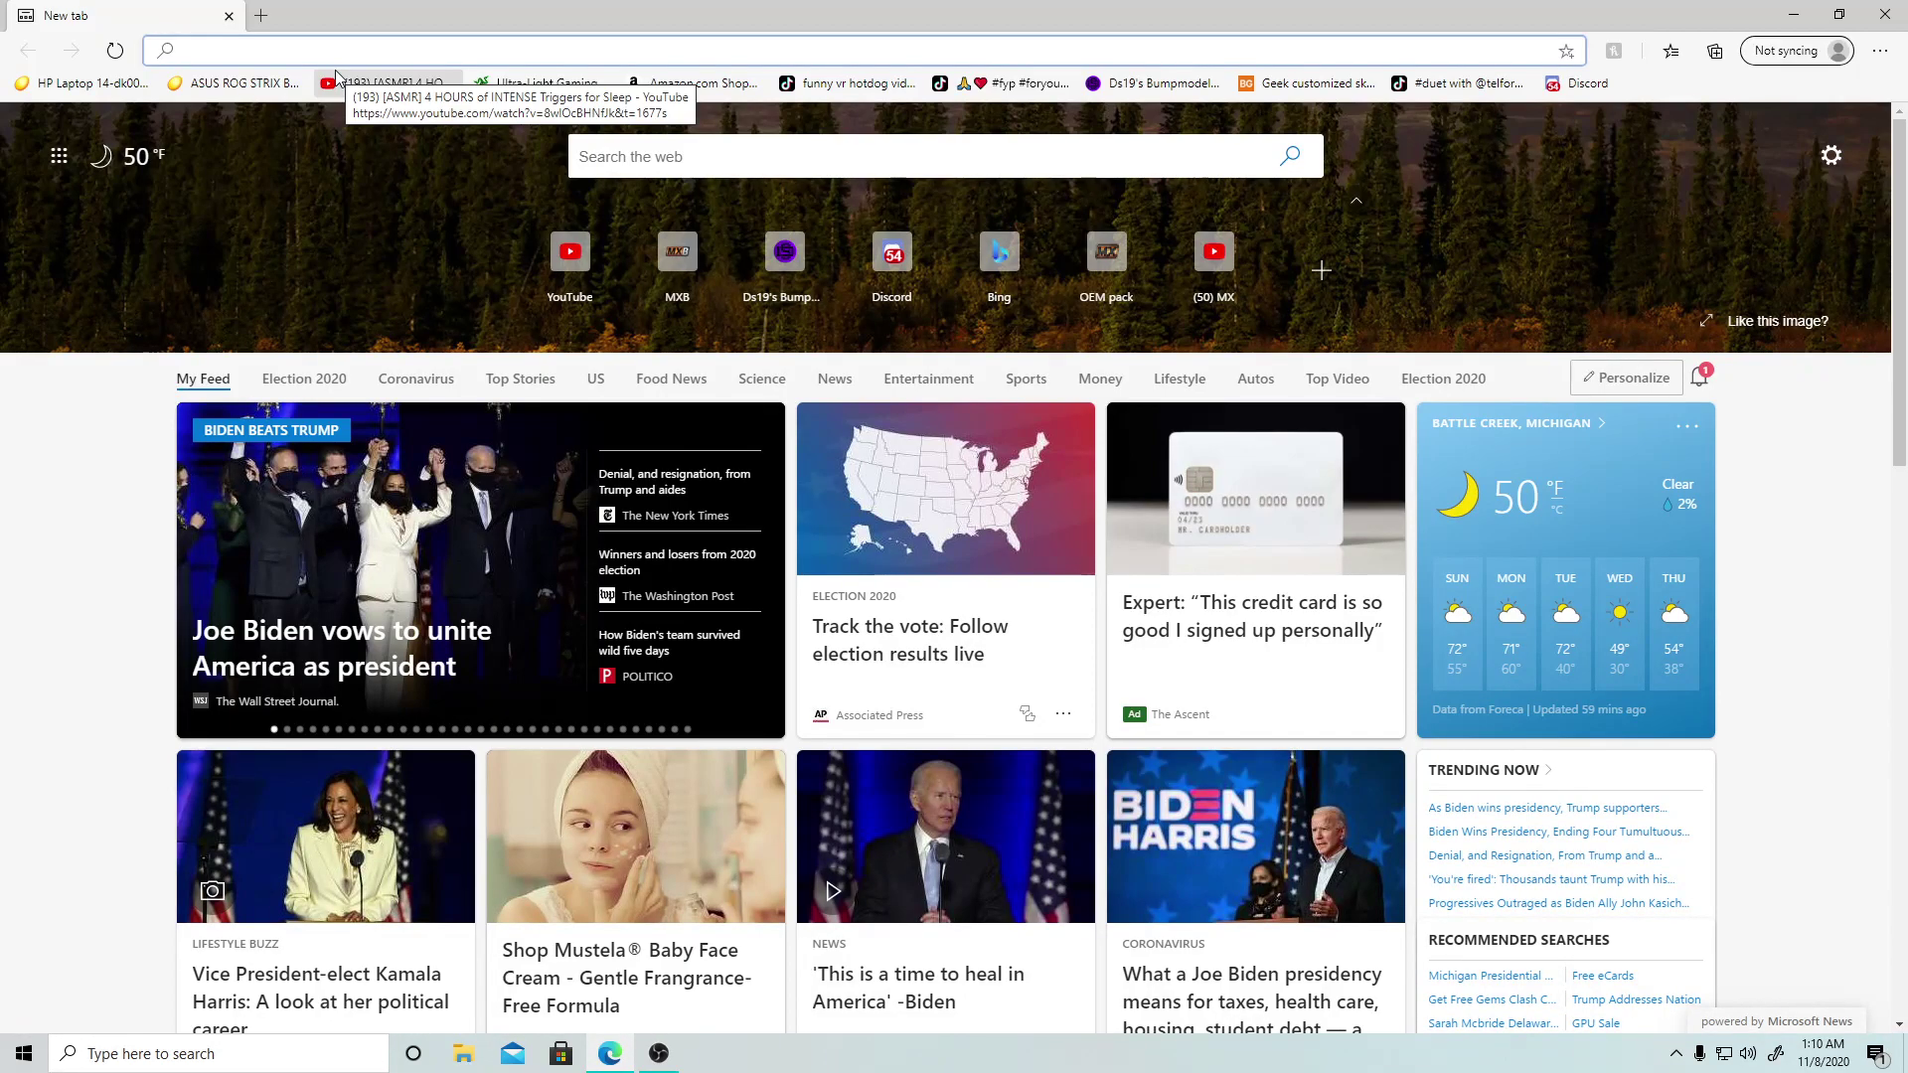
text(mxb-)
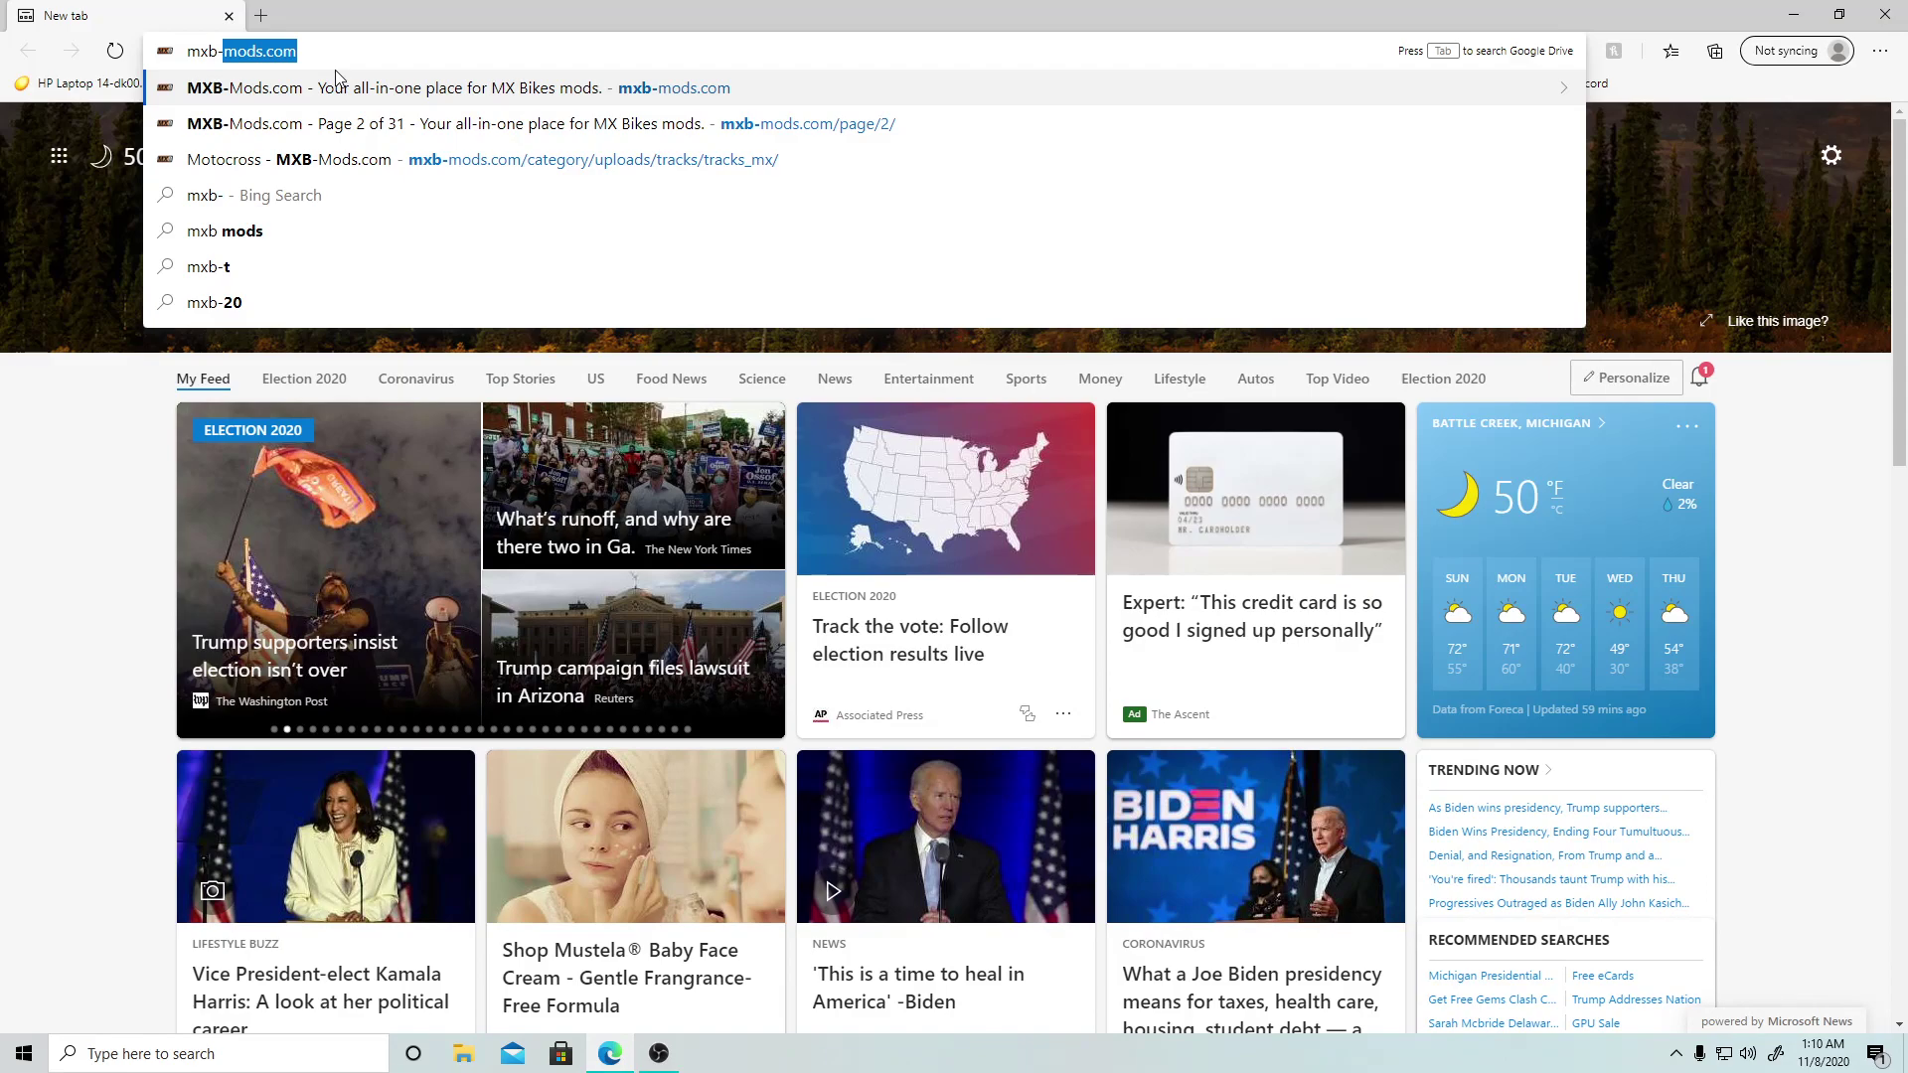
text(mo)
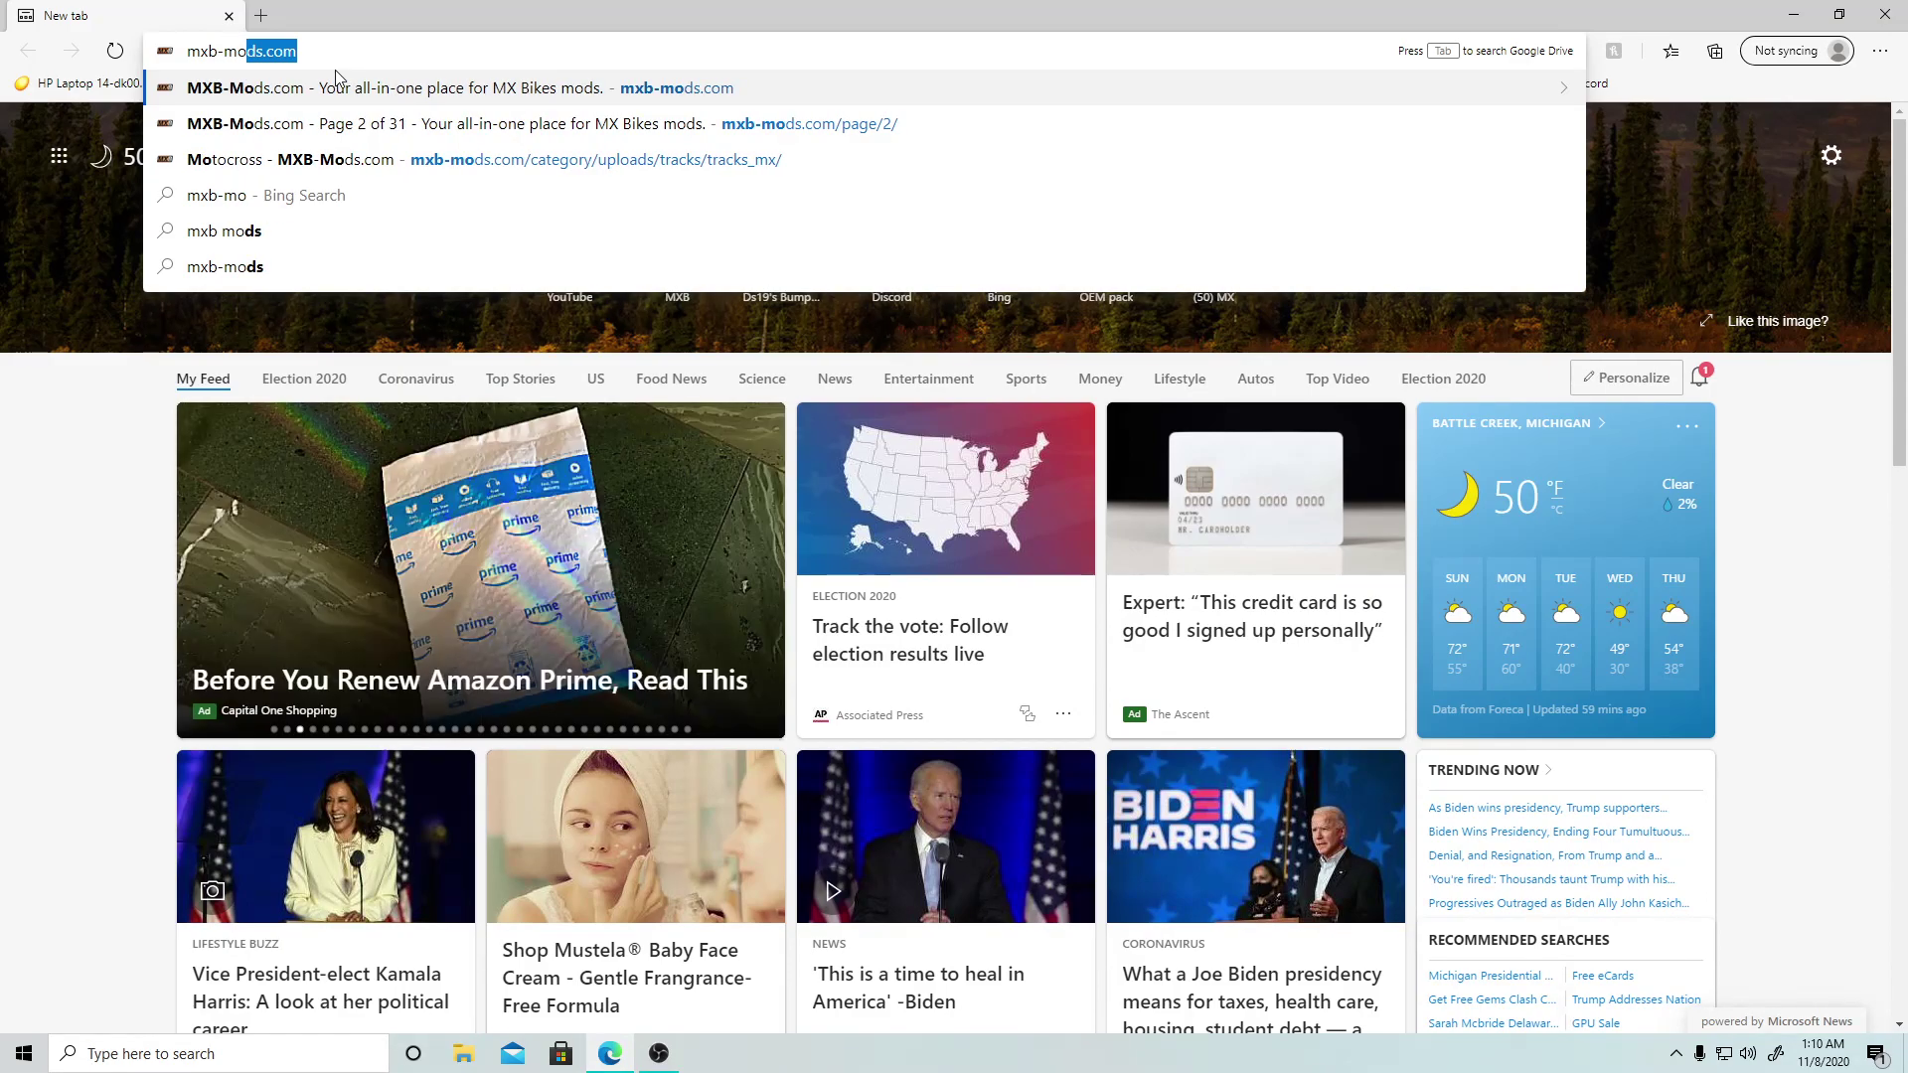
text(ds.com)
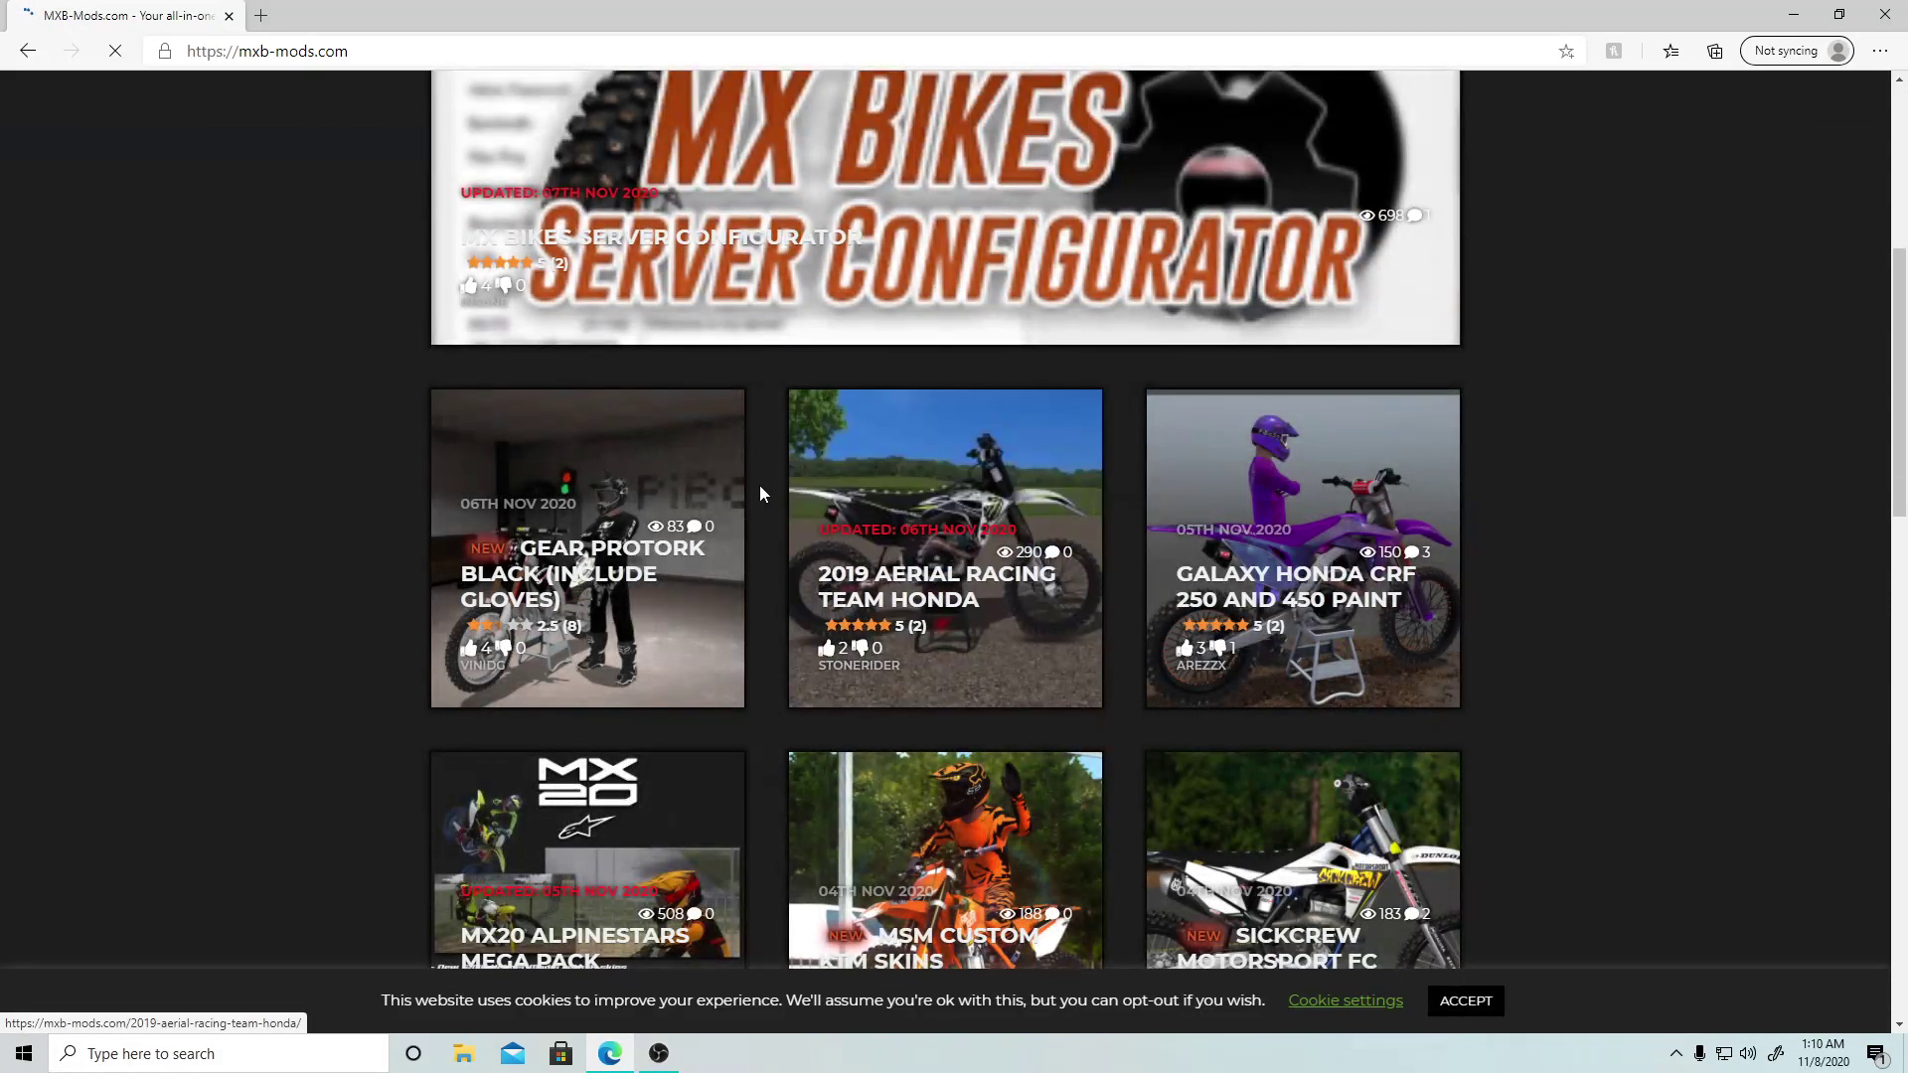
scroll(674, 532, down, 1)
scroll(674, 532, down, 1)
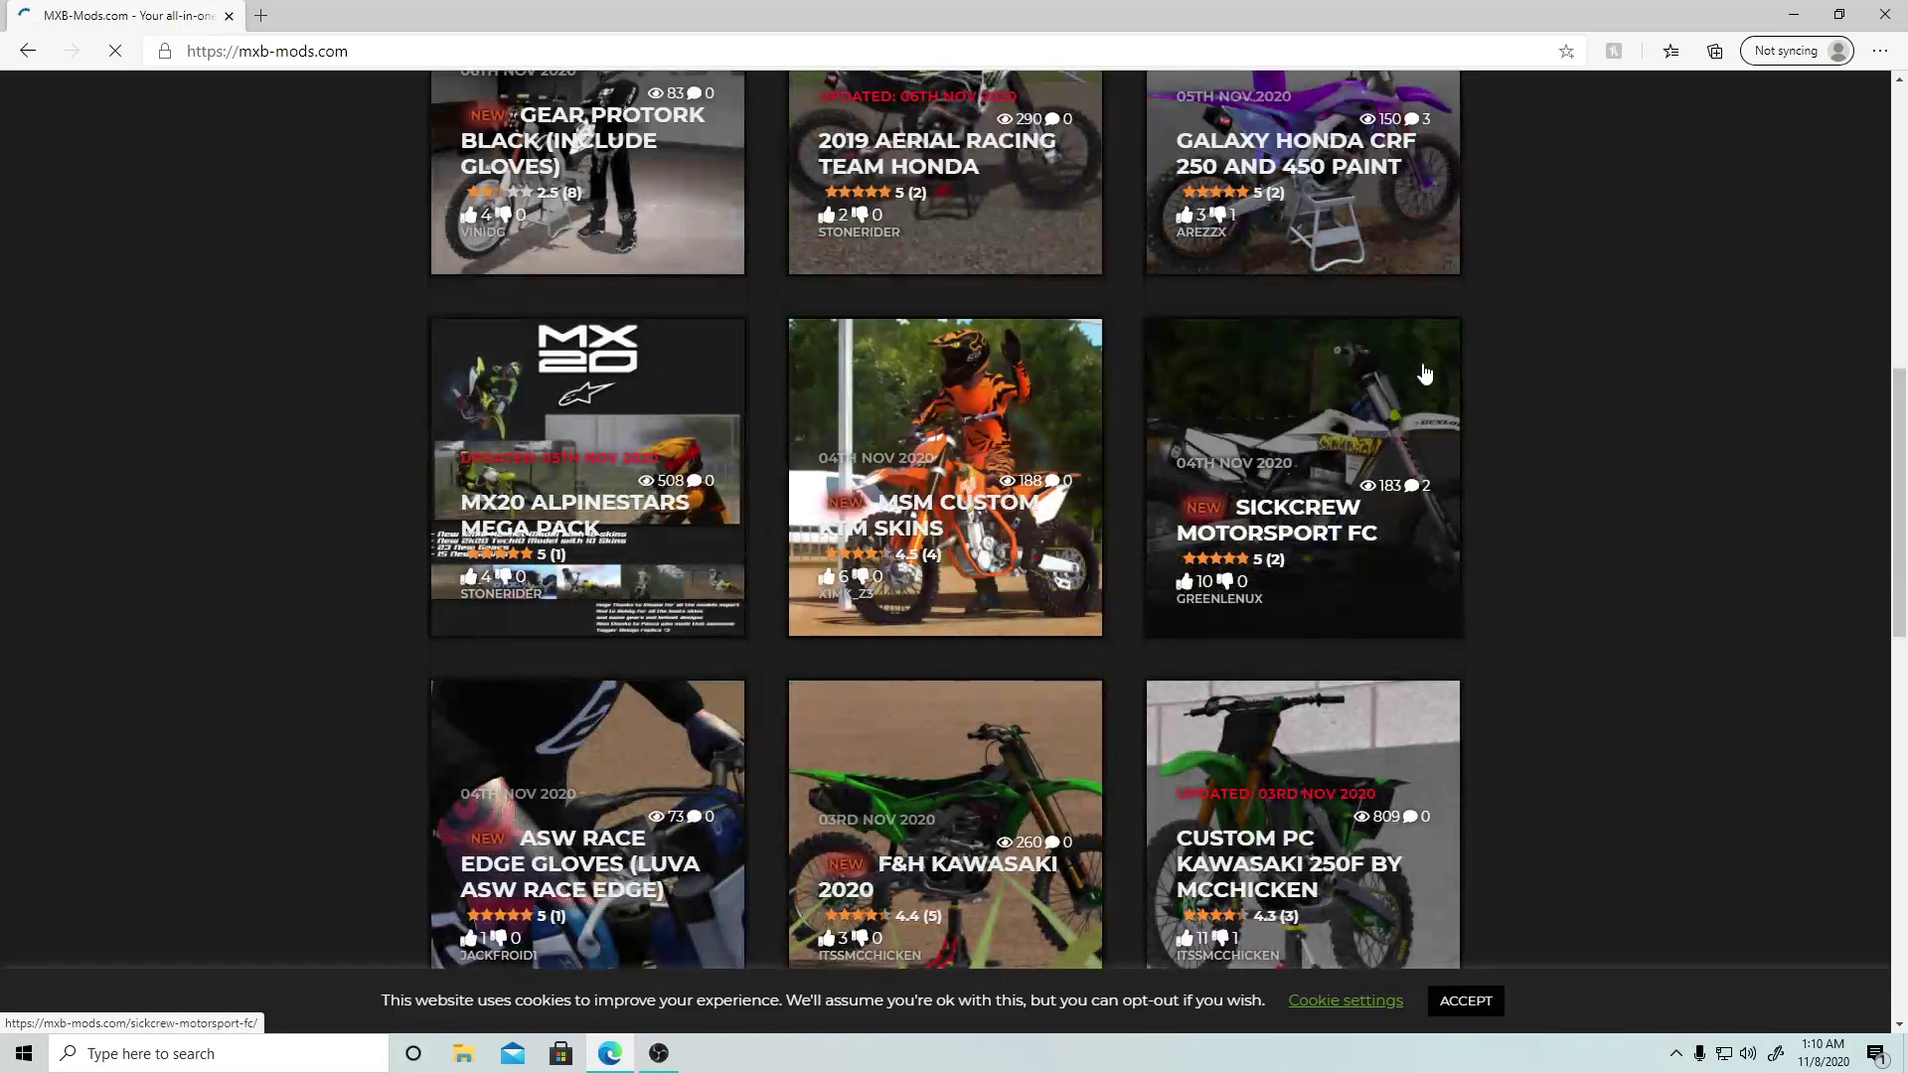
scroll(1253, 277, up, 2)
scroll(1252, 278, up, 2)
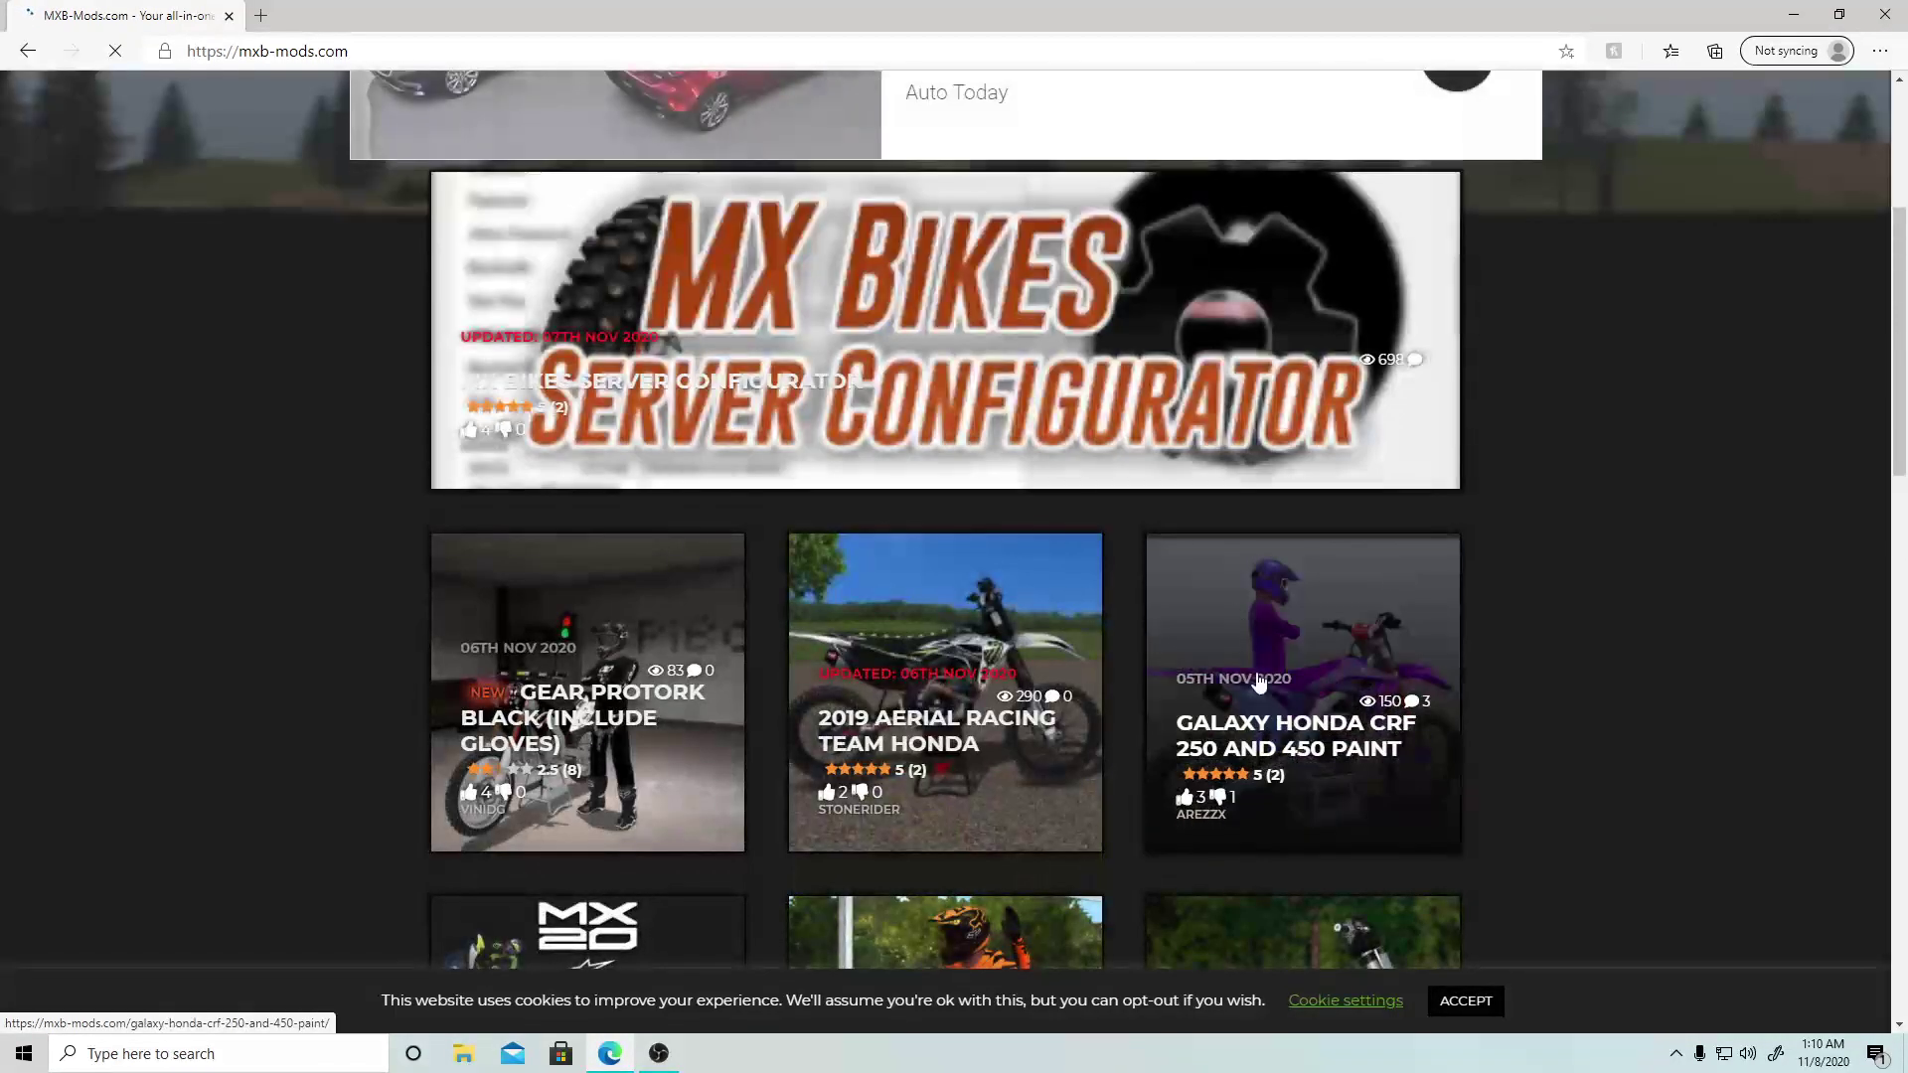
click(1337, 615)
scroll(717, 683, down, 3)
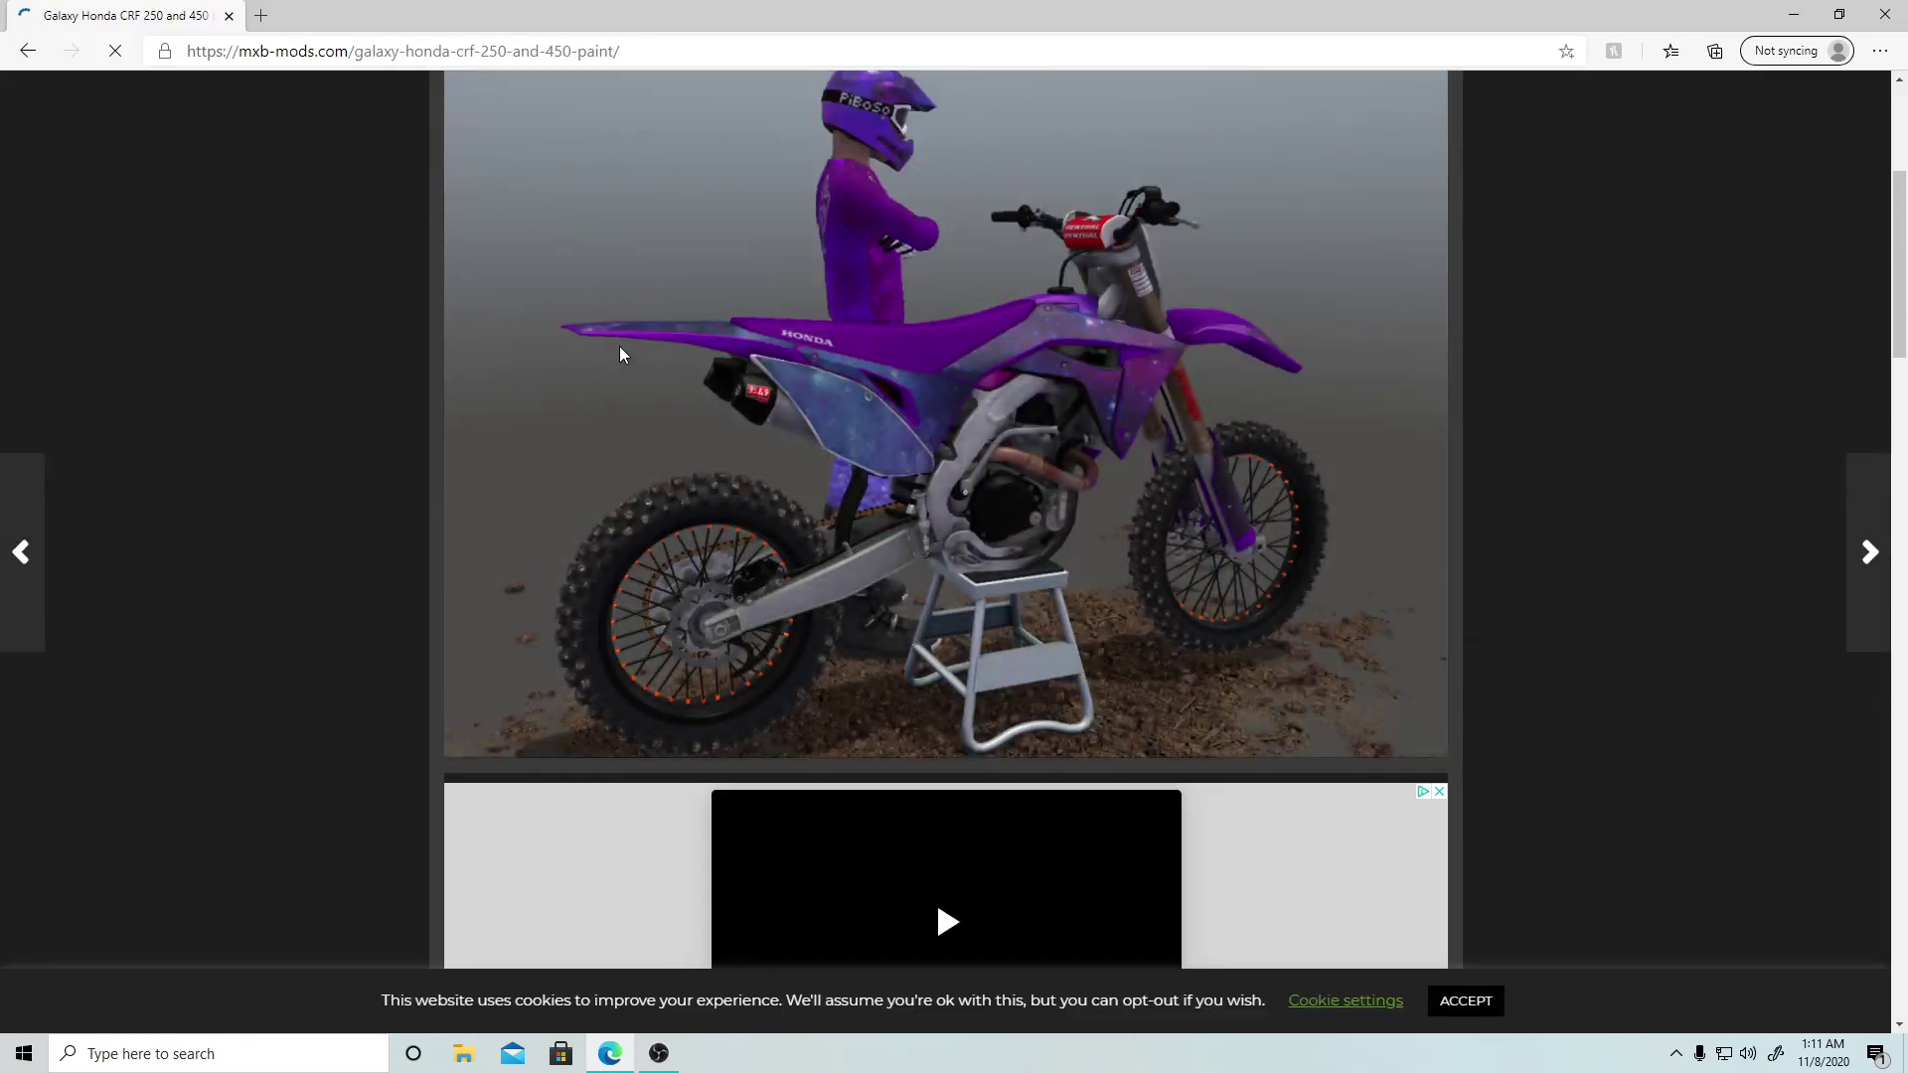
mouse_move(1125, 323)
mouse_down()
mouse_move(1010, 381)
mouse_move(965, 497)
mouse_up()
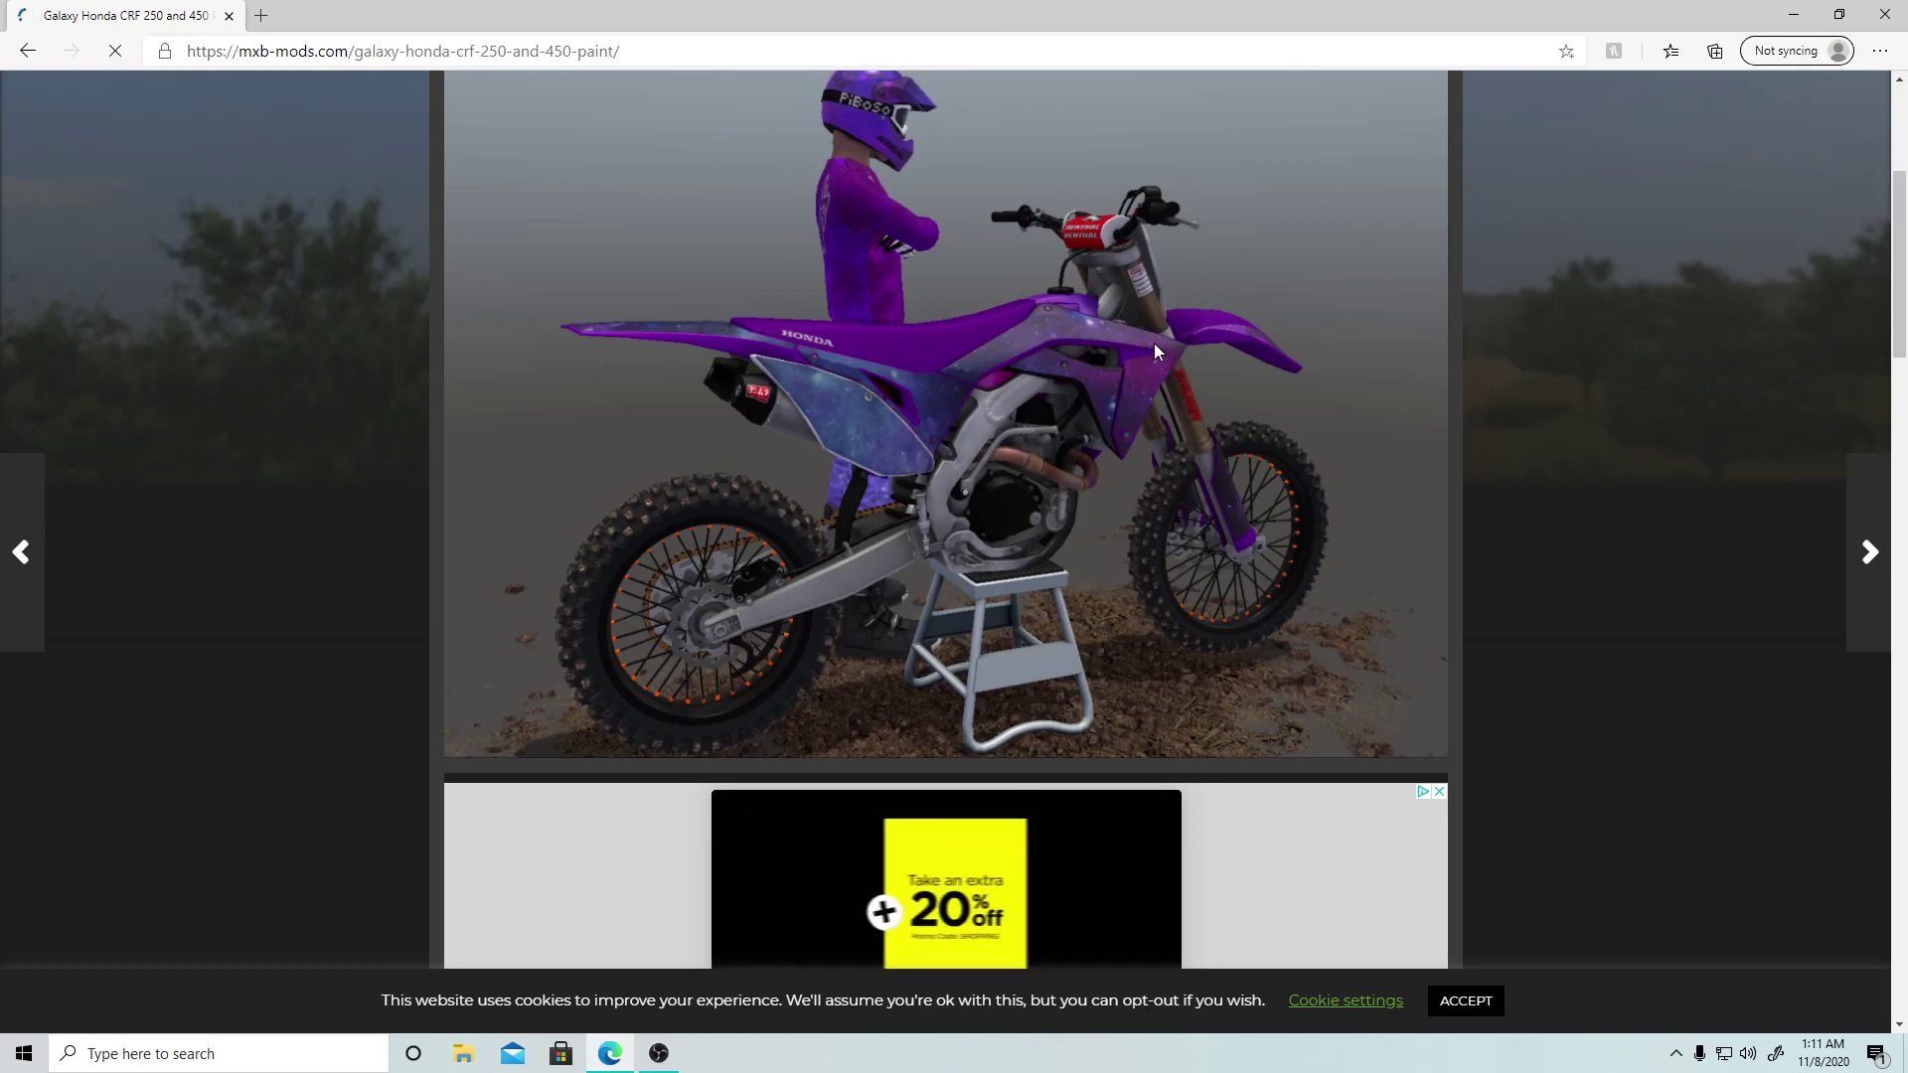
scroll(1151, 493, down, 2)
scroll(1147, 630, down, 3)
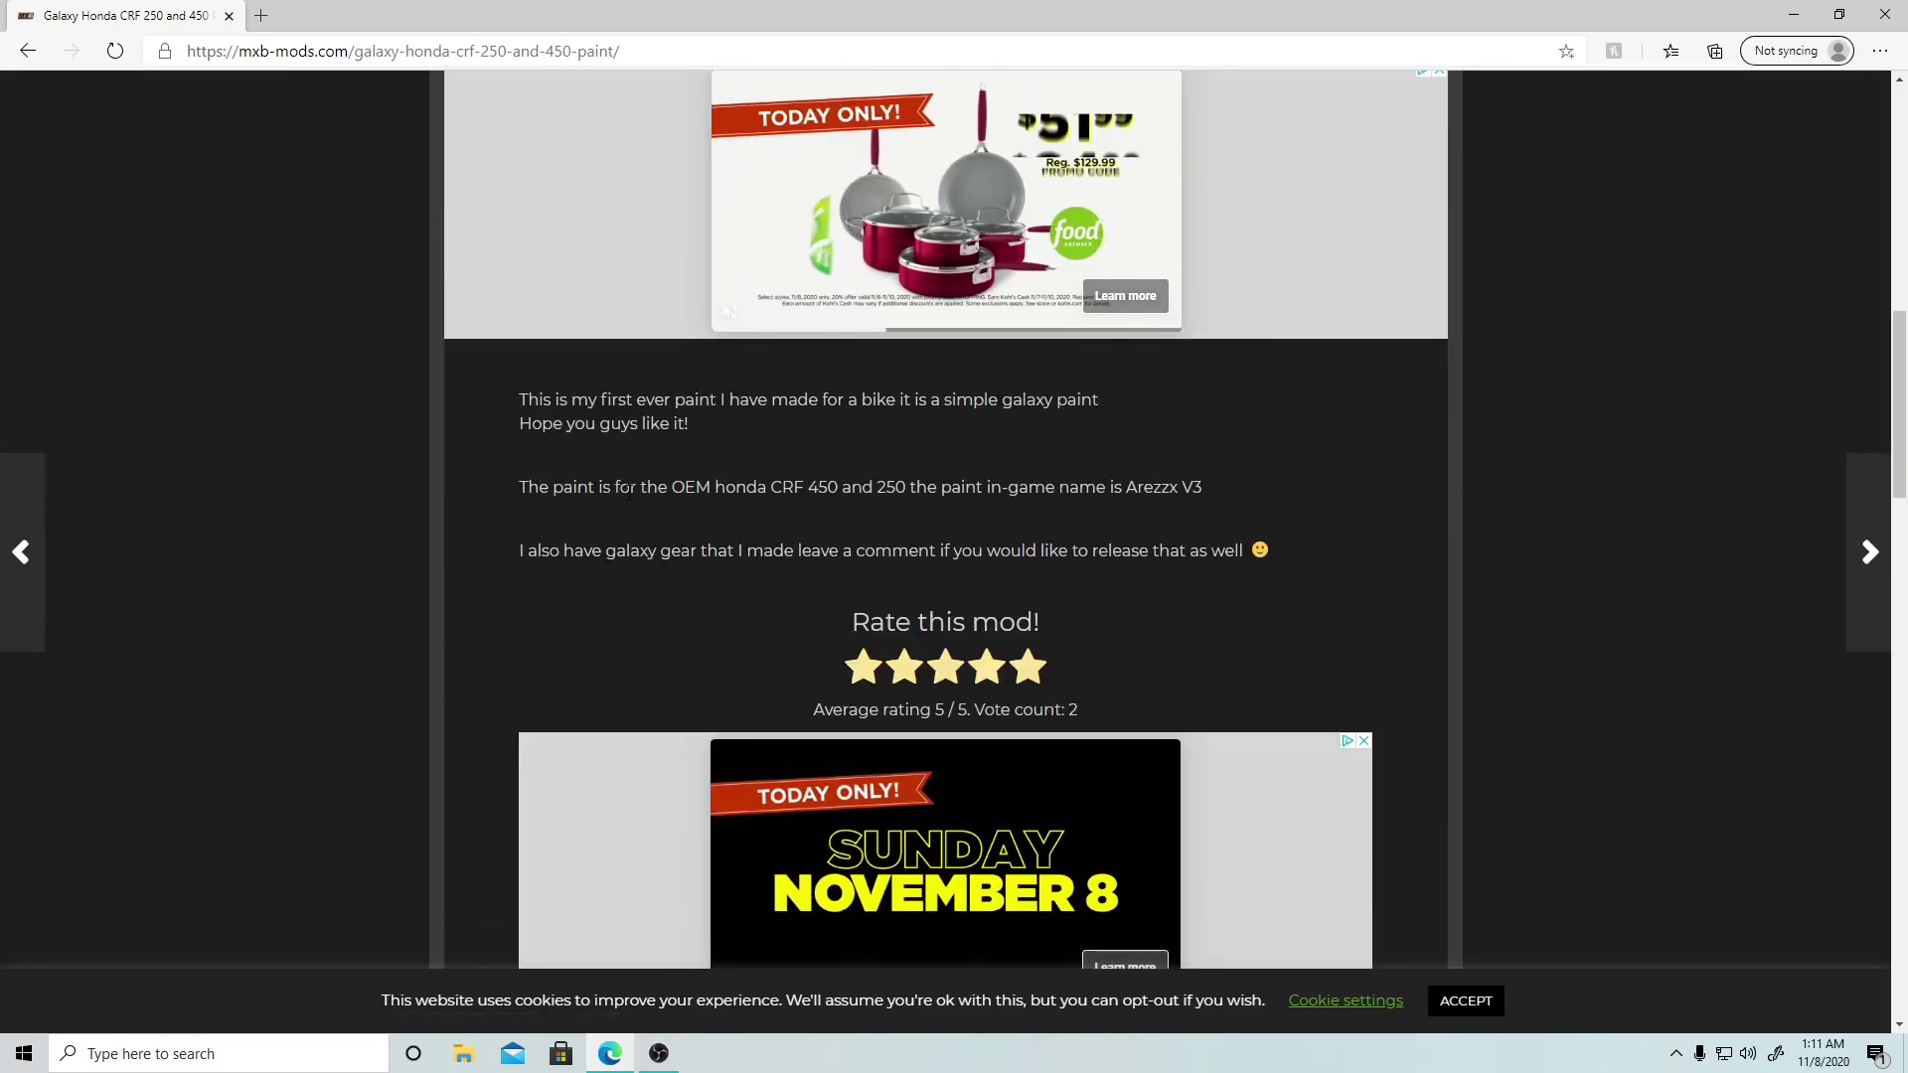
scroll(817, 792, down, 5)
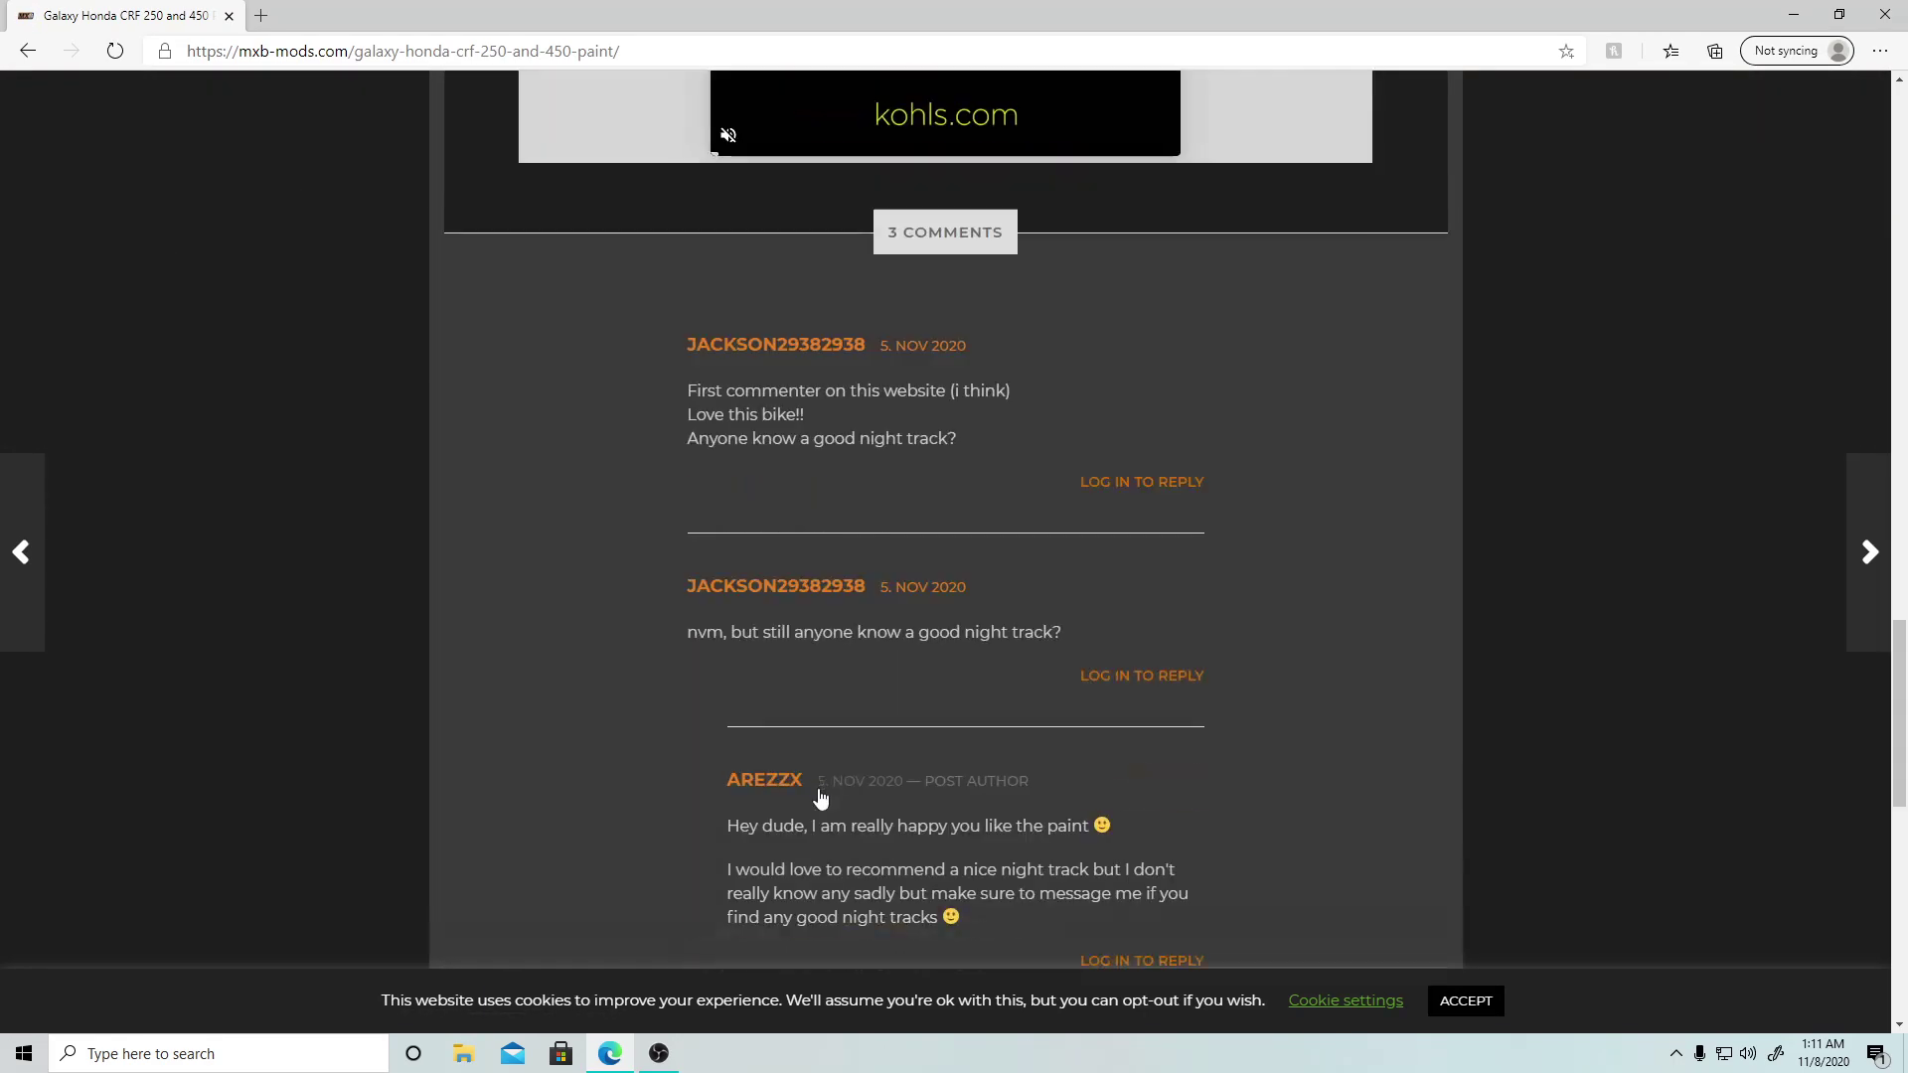
scroll(867, 535, up, 4)
scroll(885, 473, up, 1)
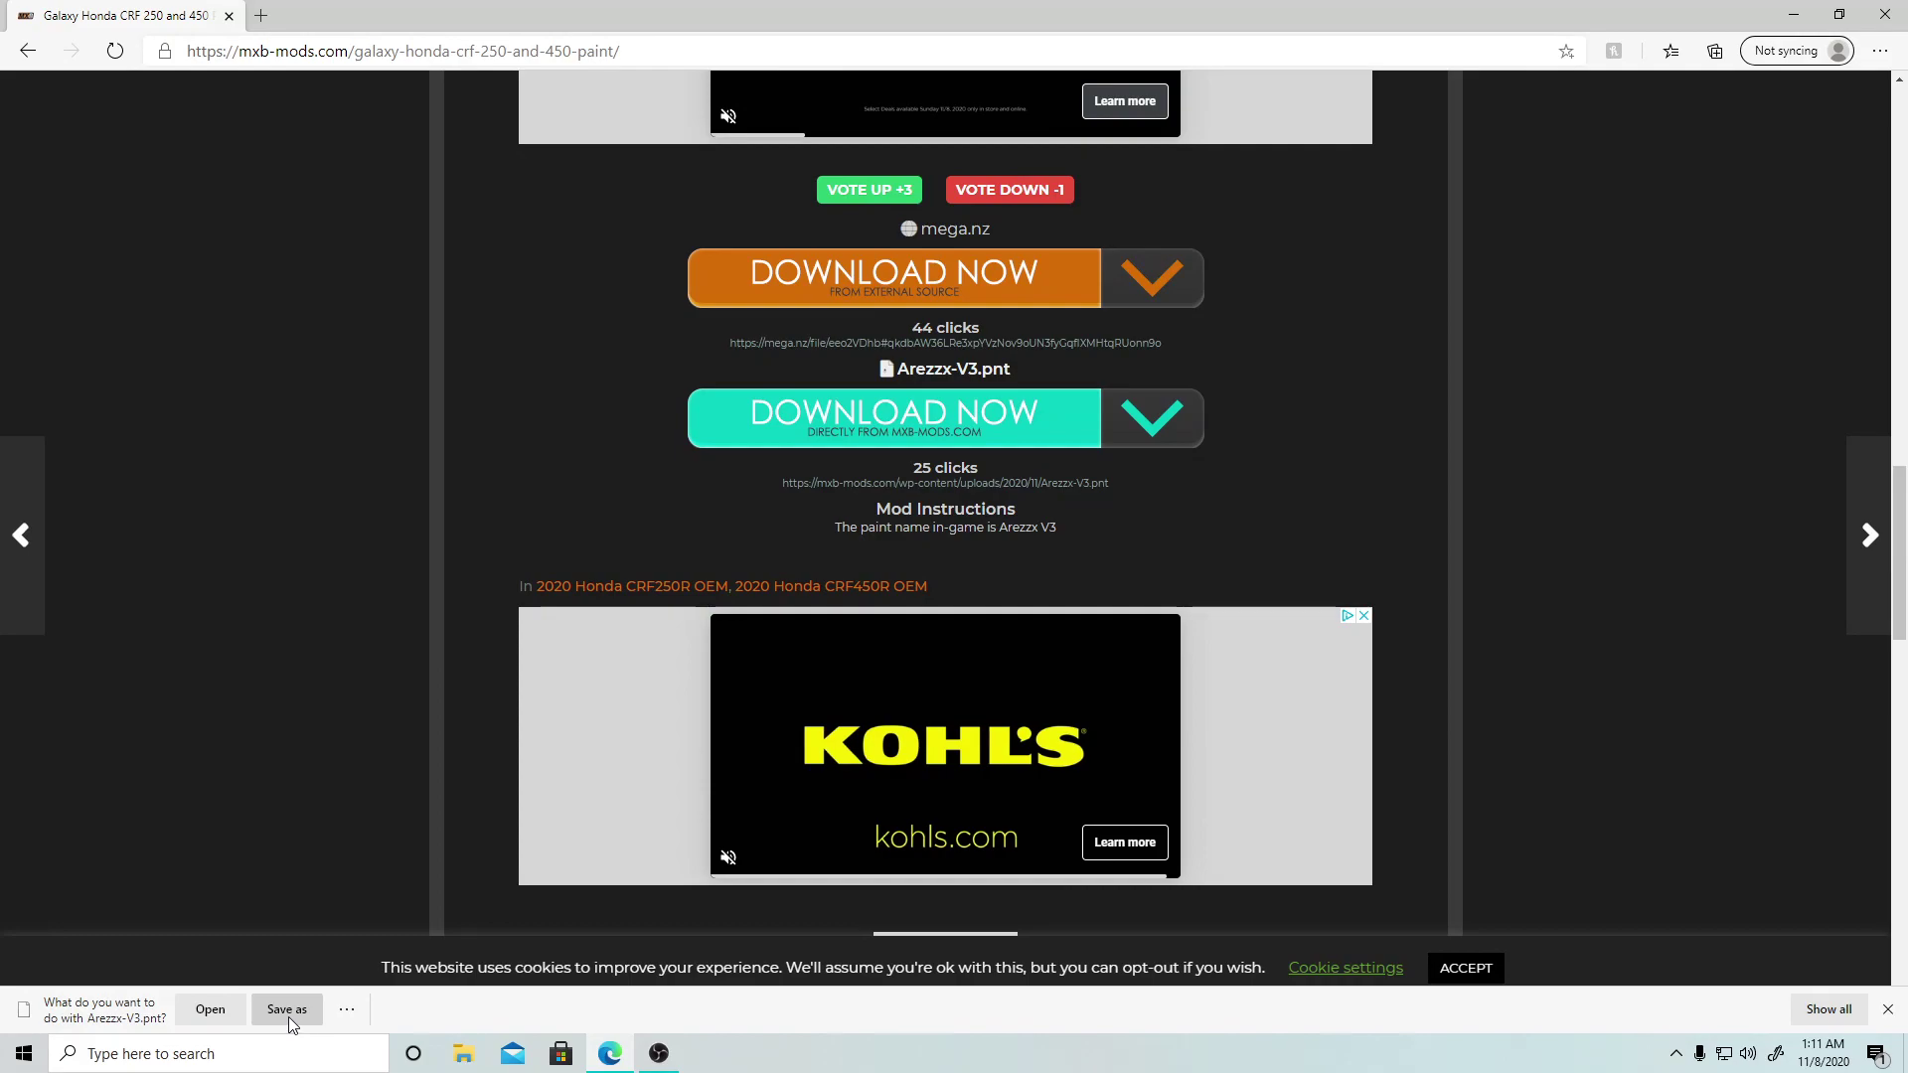
Step: Rename the New folder on USB Drive (F:) to 'MX bikes mods'
click(463, 1055)
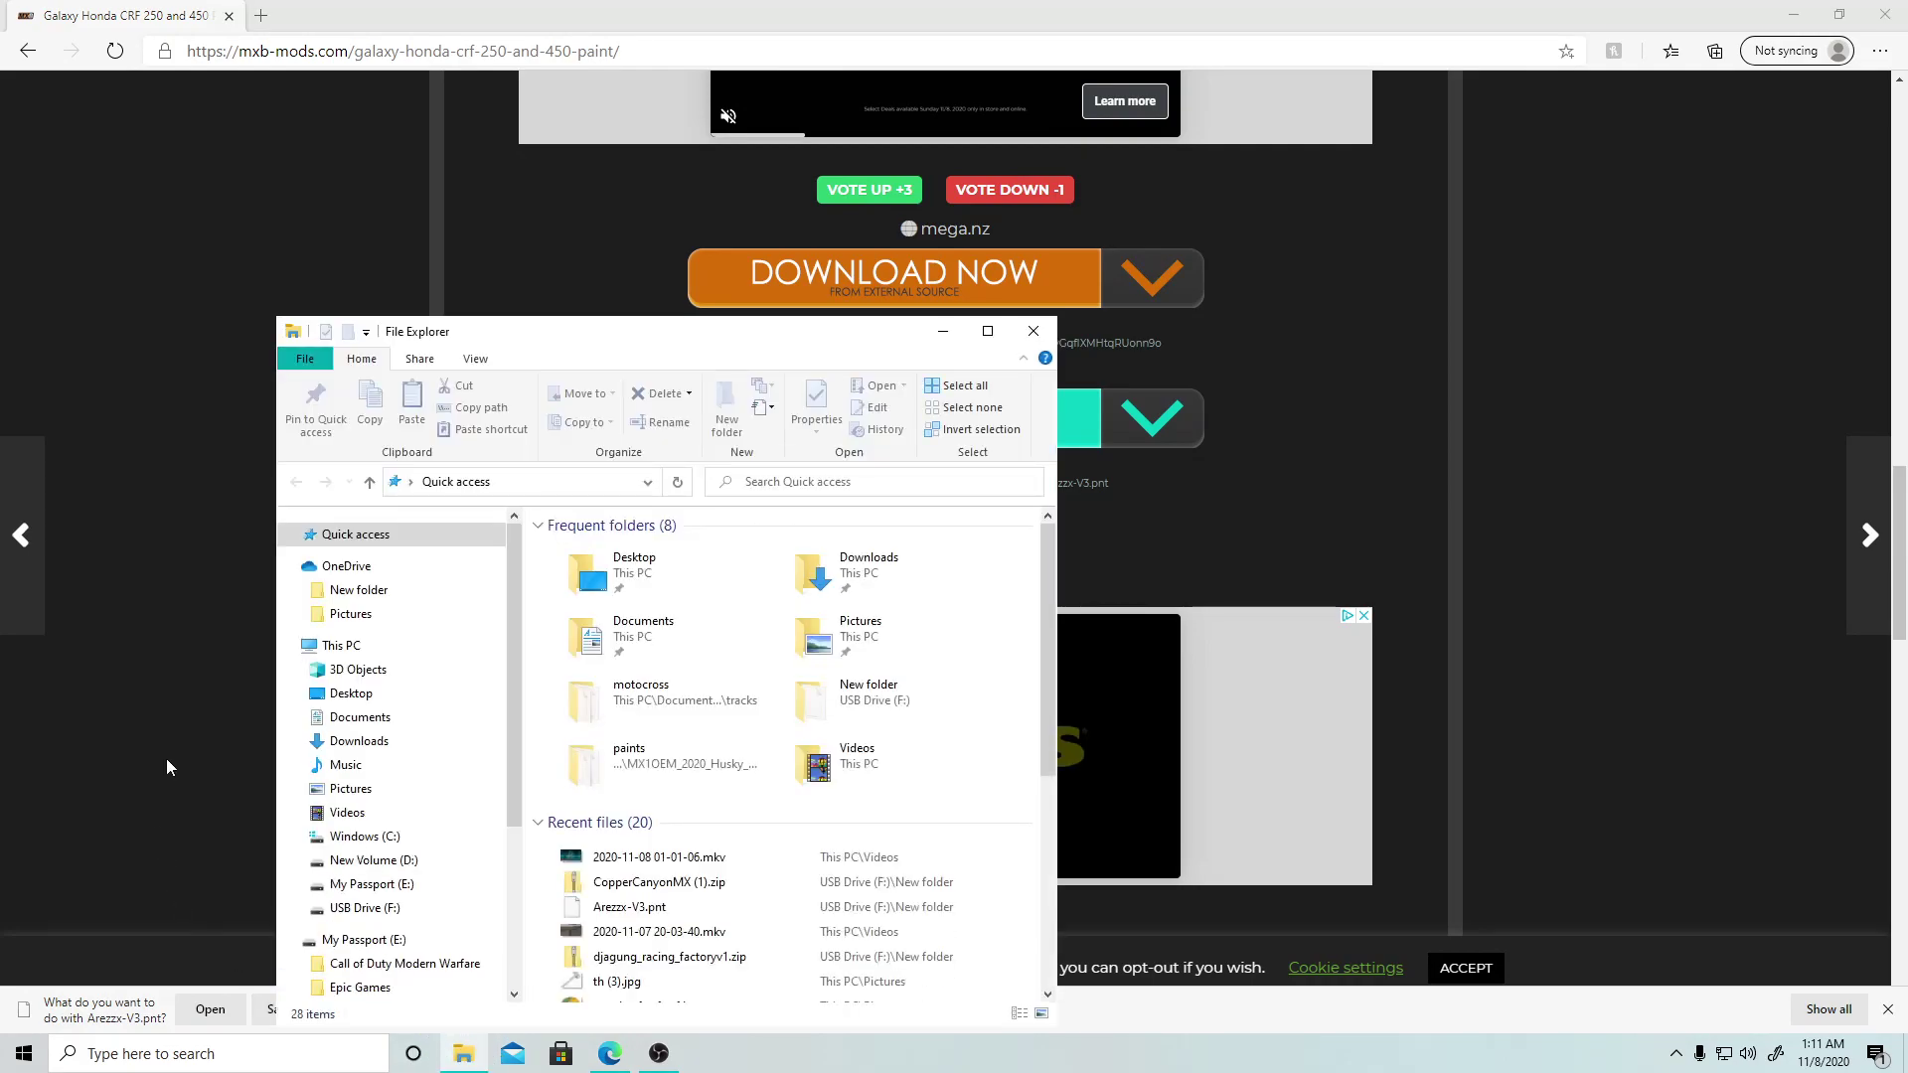
scroll(399, 816, down, 5)
scroll(399, 815, down, 1)
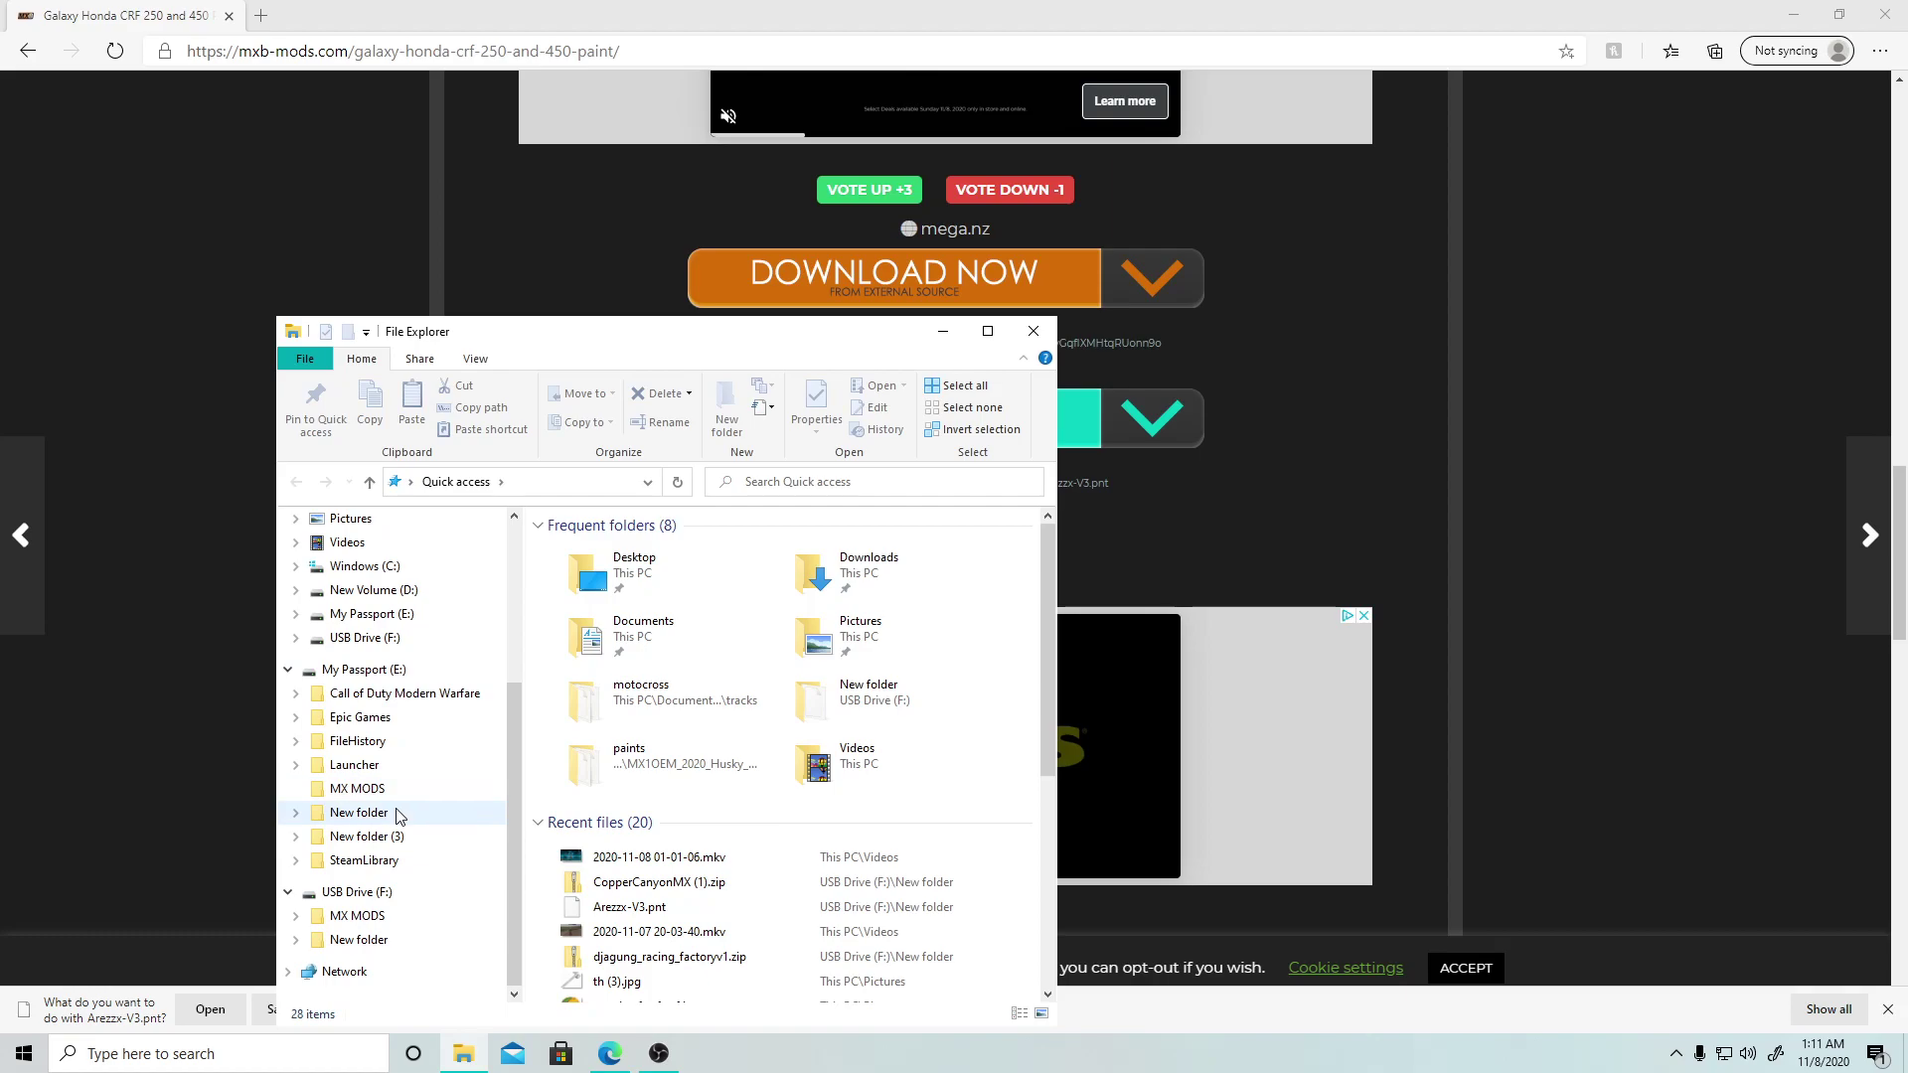
click(343, 948)
right_click(356, 956)
click(434, 870)
text(MX bikes mods)
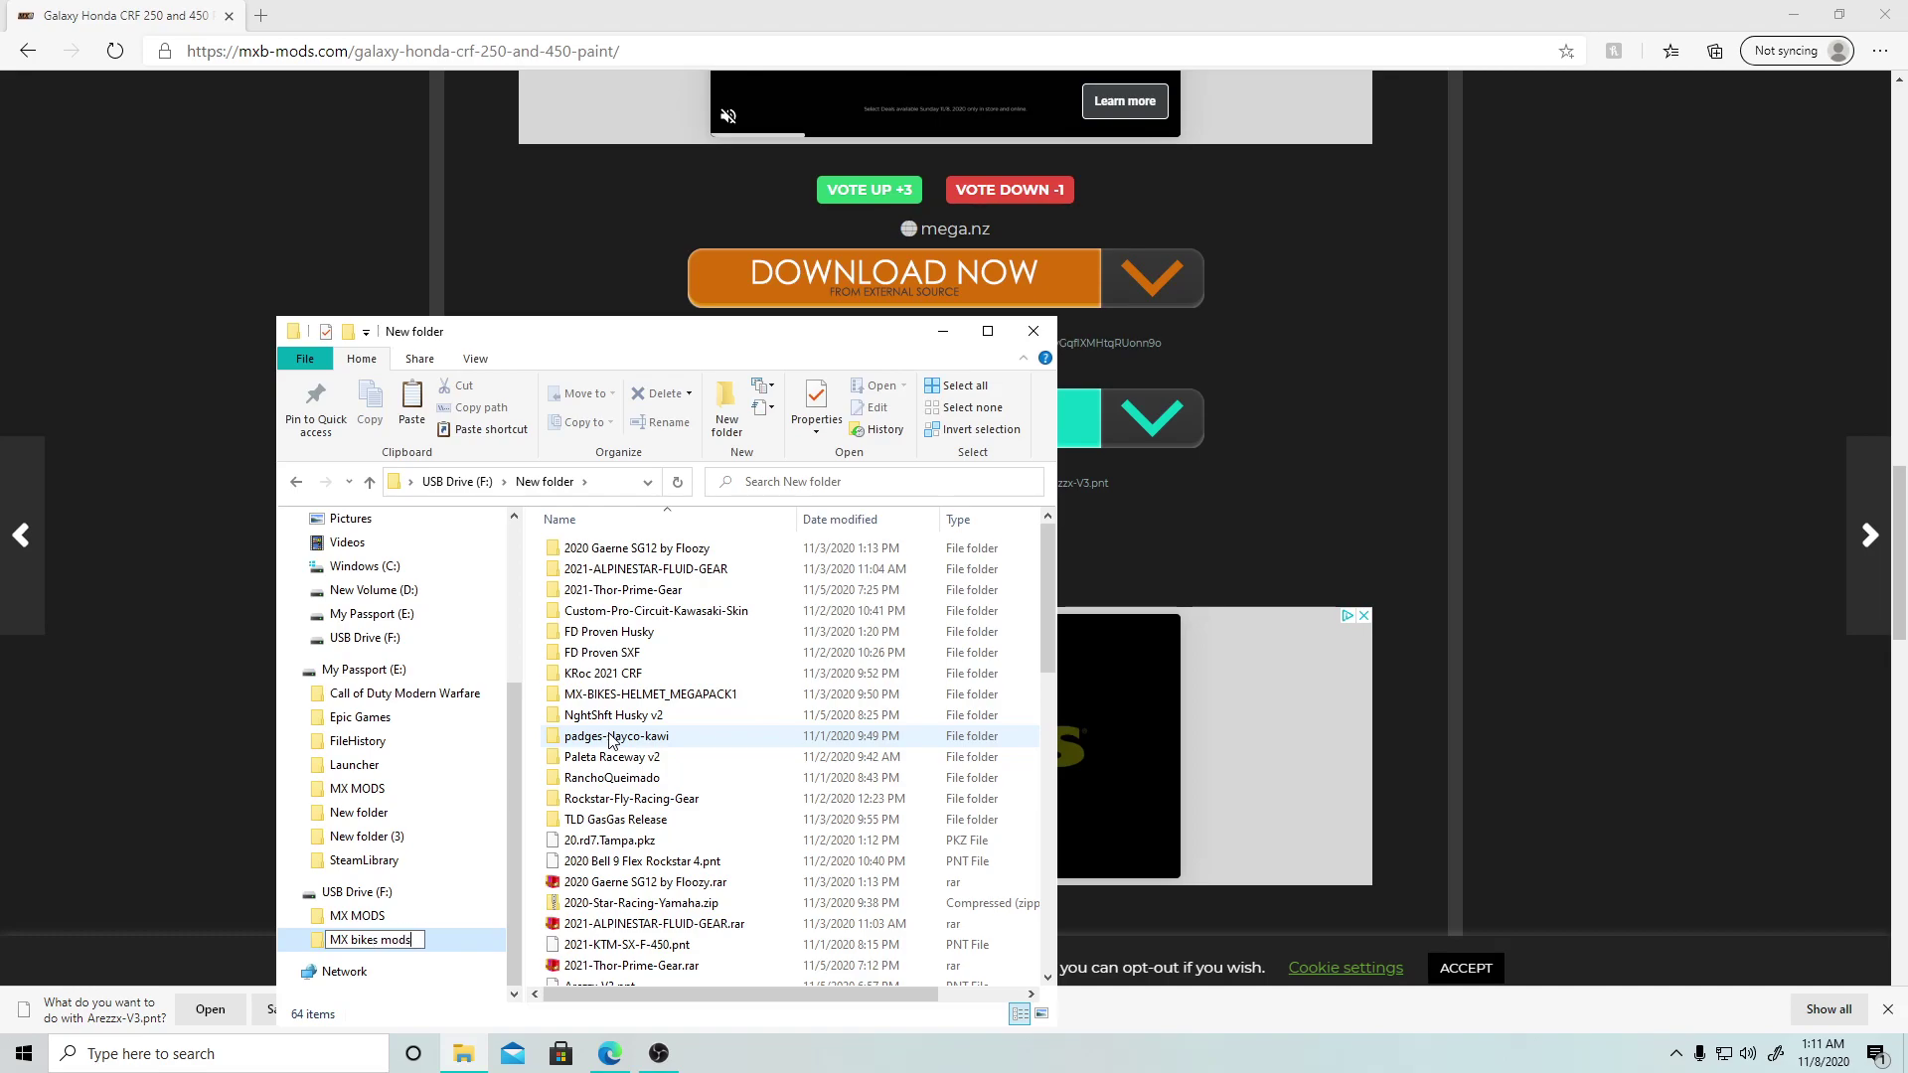
key(Return)
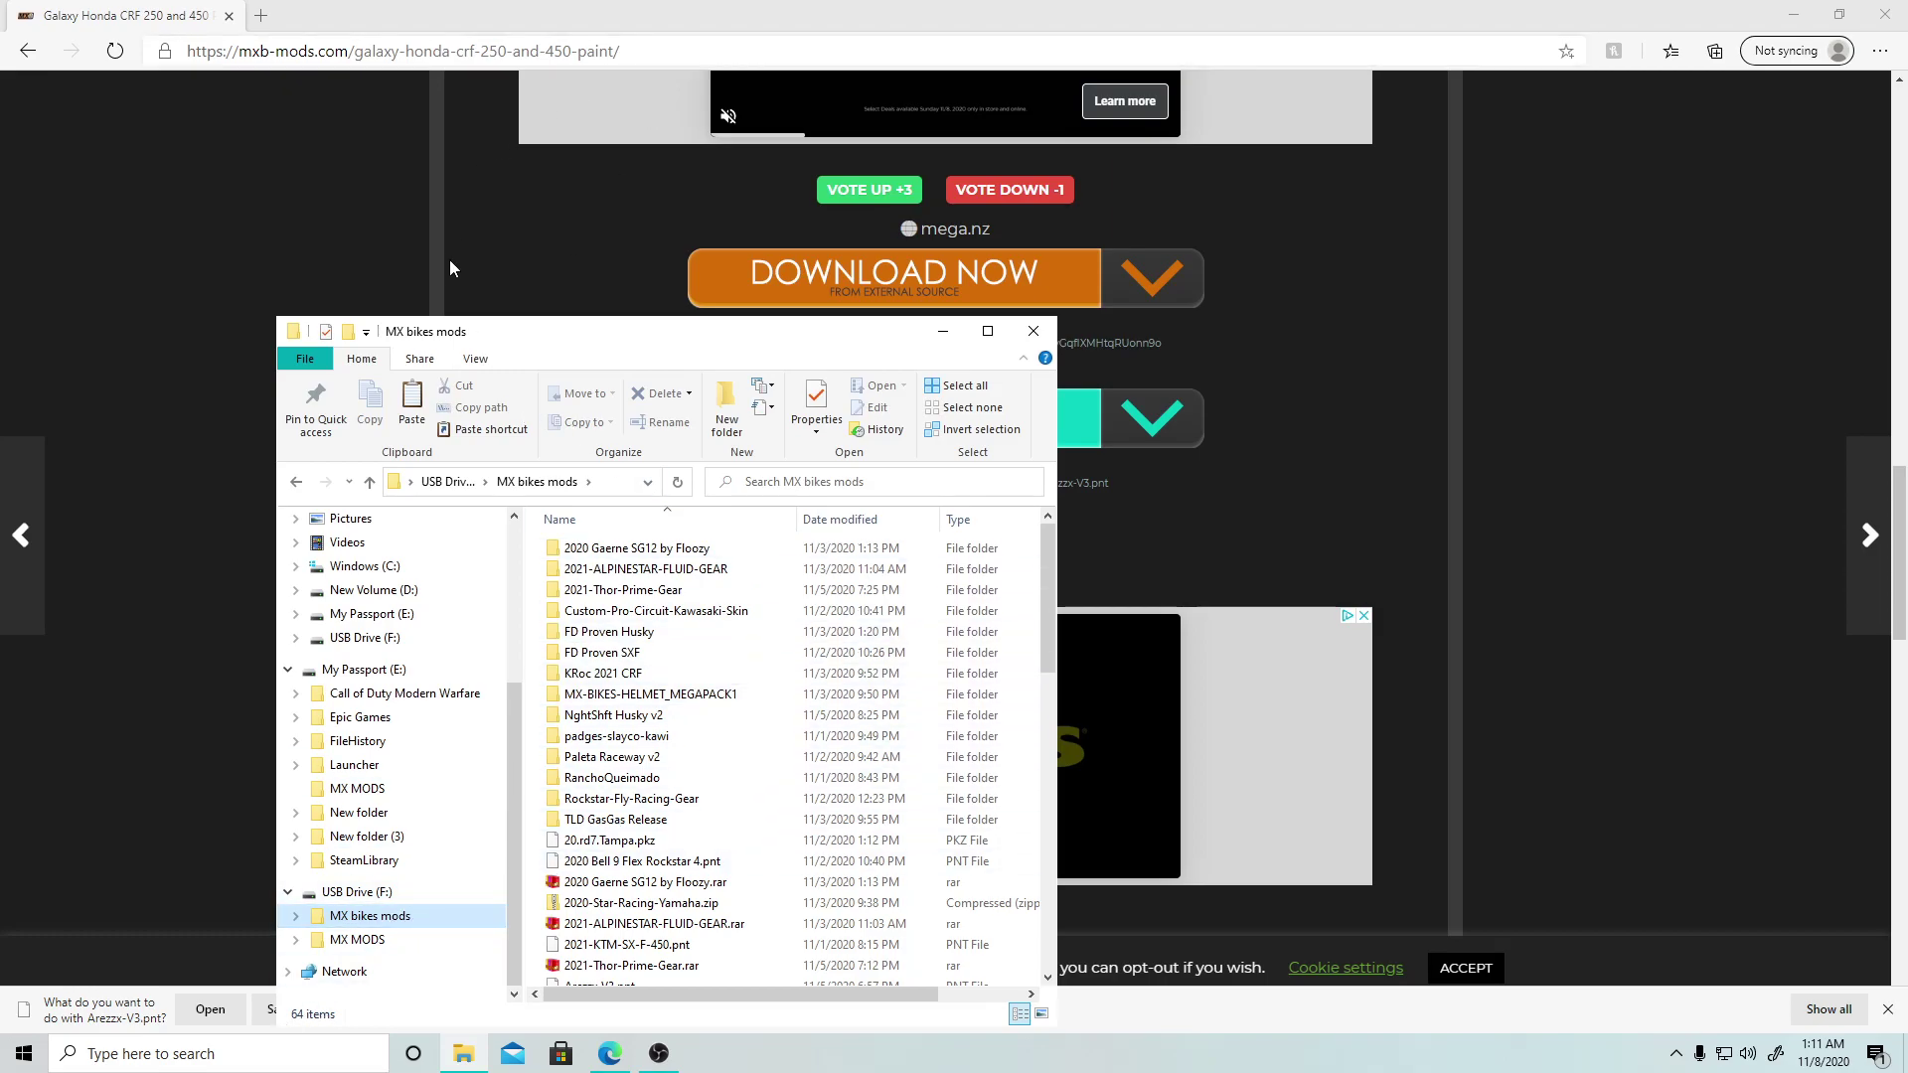
Step: Start saving Arezzx-V3.pnt and browse to the USB MX bikes mods folder, then cancel
click(369, 166)
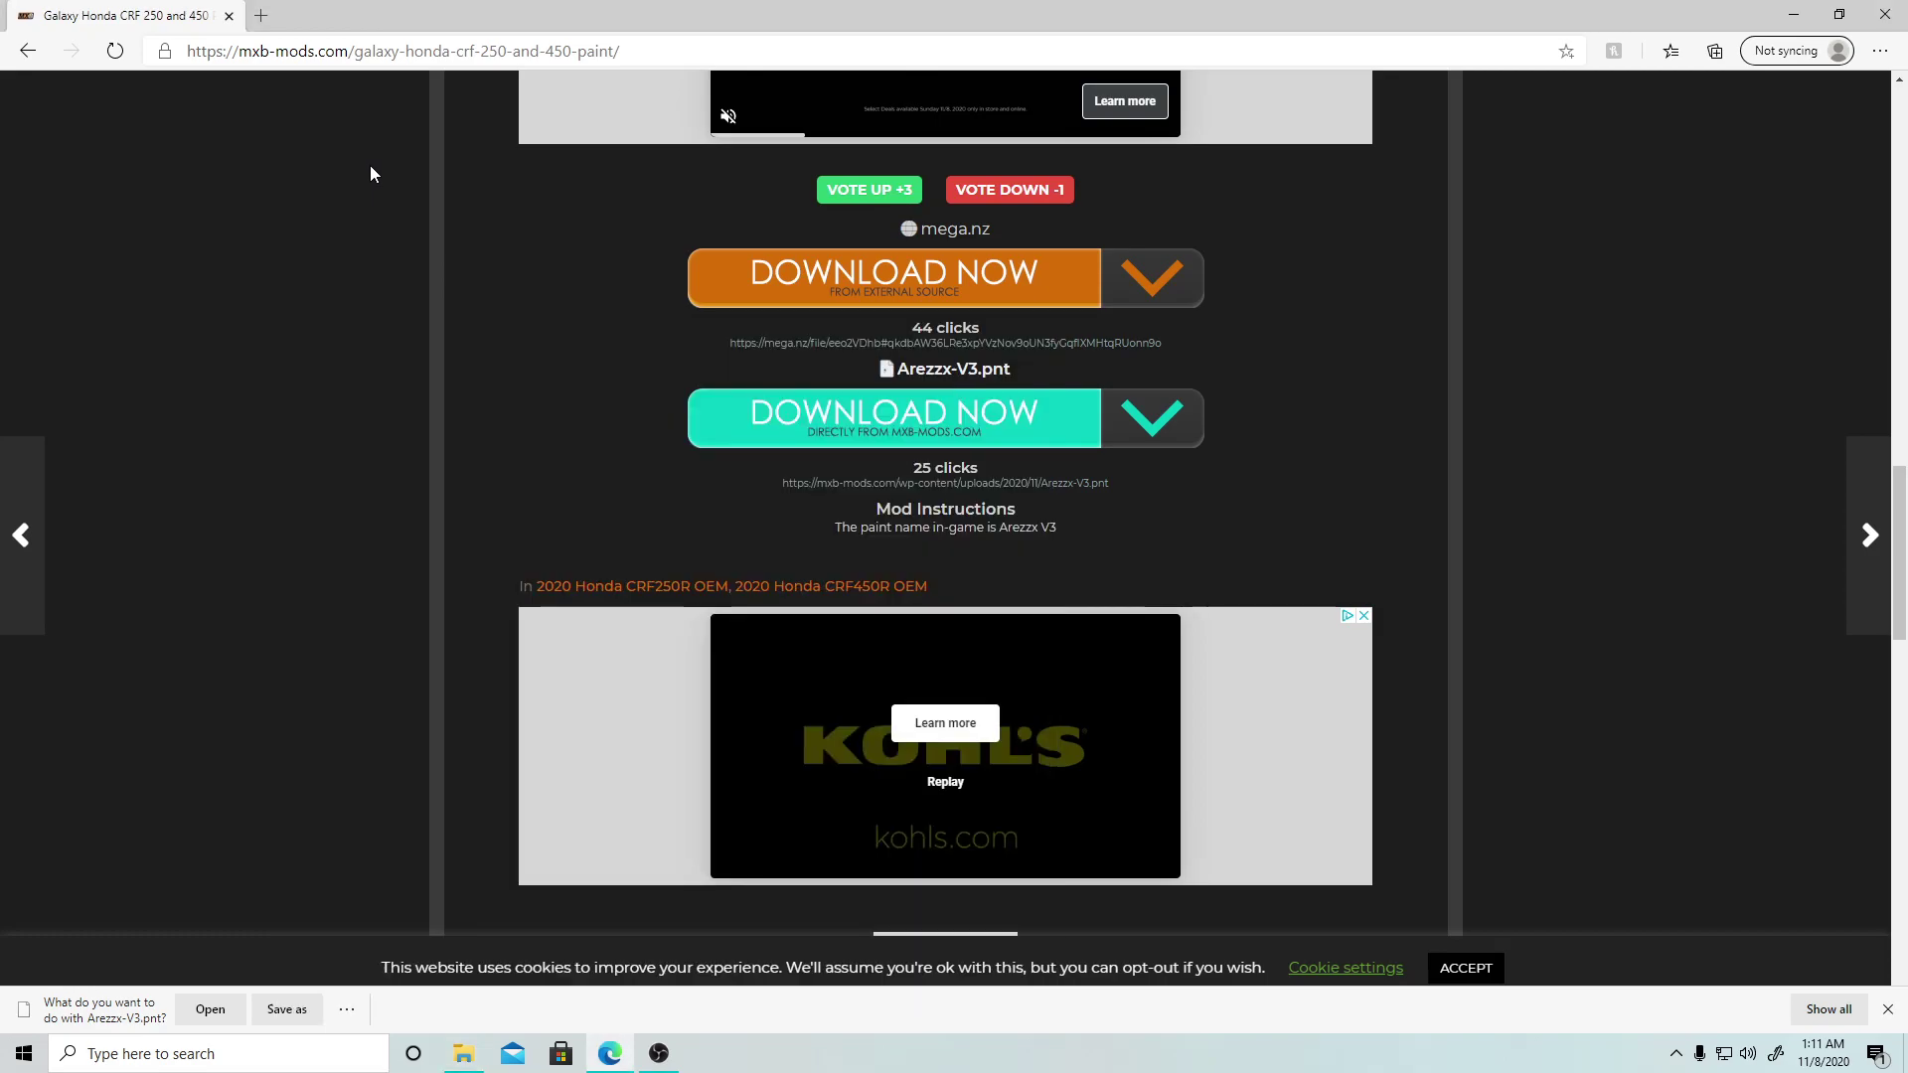
click(293, 1002)
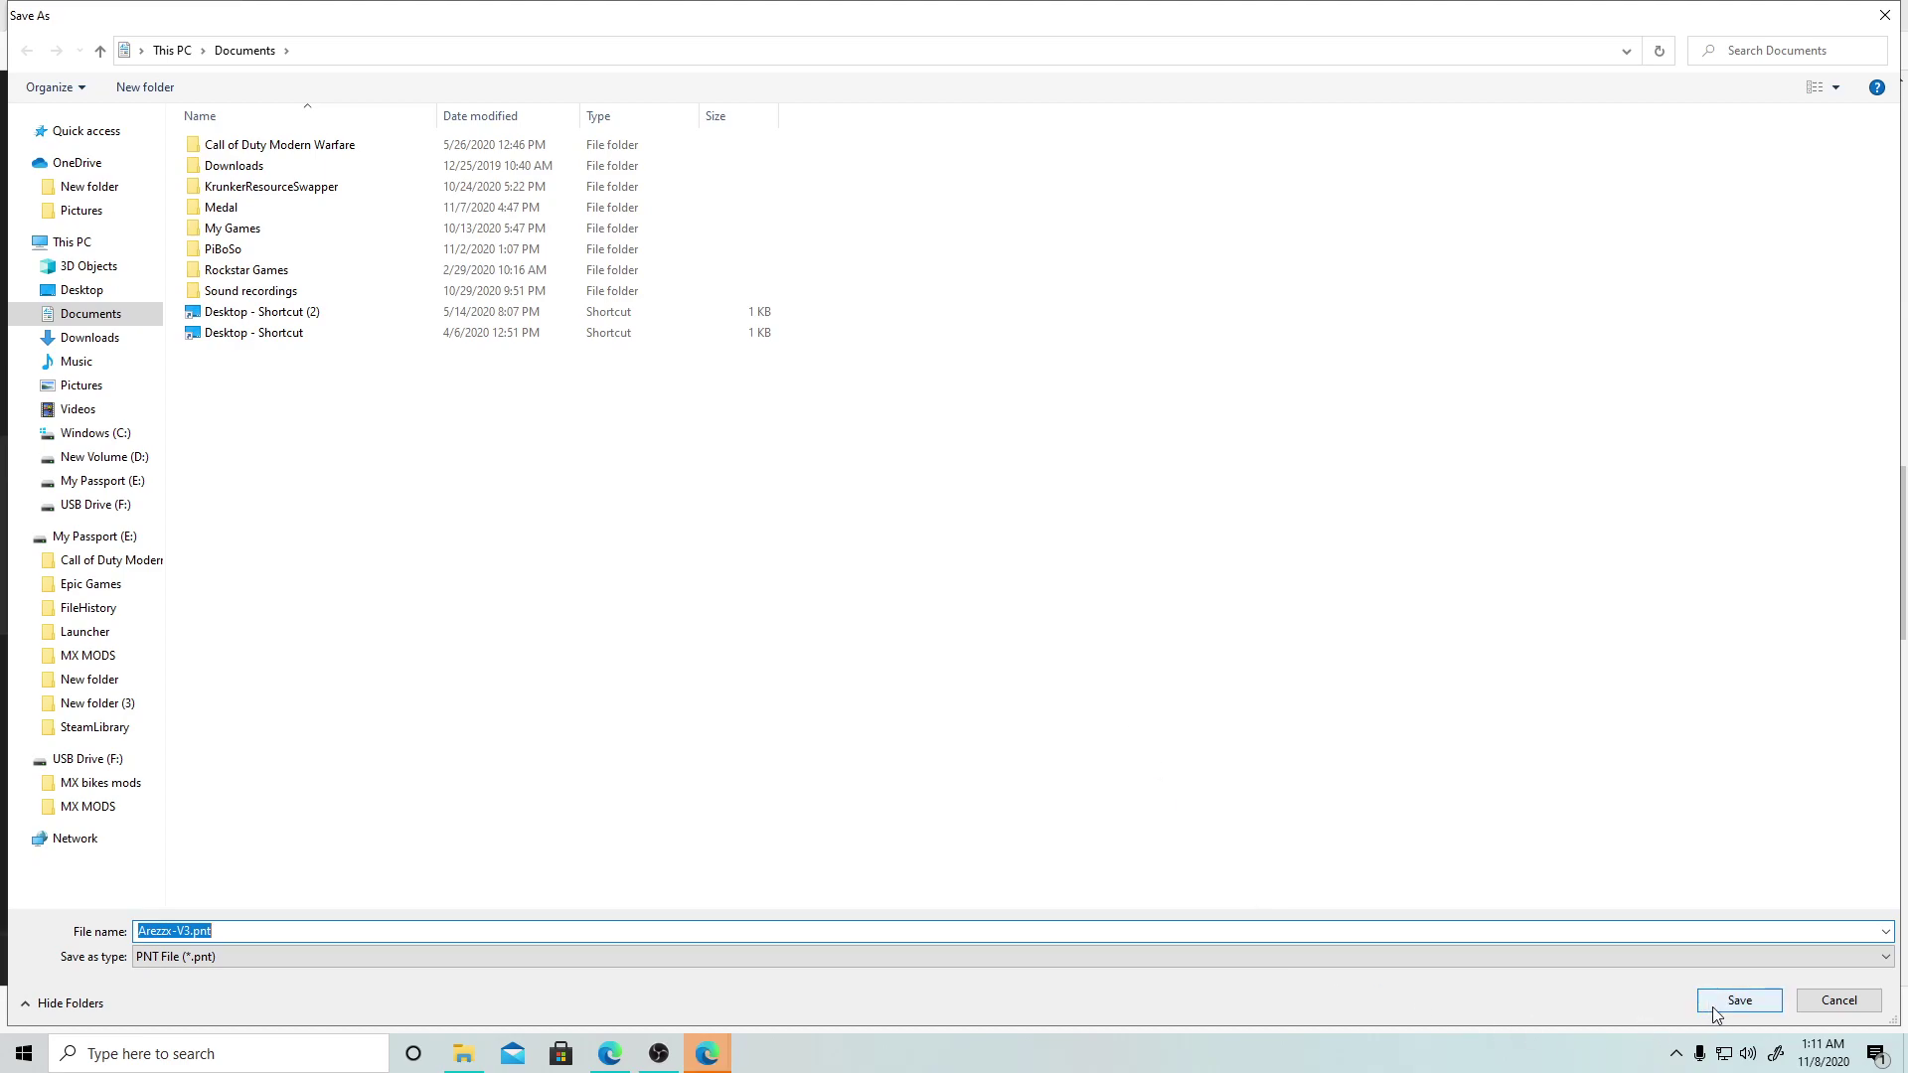
click(89, 807)
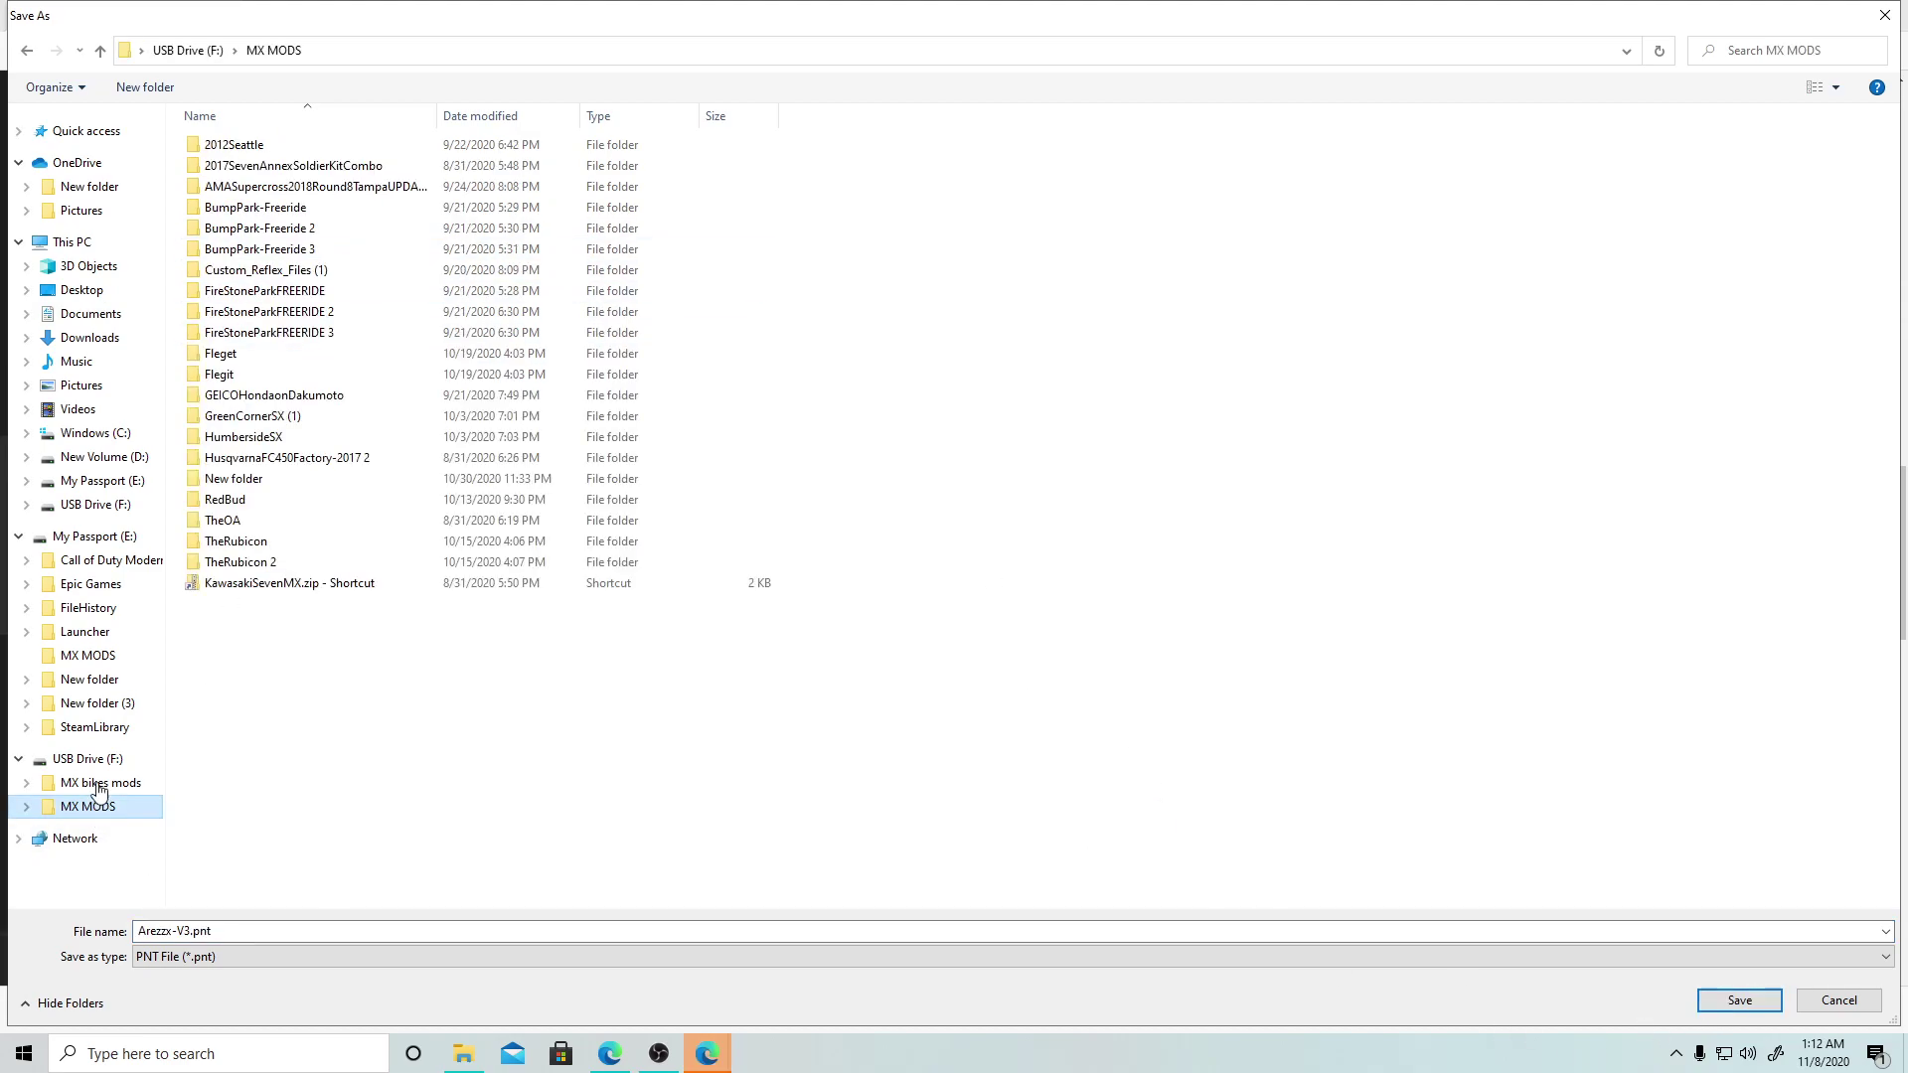
click(155, 784)
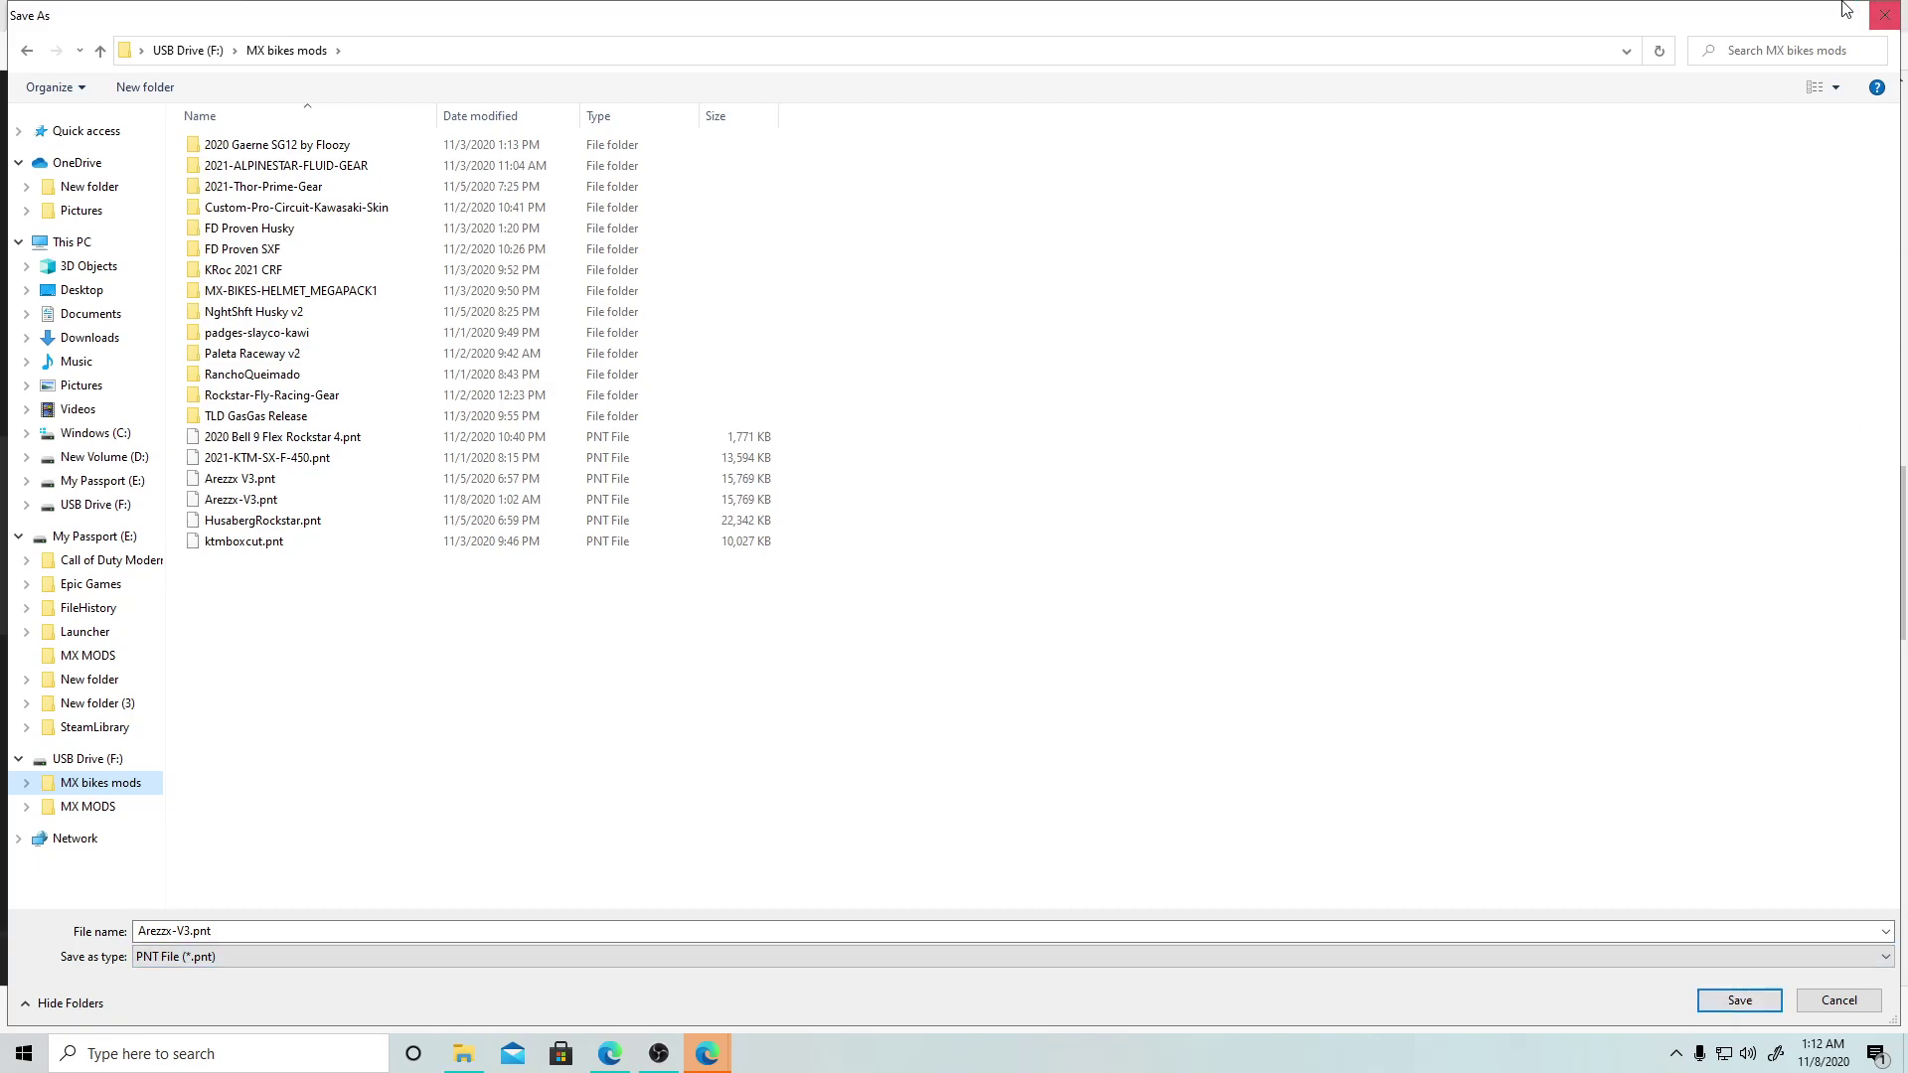
click(1886, 17)
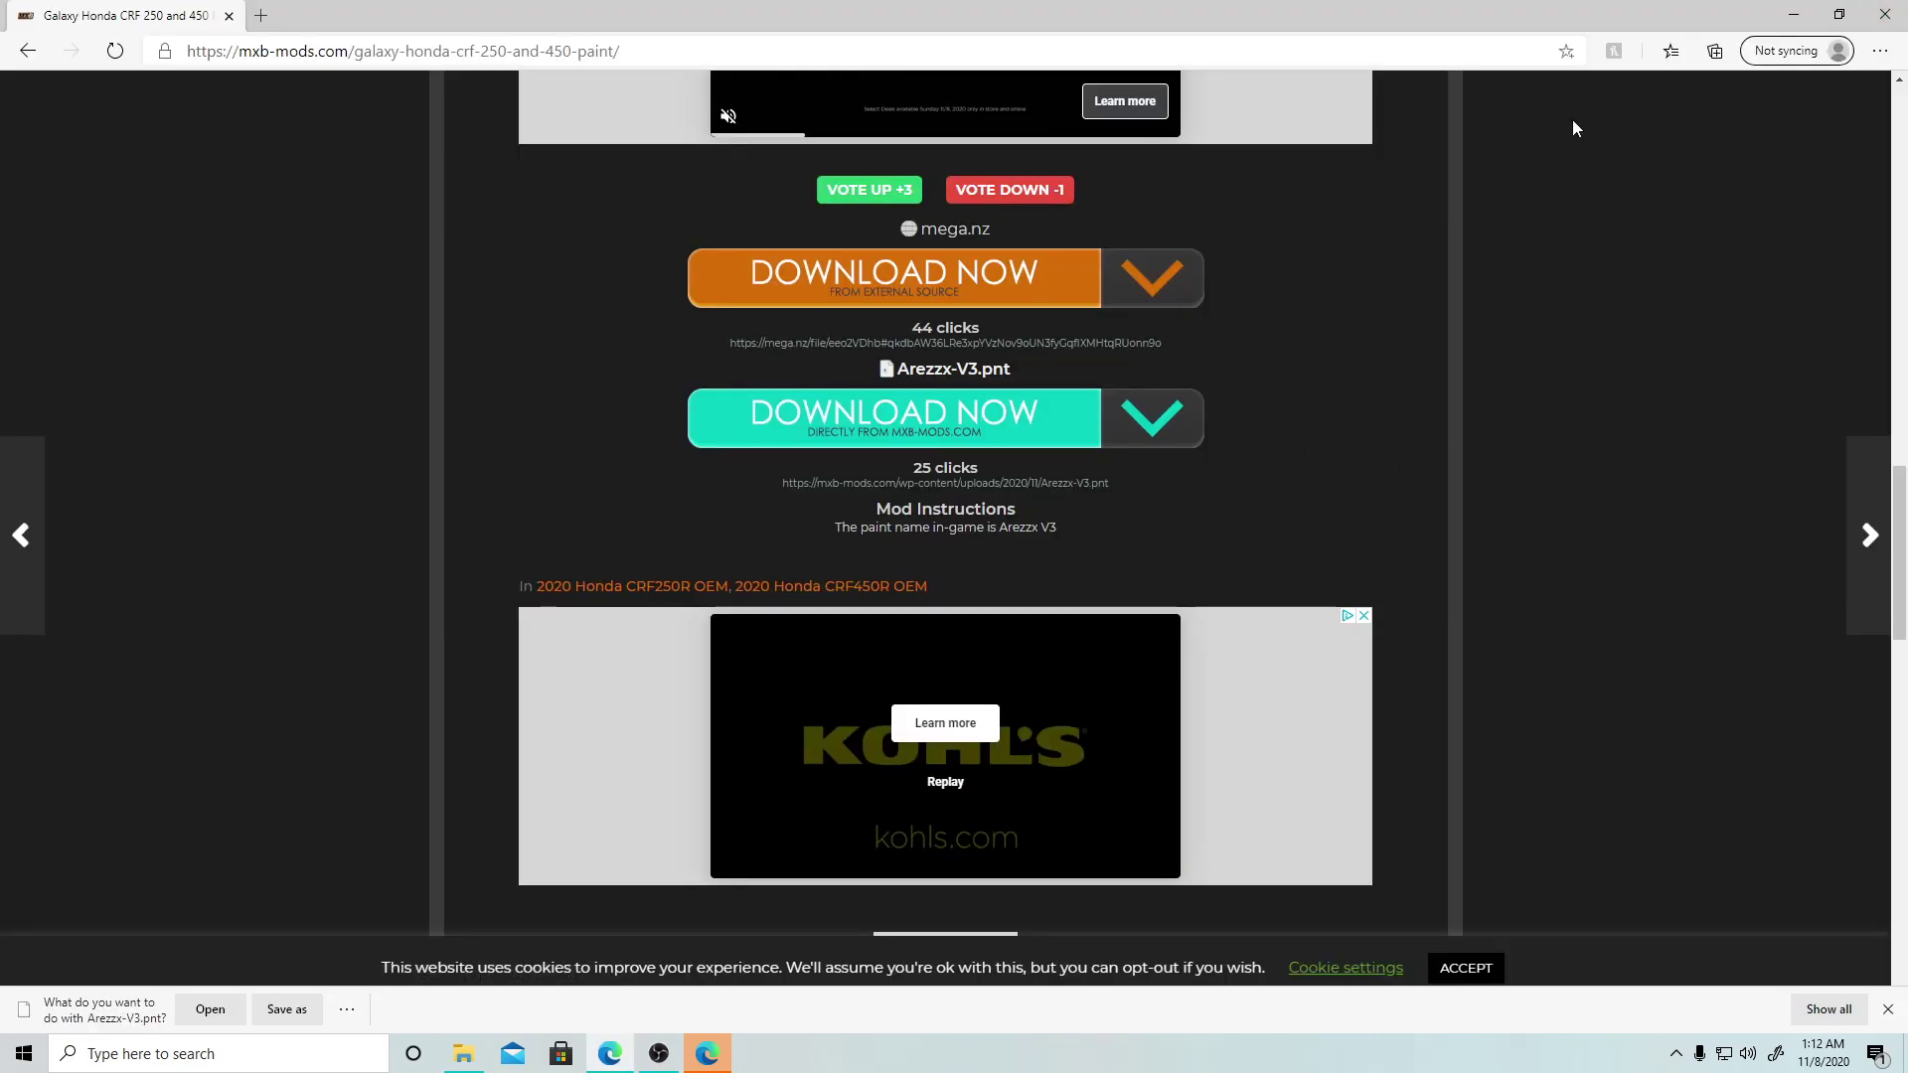
Step: Reopen the Save As dialog and pick USB Drive (F:) > MX bikes mods as the location
click(1799, 22)
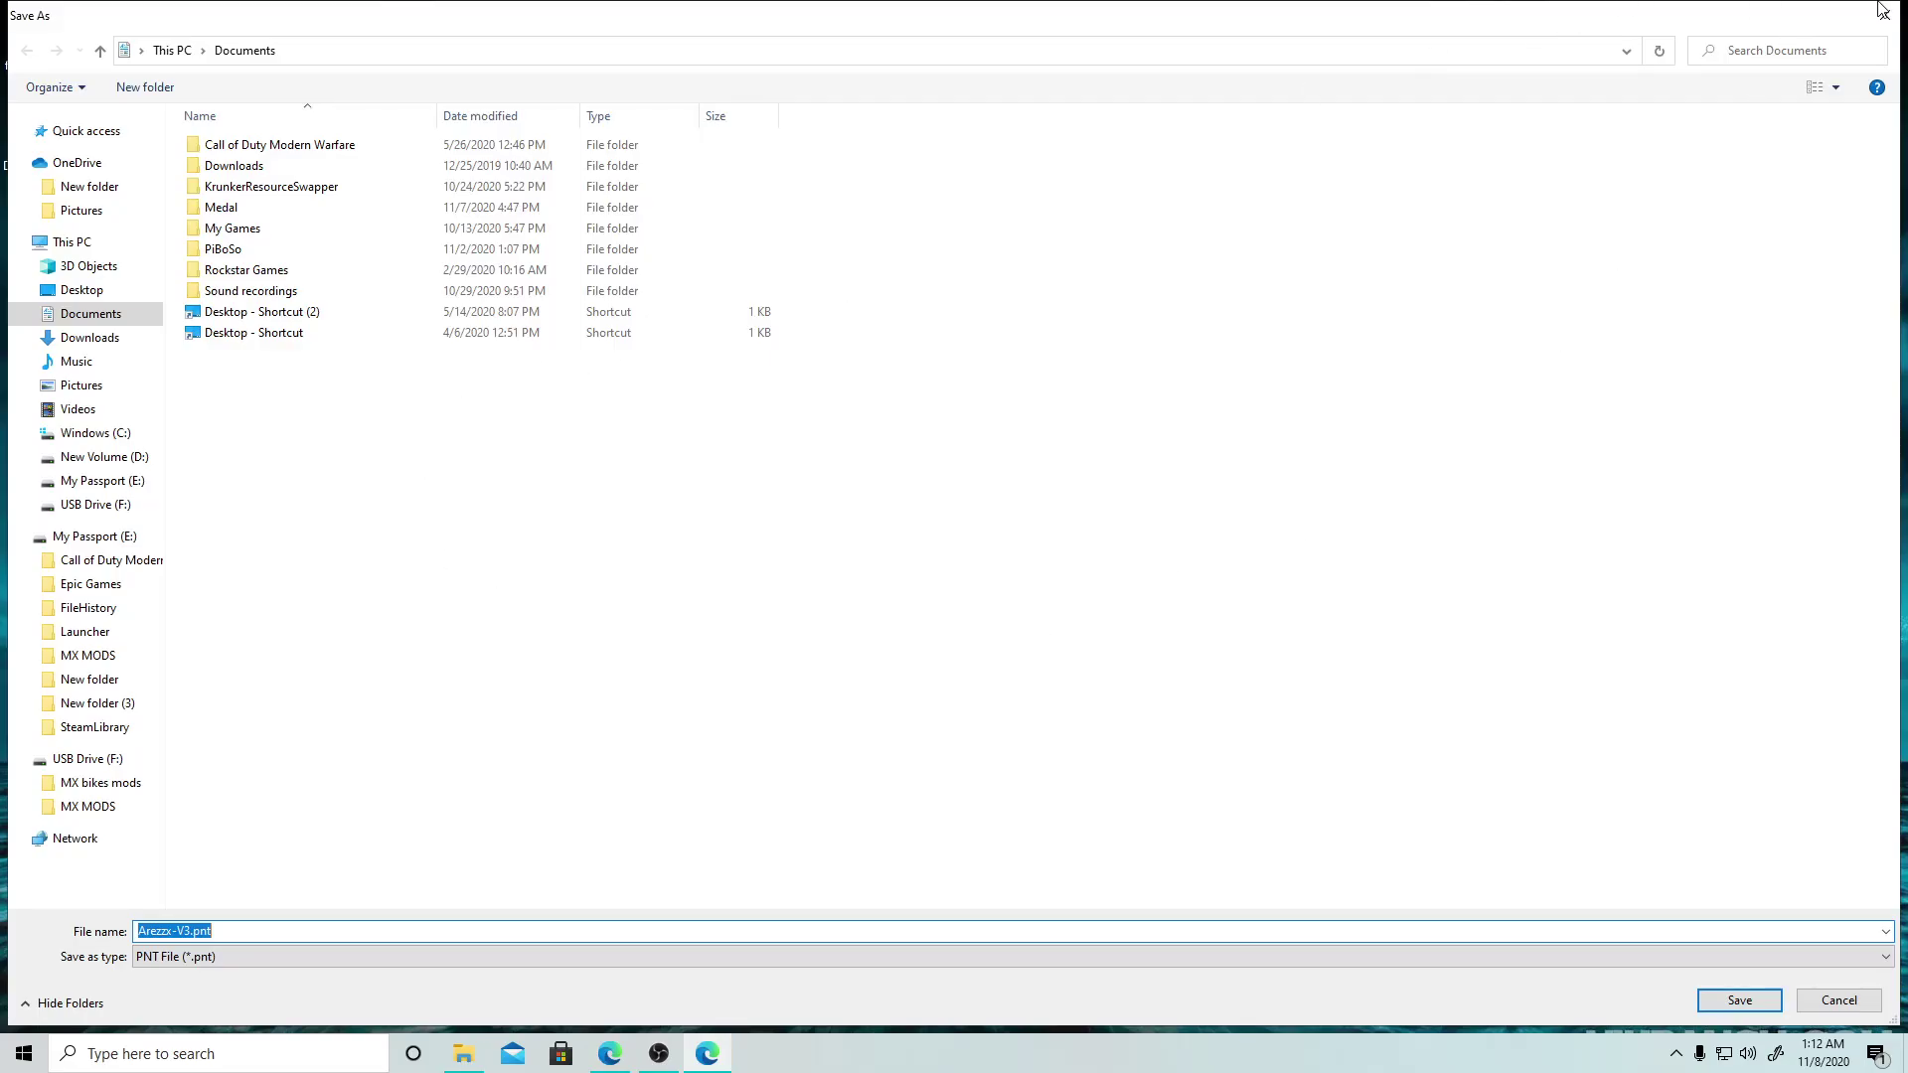
click(128, 790)
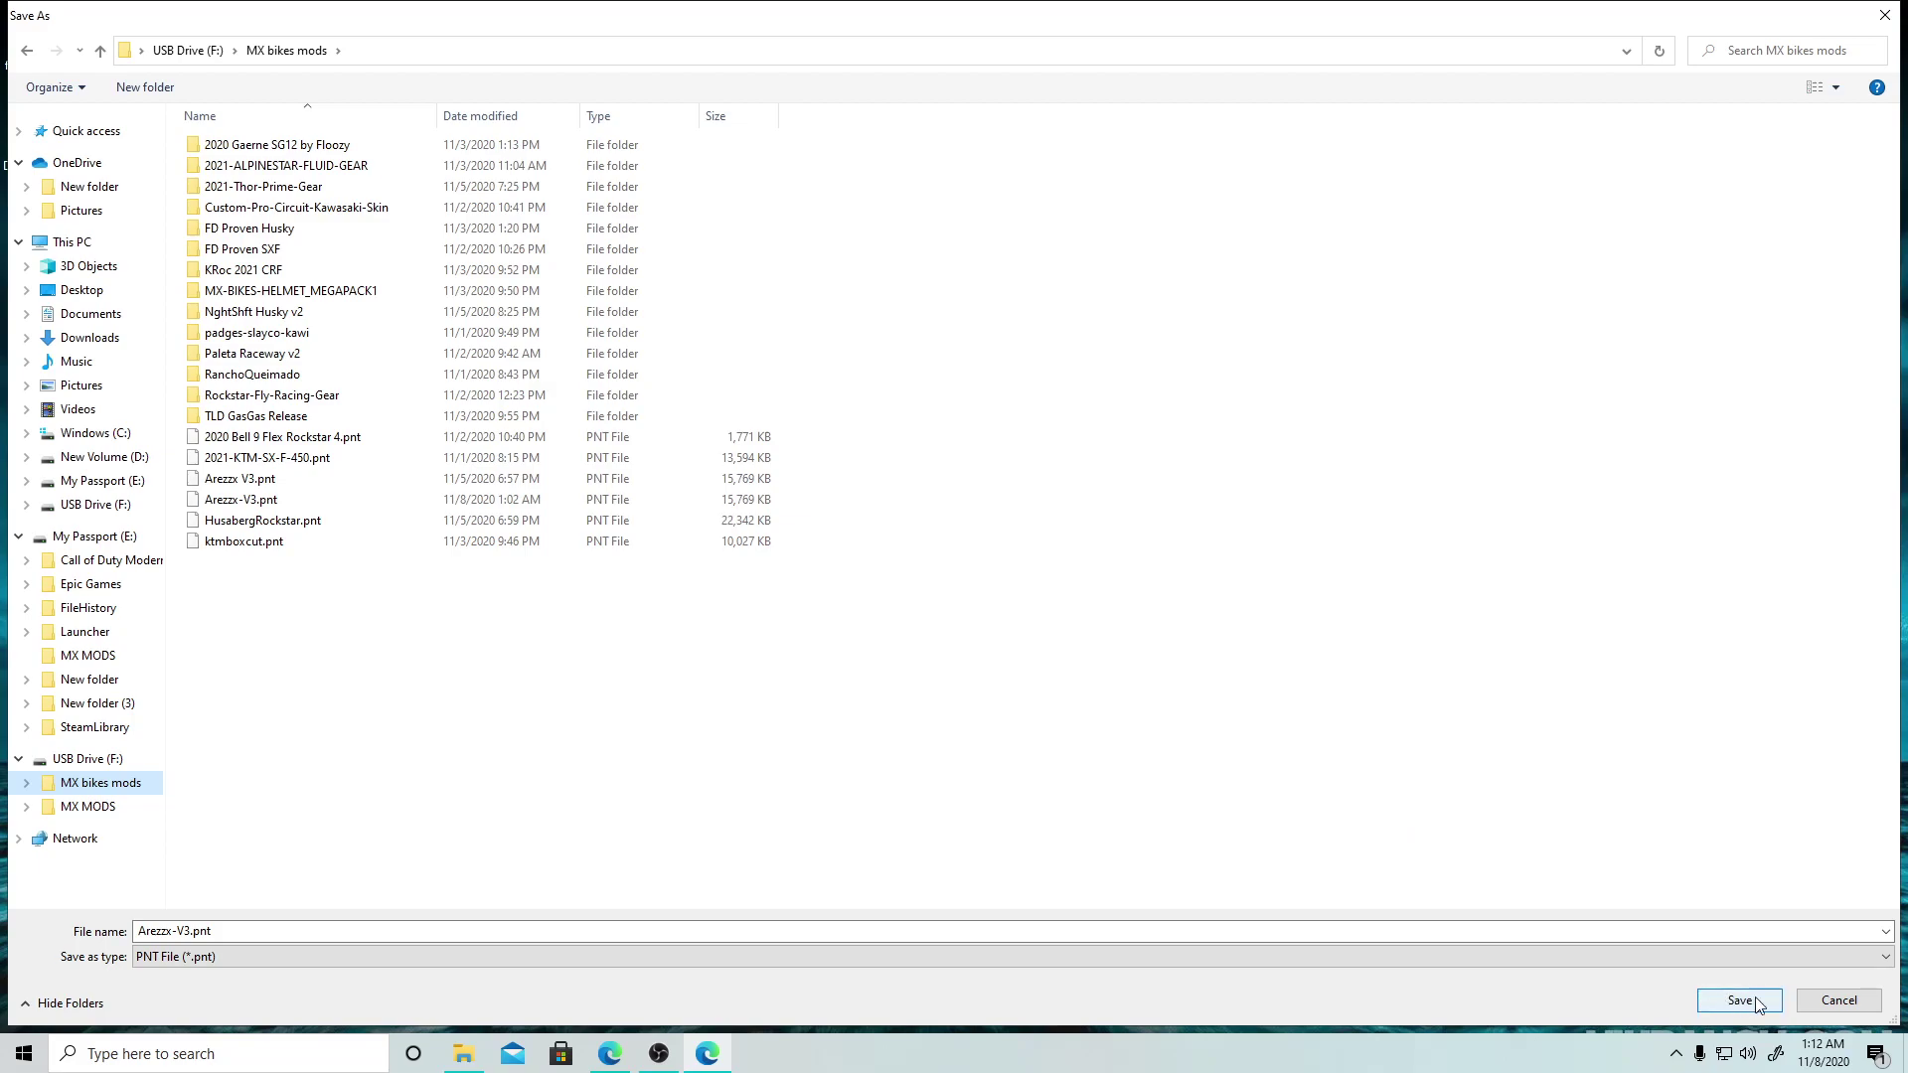
Step: Finish saving Arezzx-V3.pnt and check it in the USB MX bikes mods folder
click(1812, 1001)
scroll(640, 805, down, 3)
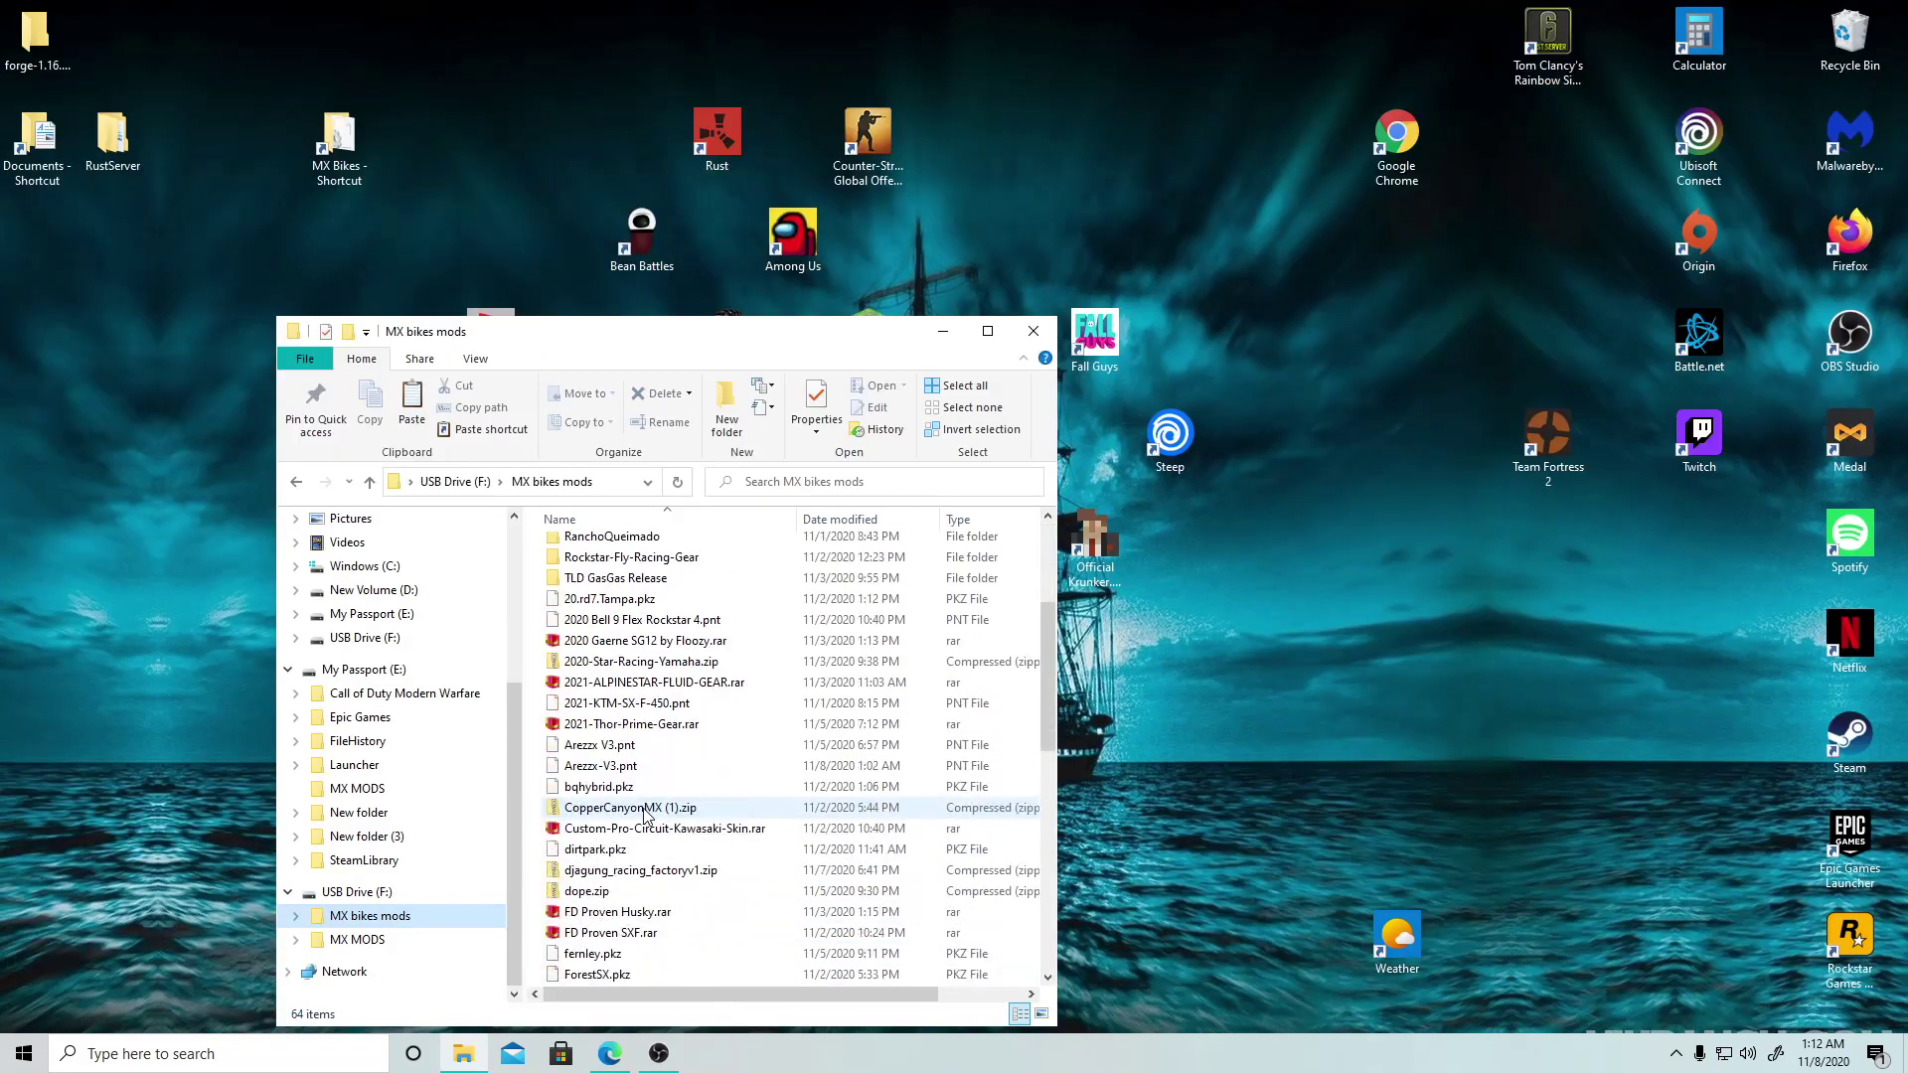
scroll(641, 805, down, 4)
scroll(649, 850, down, 4)
scroll(663, 909, down, 3)
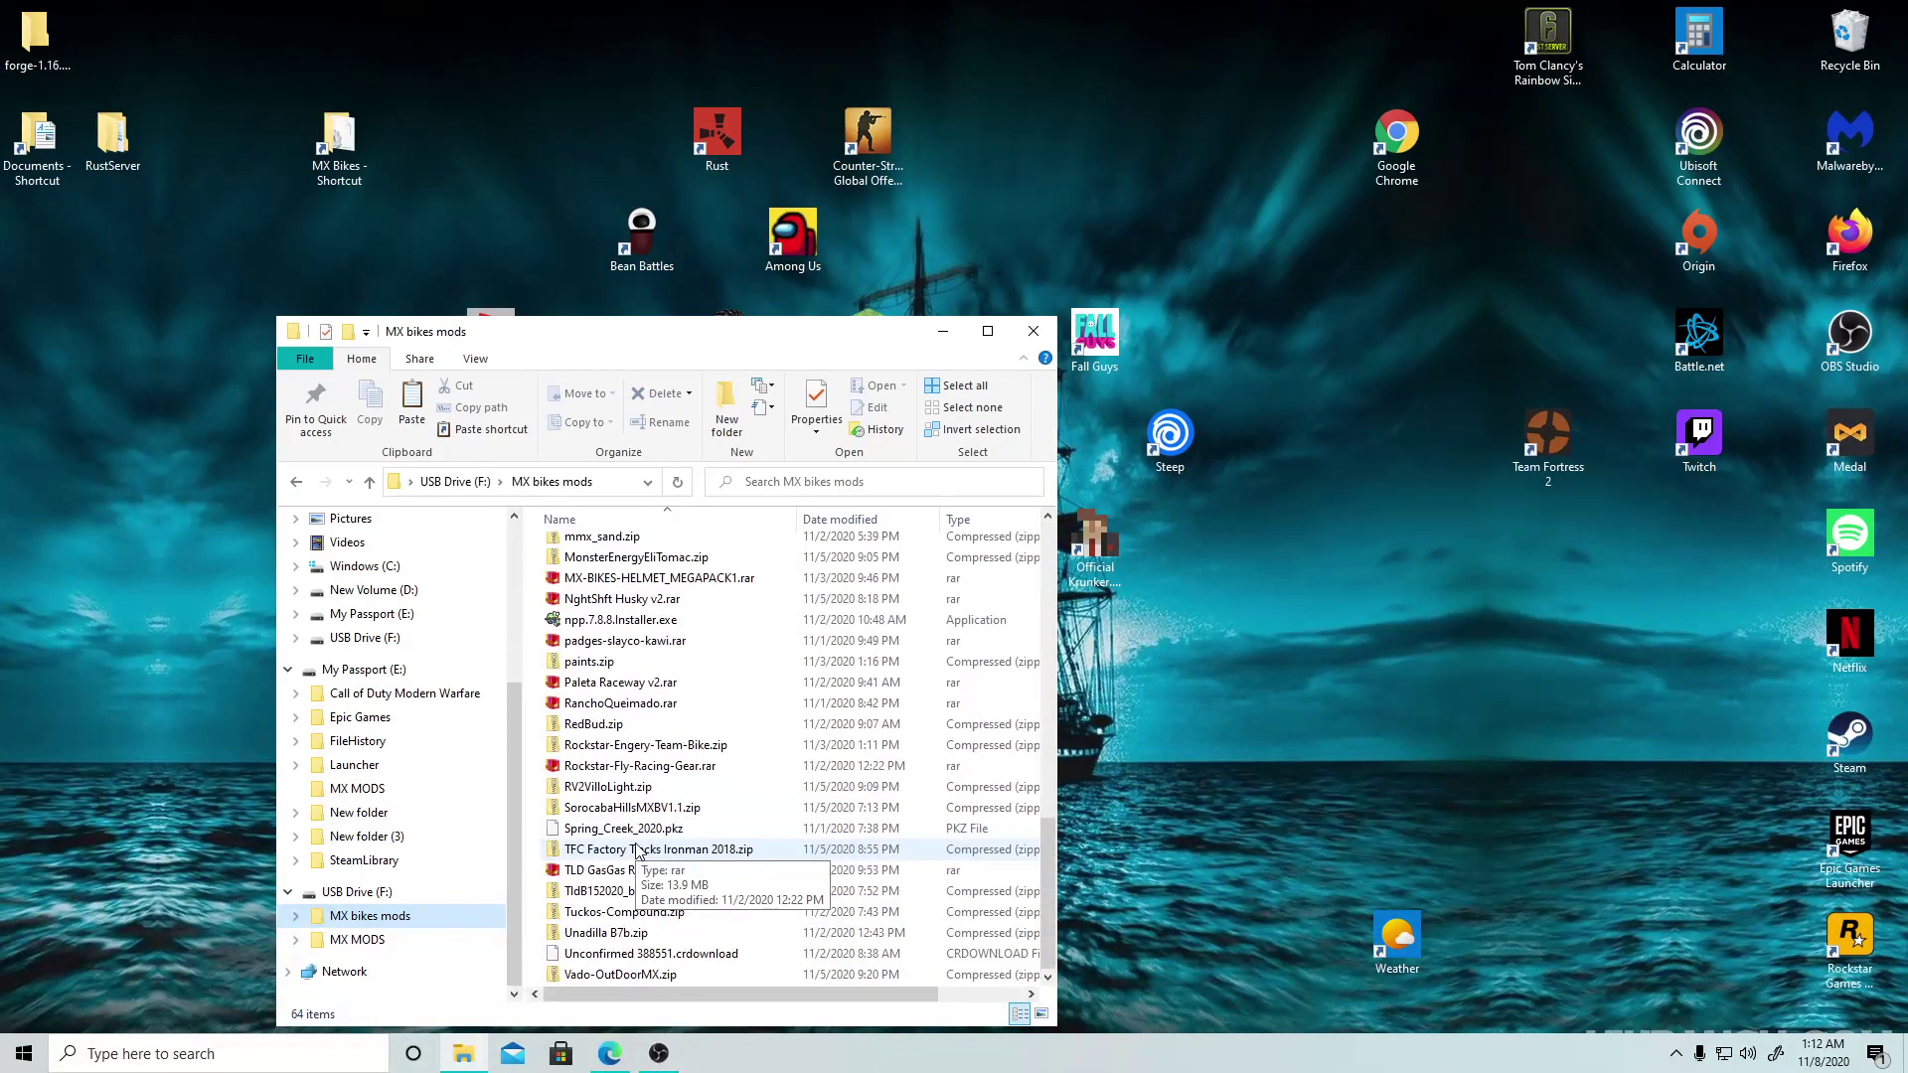
scroll(664, 924, up, 2)
scroll(649, 850, up, 4)
scroll(626, 762, up, 4)
scroll(611, 686, up, 3)
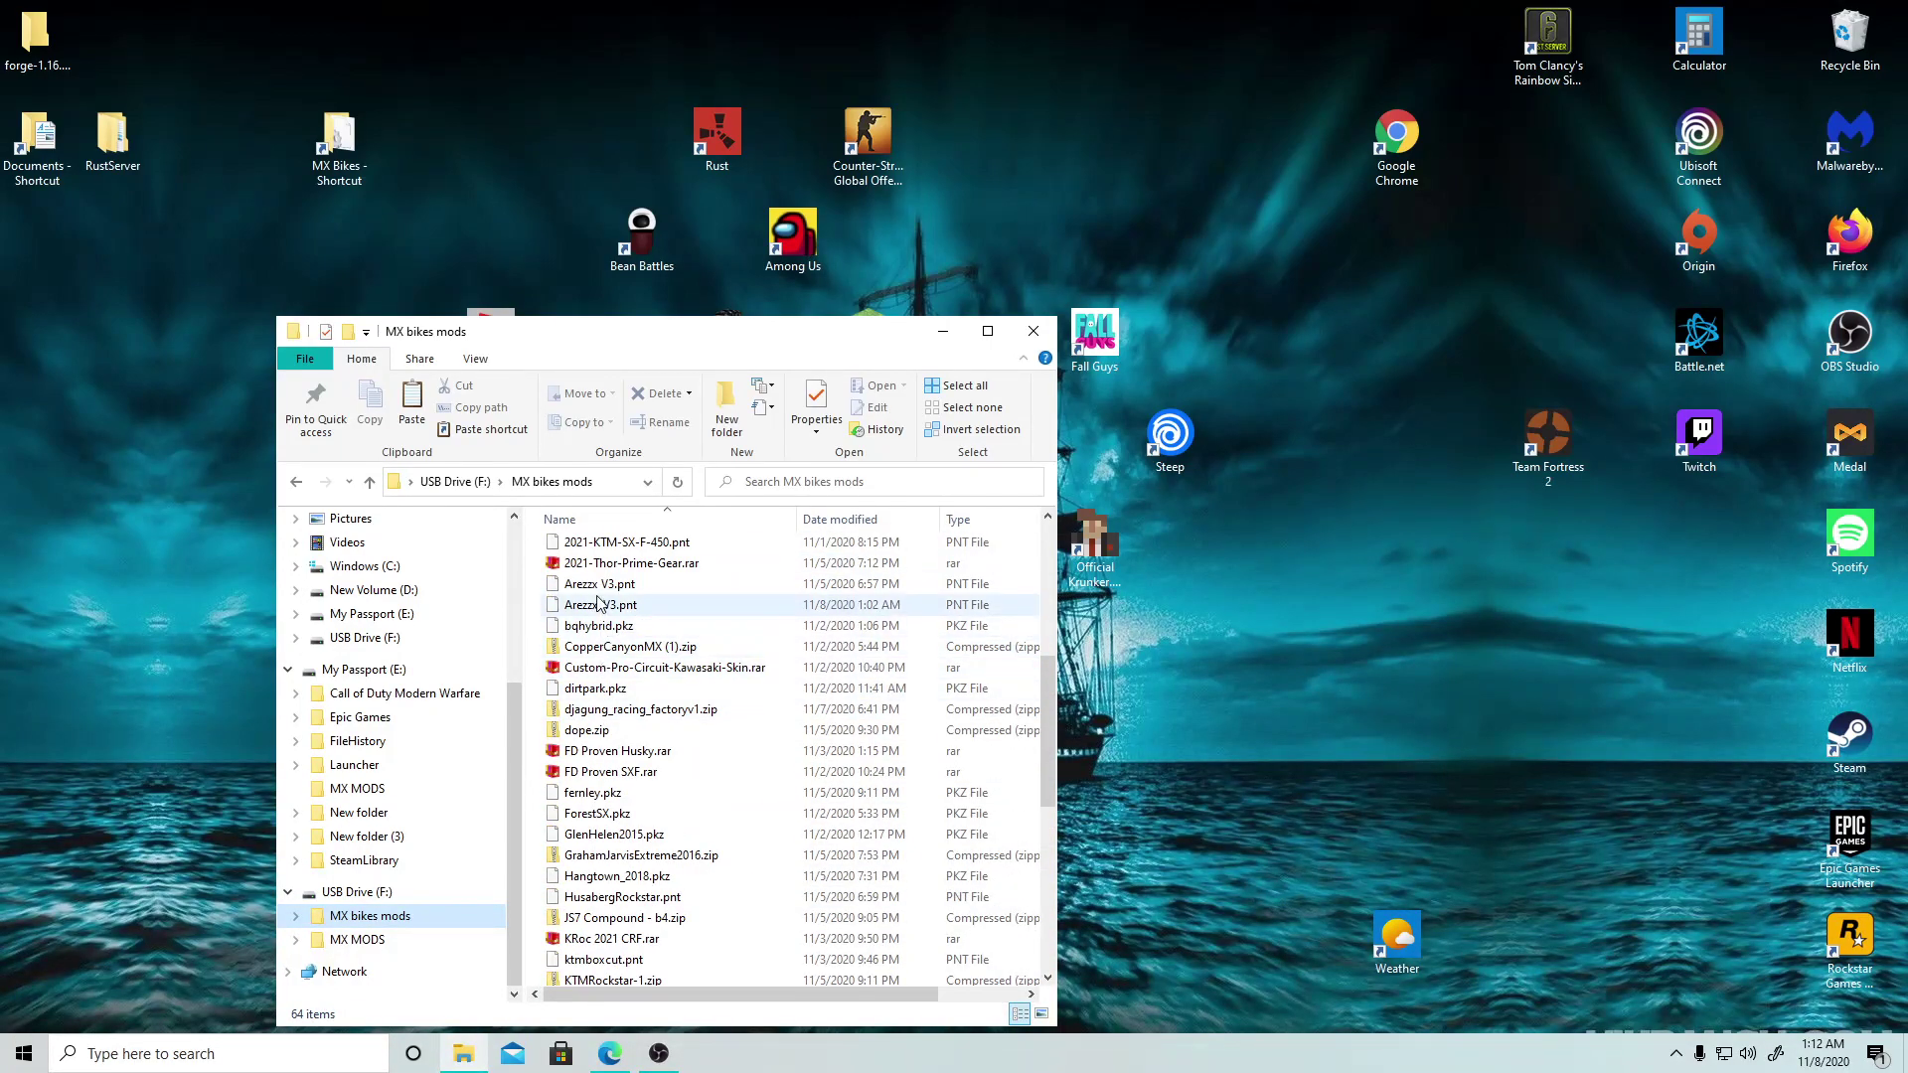
click(581, 608)
right_click(578, 612)
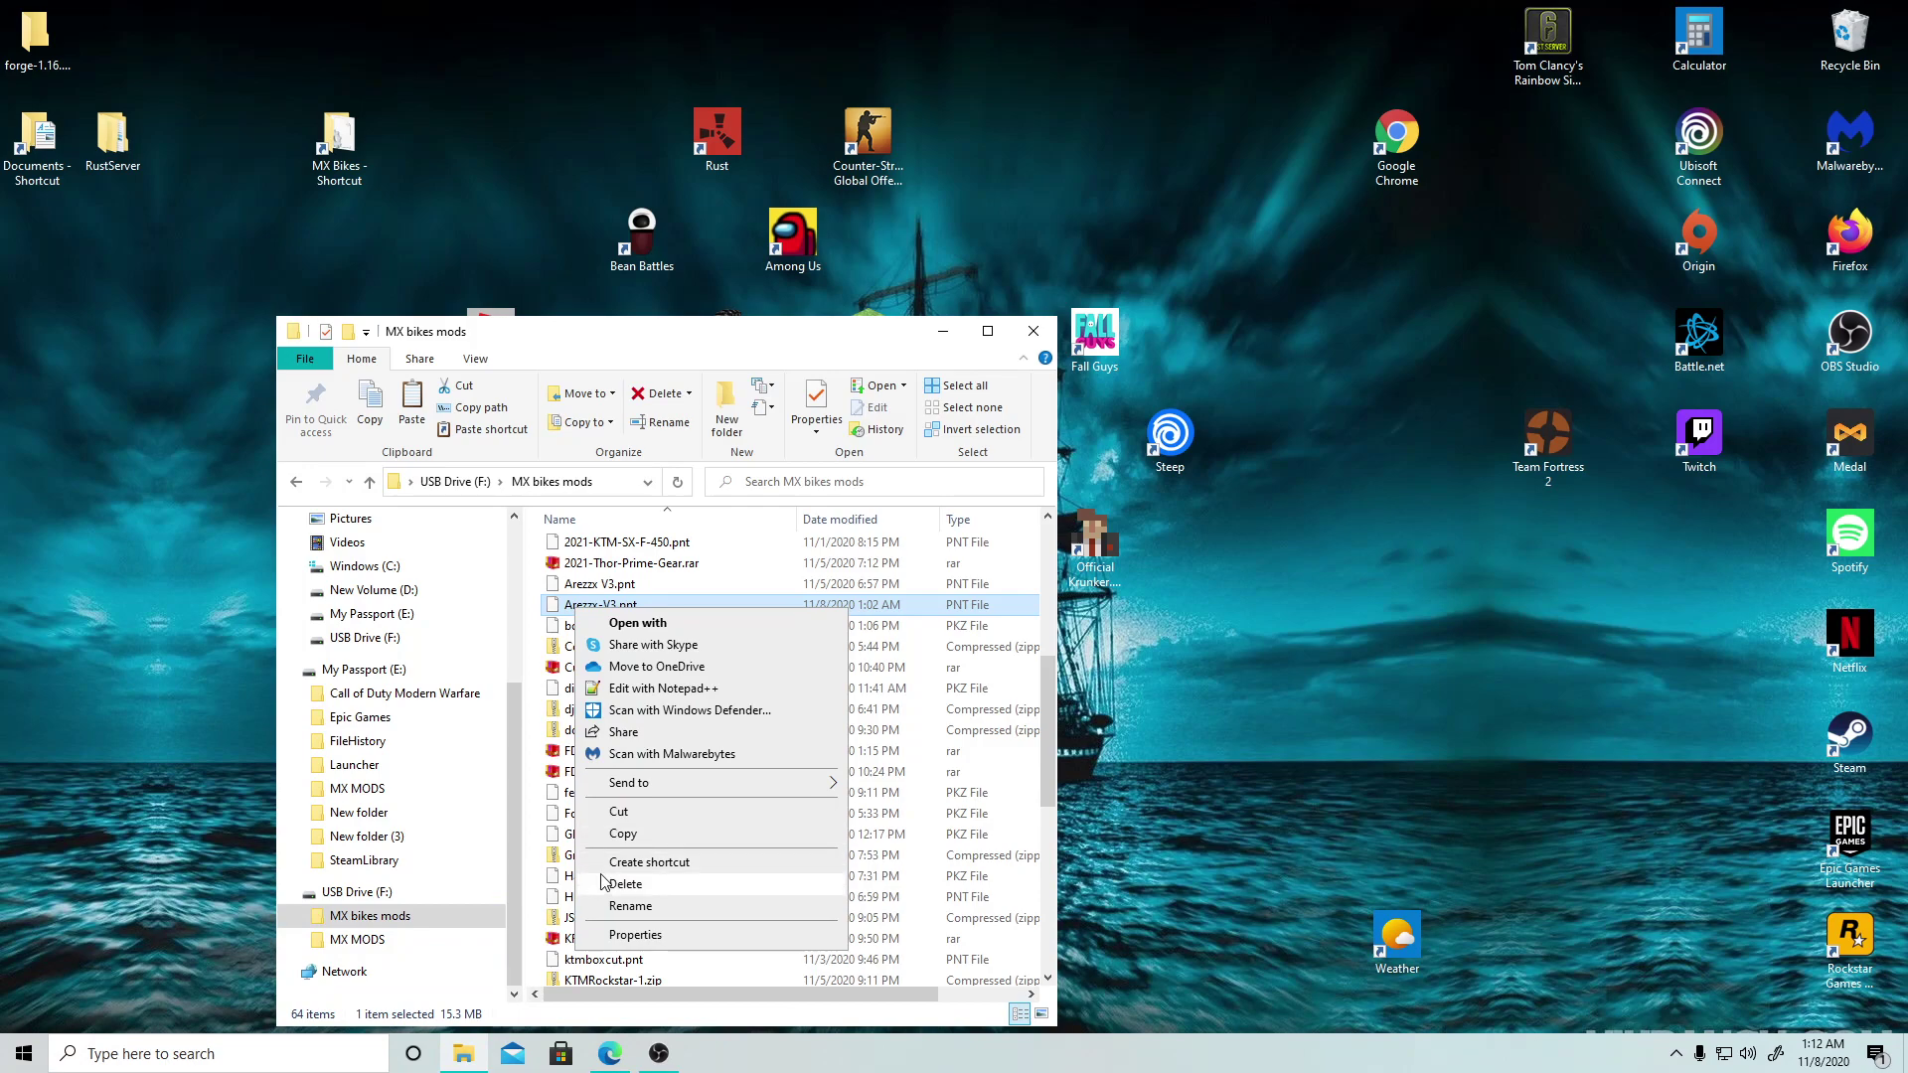
key(Escape)
scroll(423, 617, up, 2)
scroll(422, 618, up, 2)
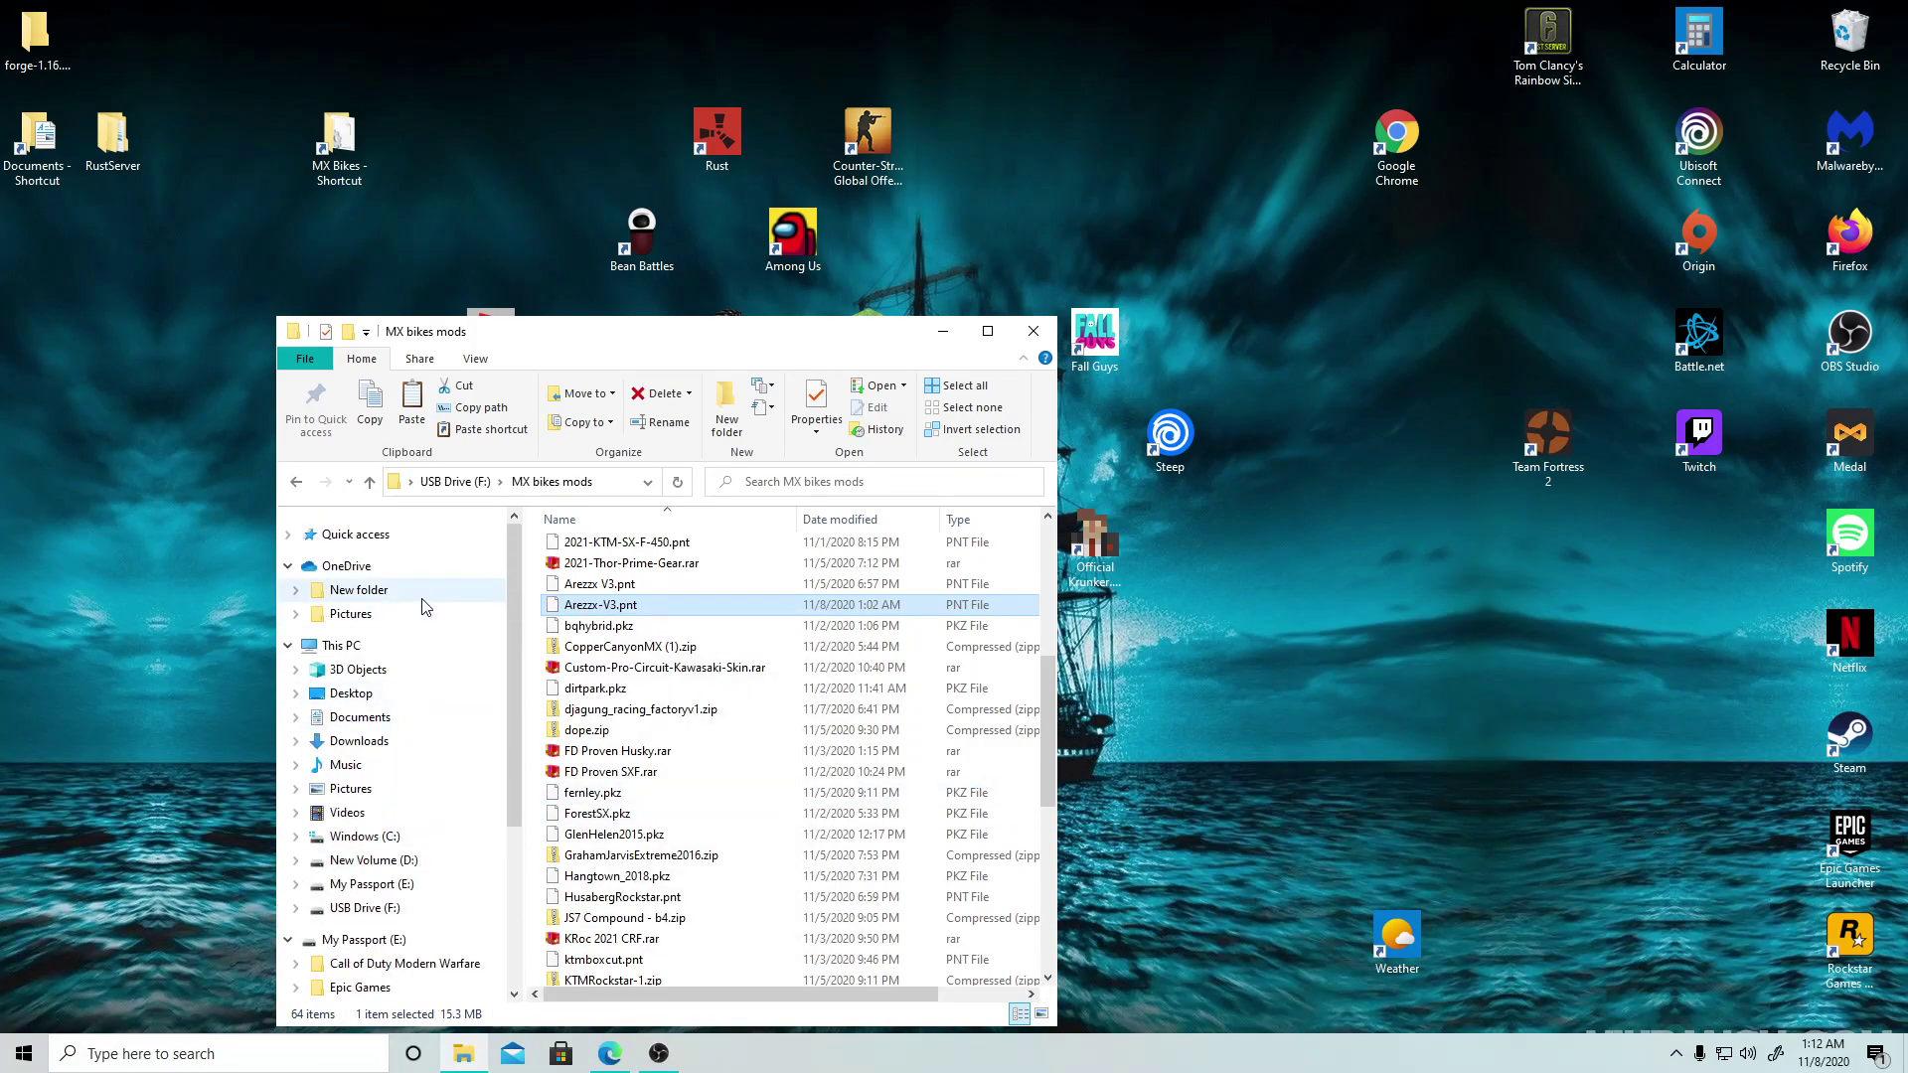
Step: Navigate to Documents > PiBoSo > MX Bikes > mods, listing bikes, rider, tracks and tyres
click(358, 717)
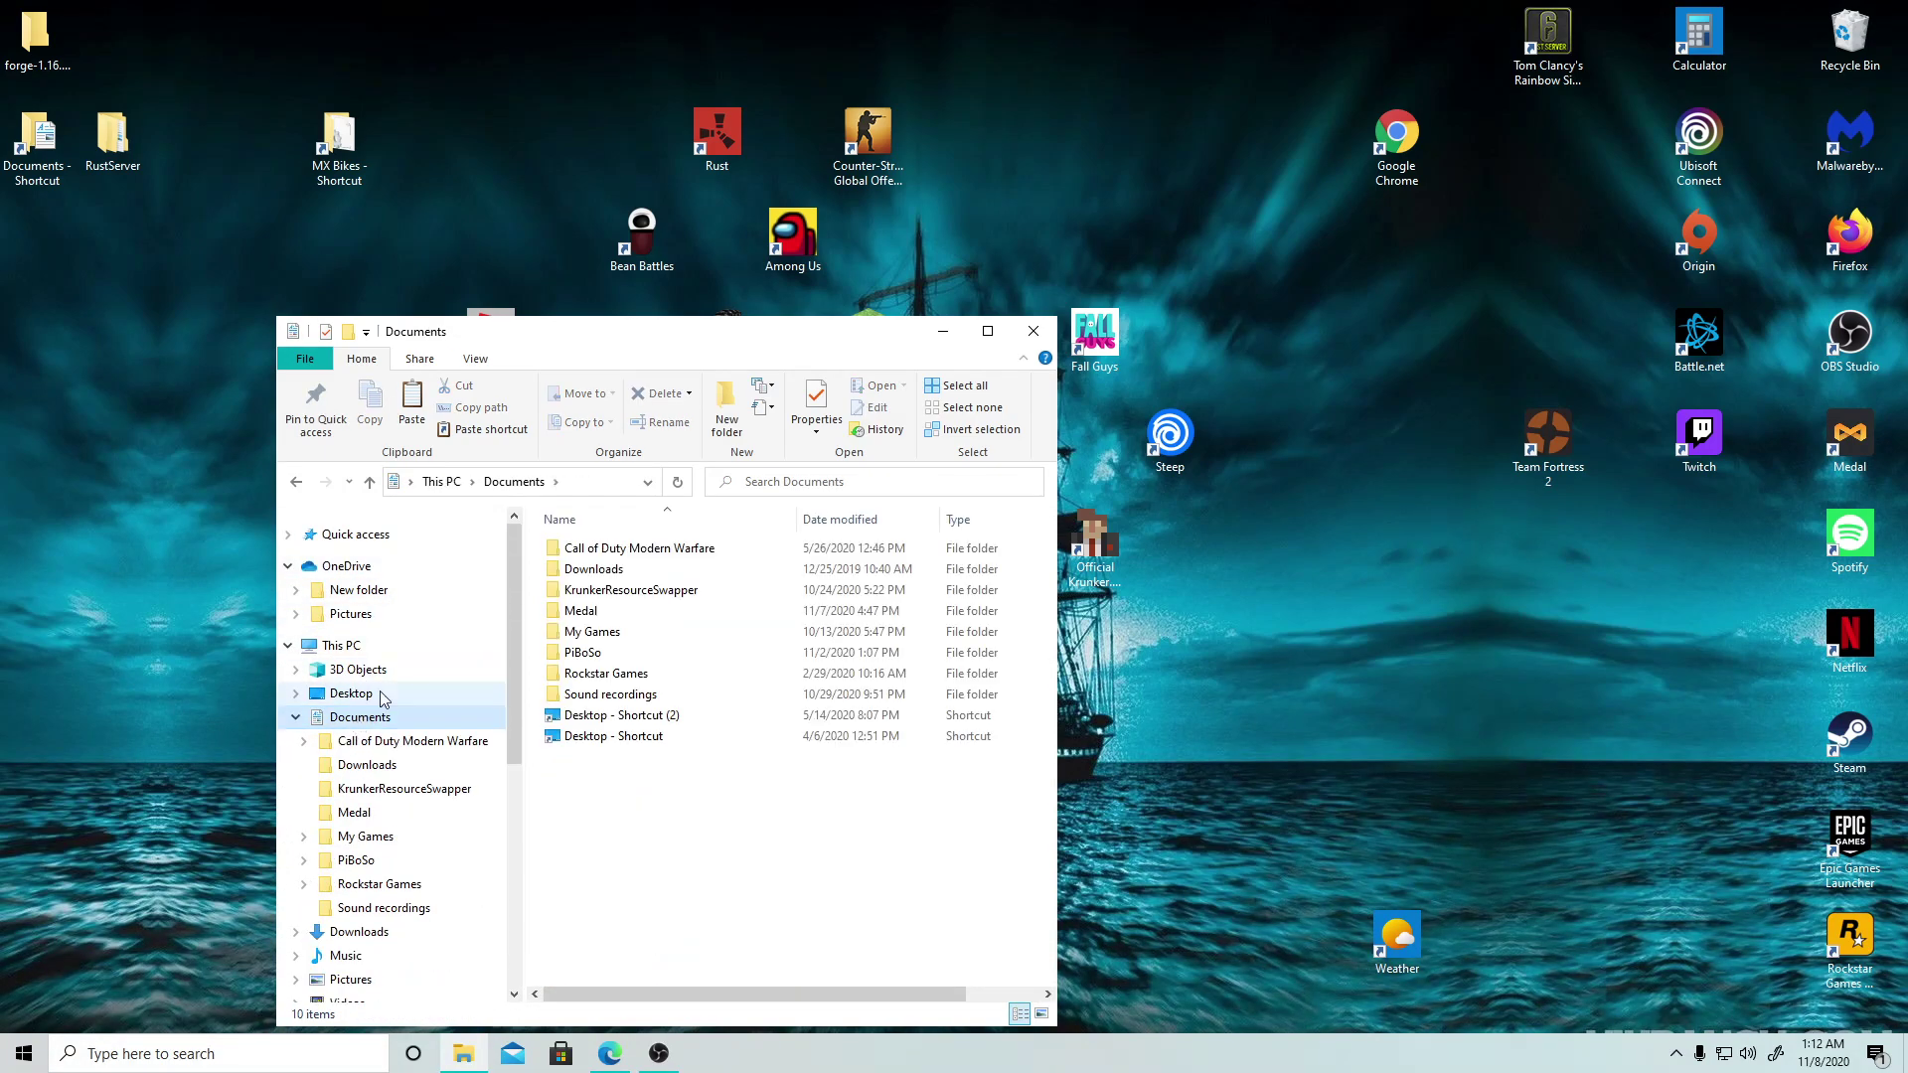
mouse_move(581, 654)
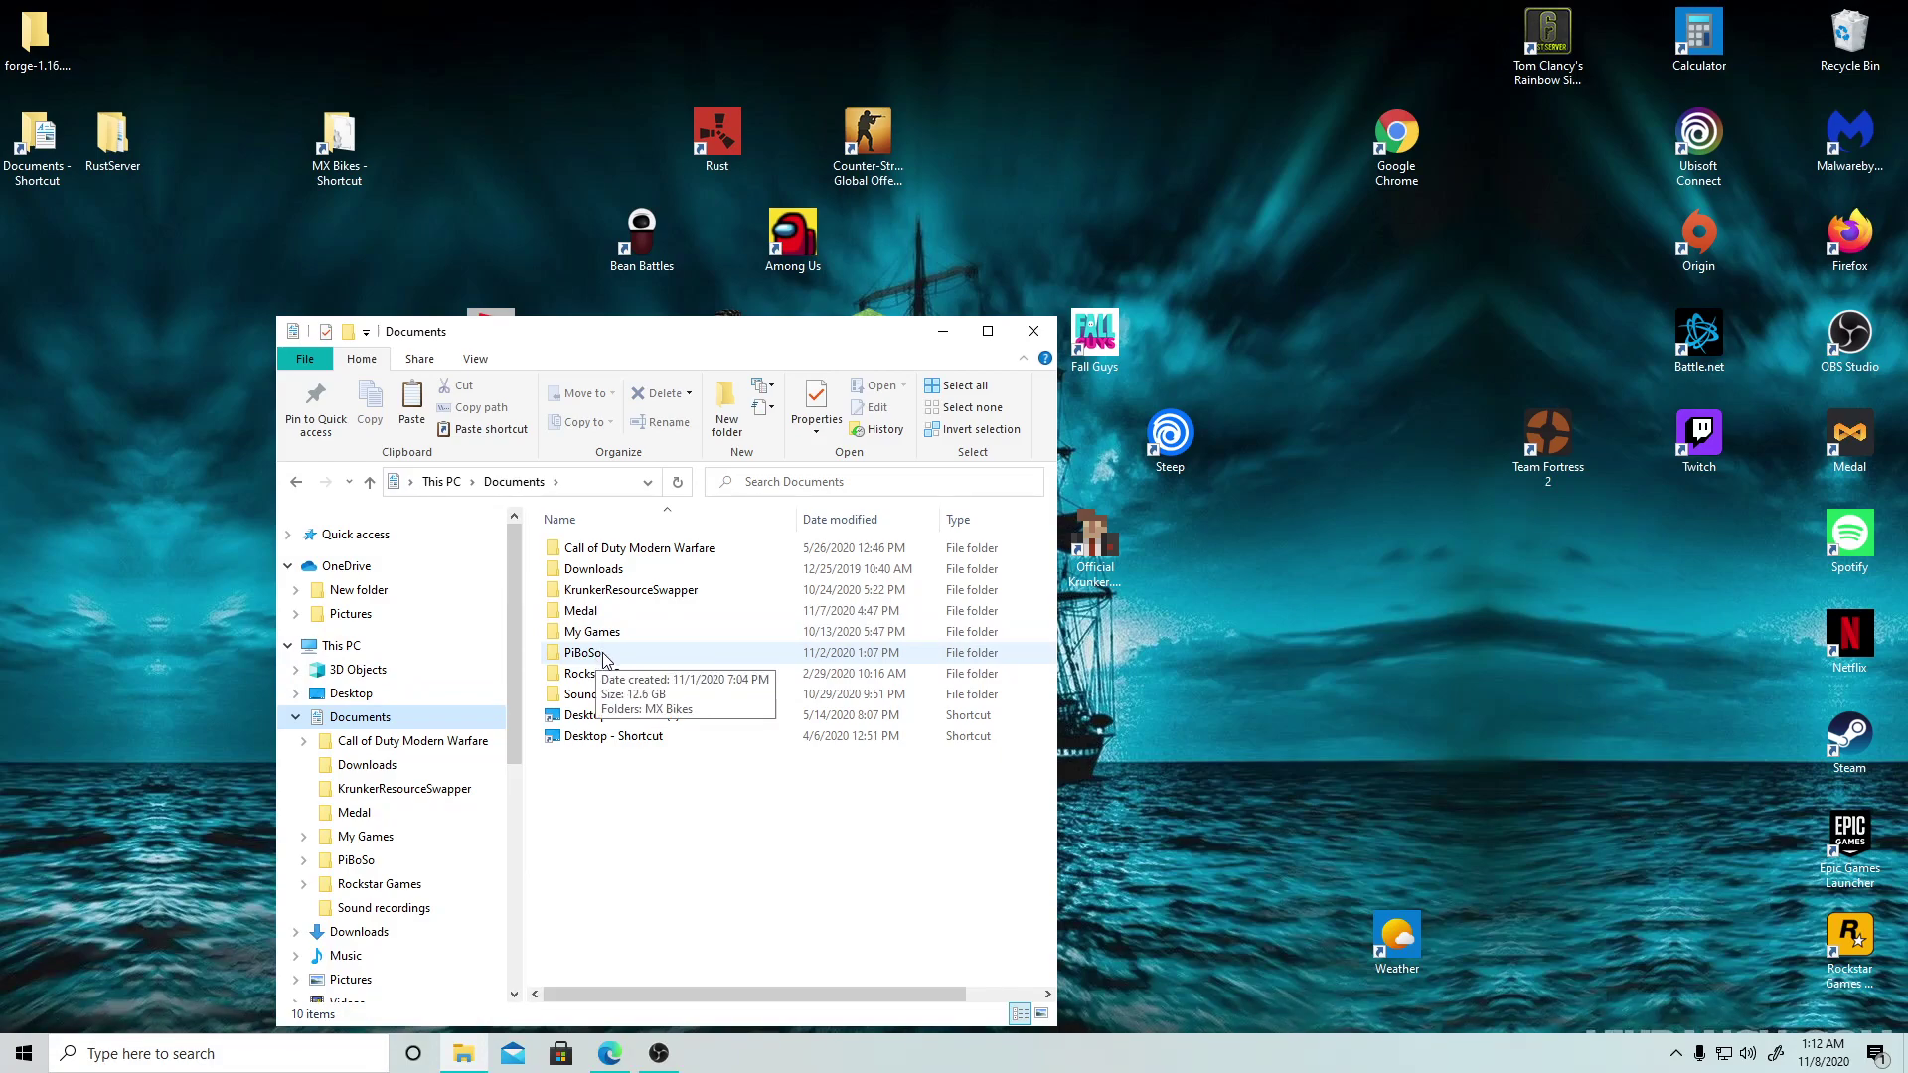
double_click(604, 655)
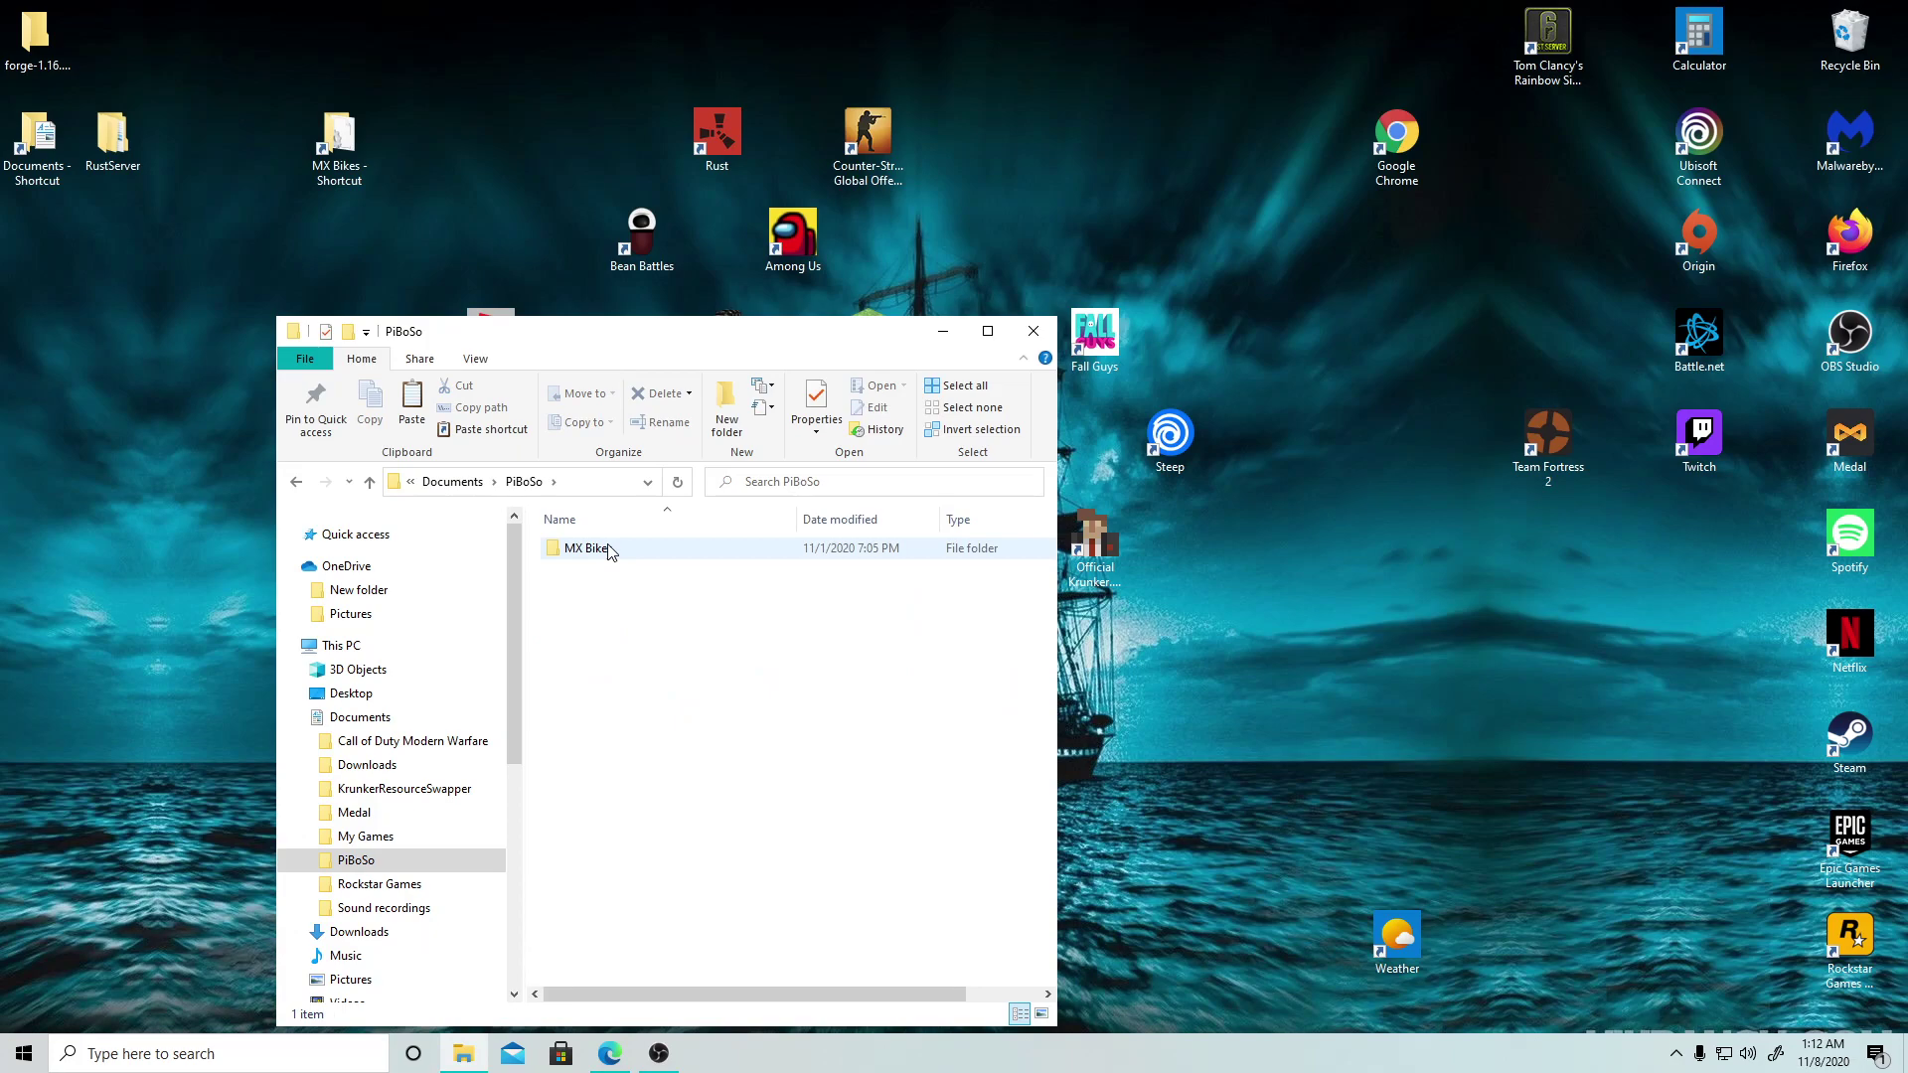
double_click(606, 551)
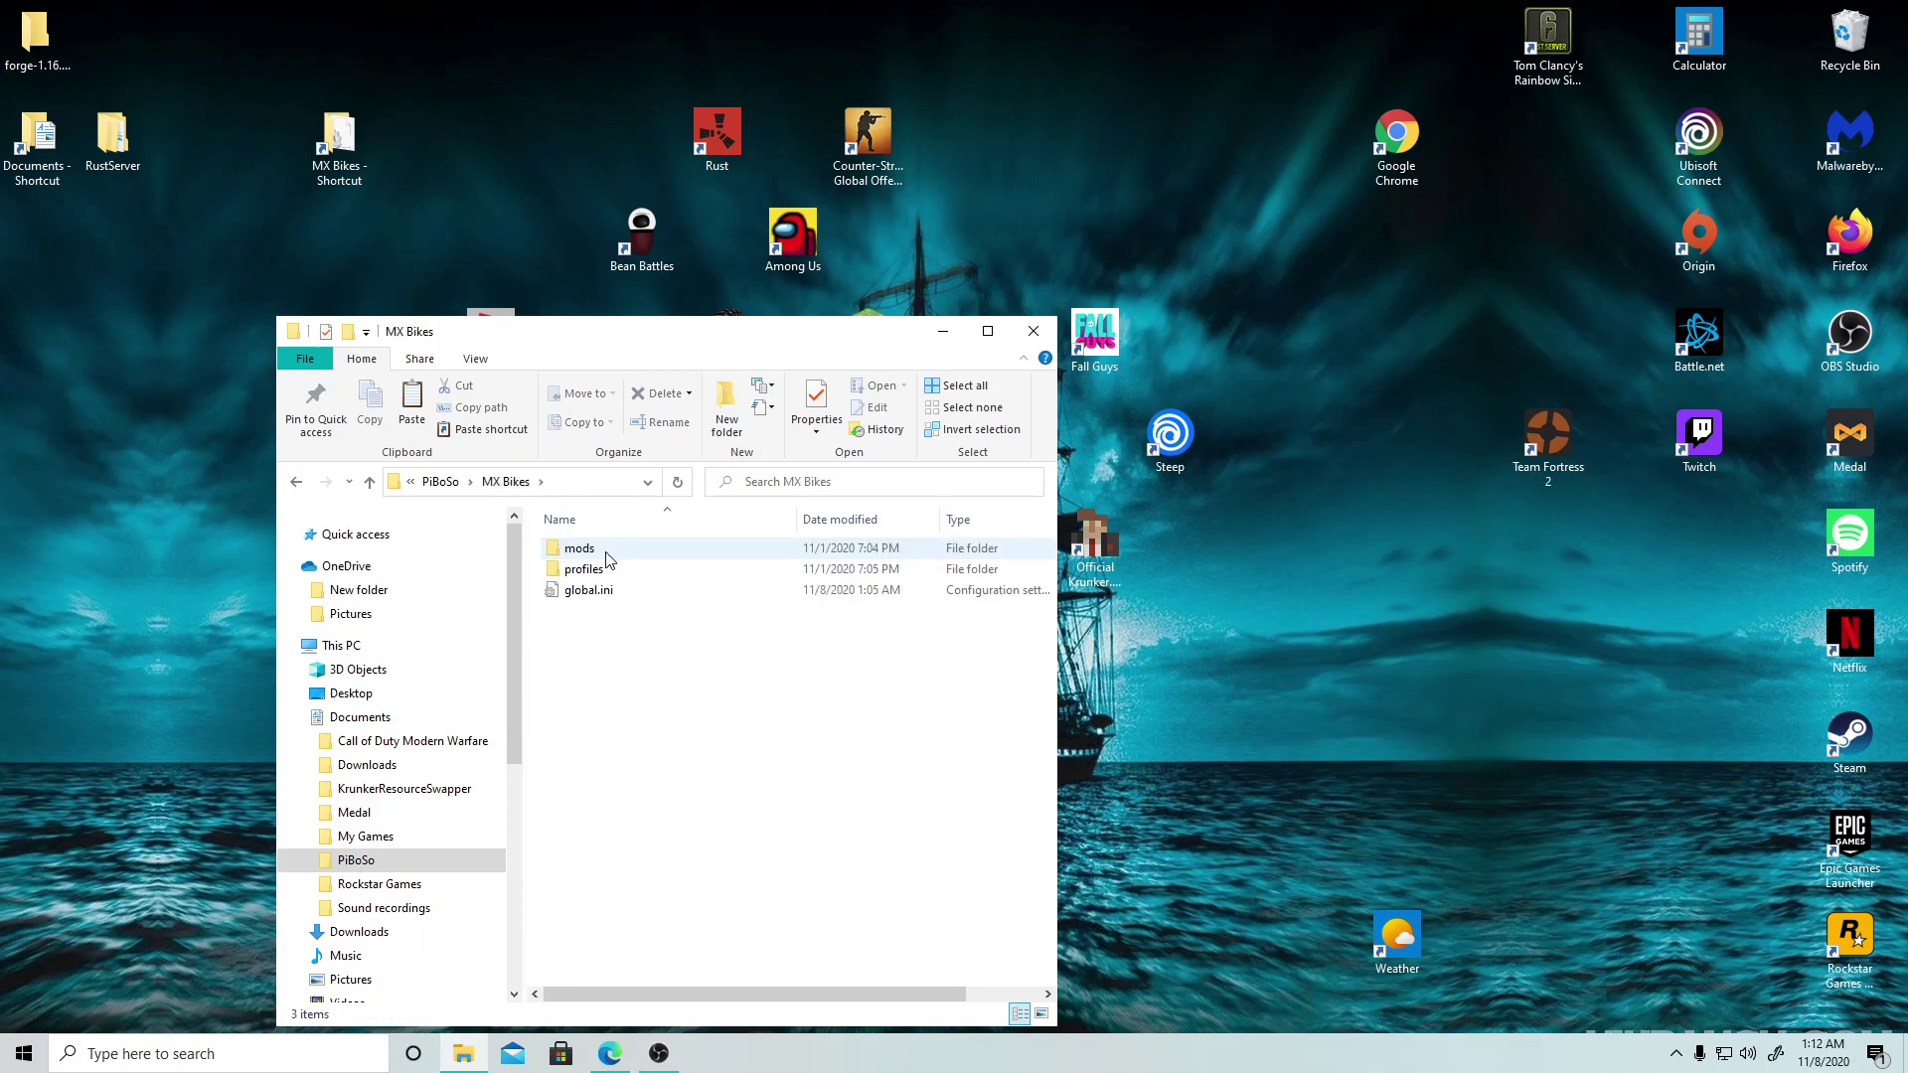
double_click(587, 551)
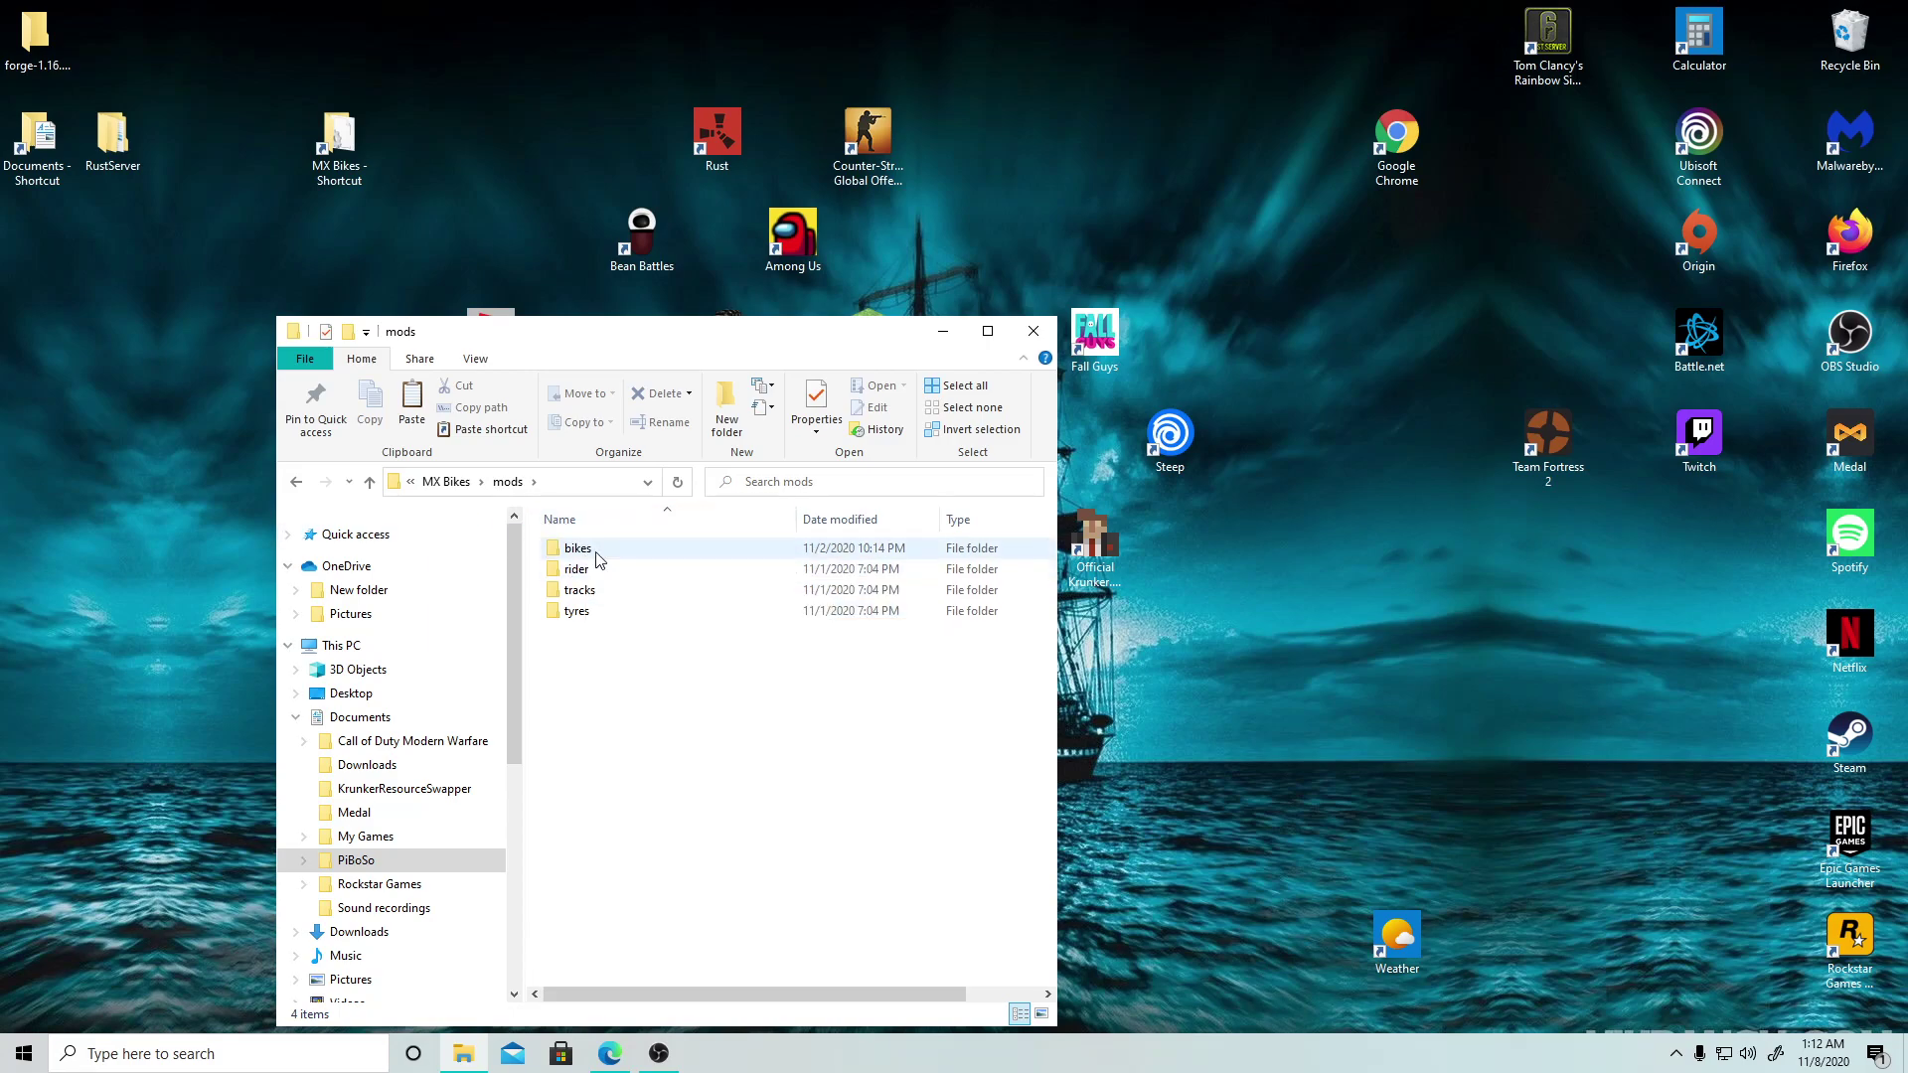
Step: View bikes > MX1OEM_2020_Honda_CRF450R > paints with Arezzx V3.pnt present, then close the window
double_click(589, 553)
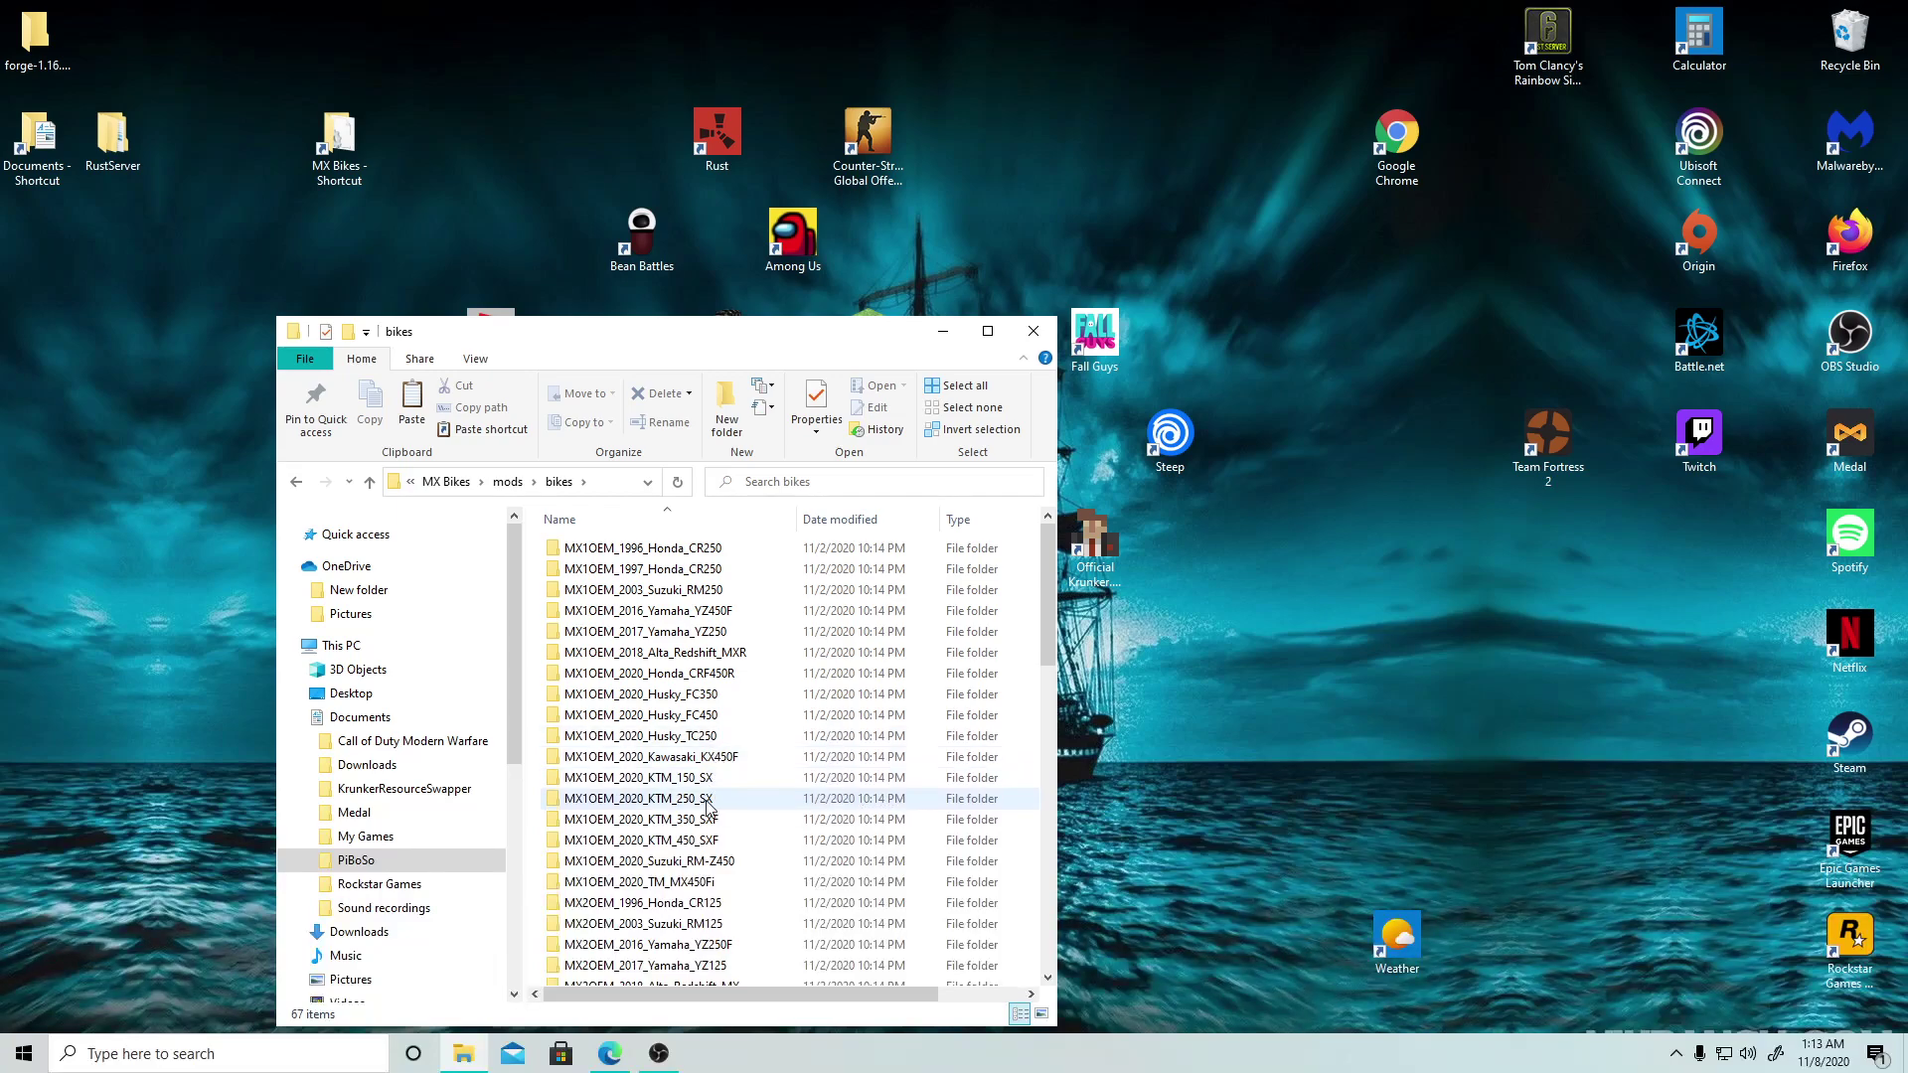
double_click(697, 676)
double_click(579, 549)
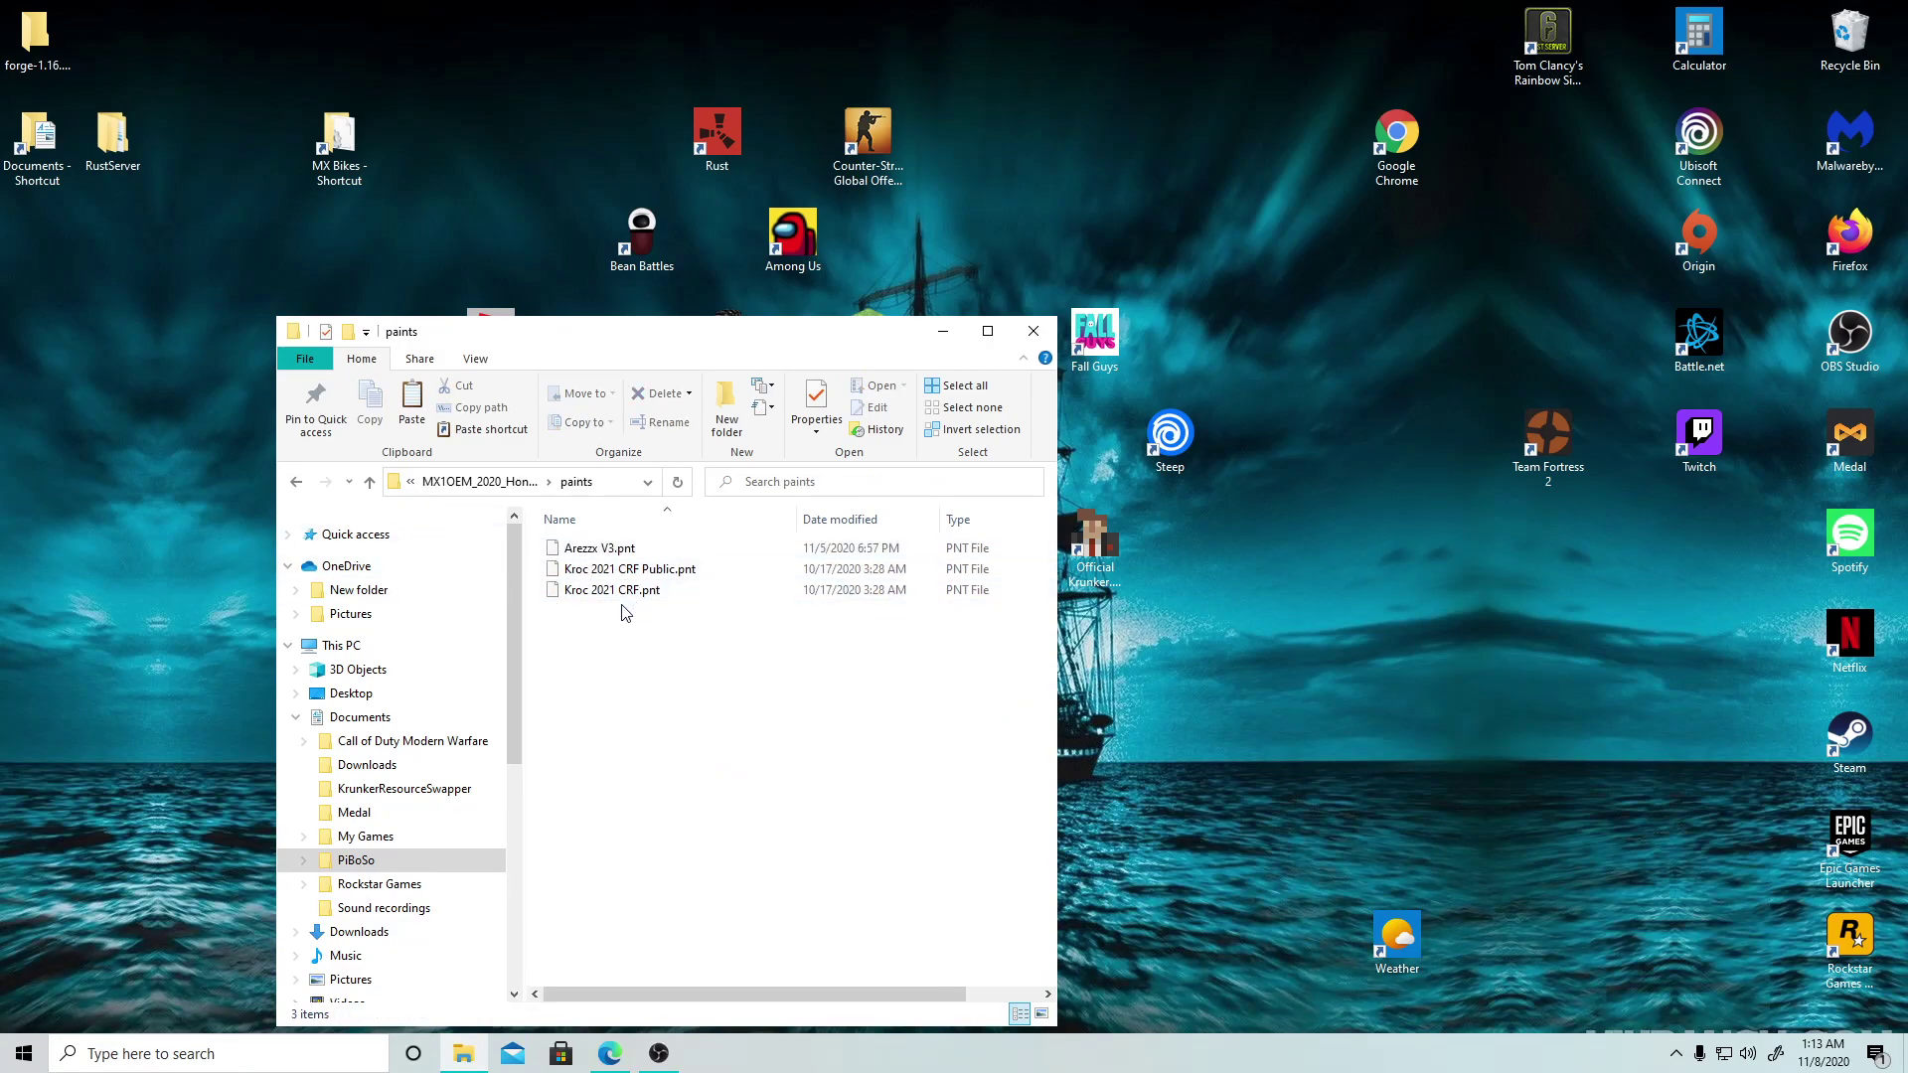
right_click(575, 614)
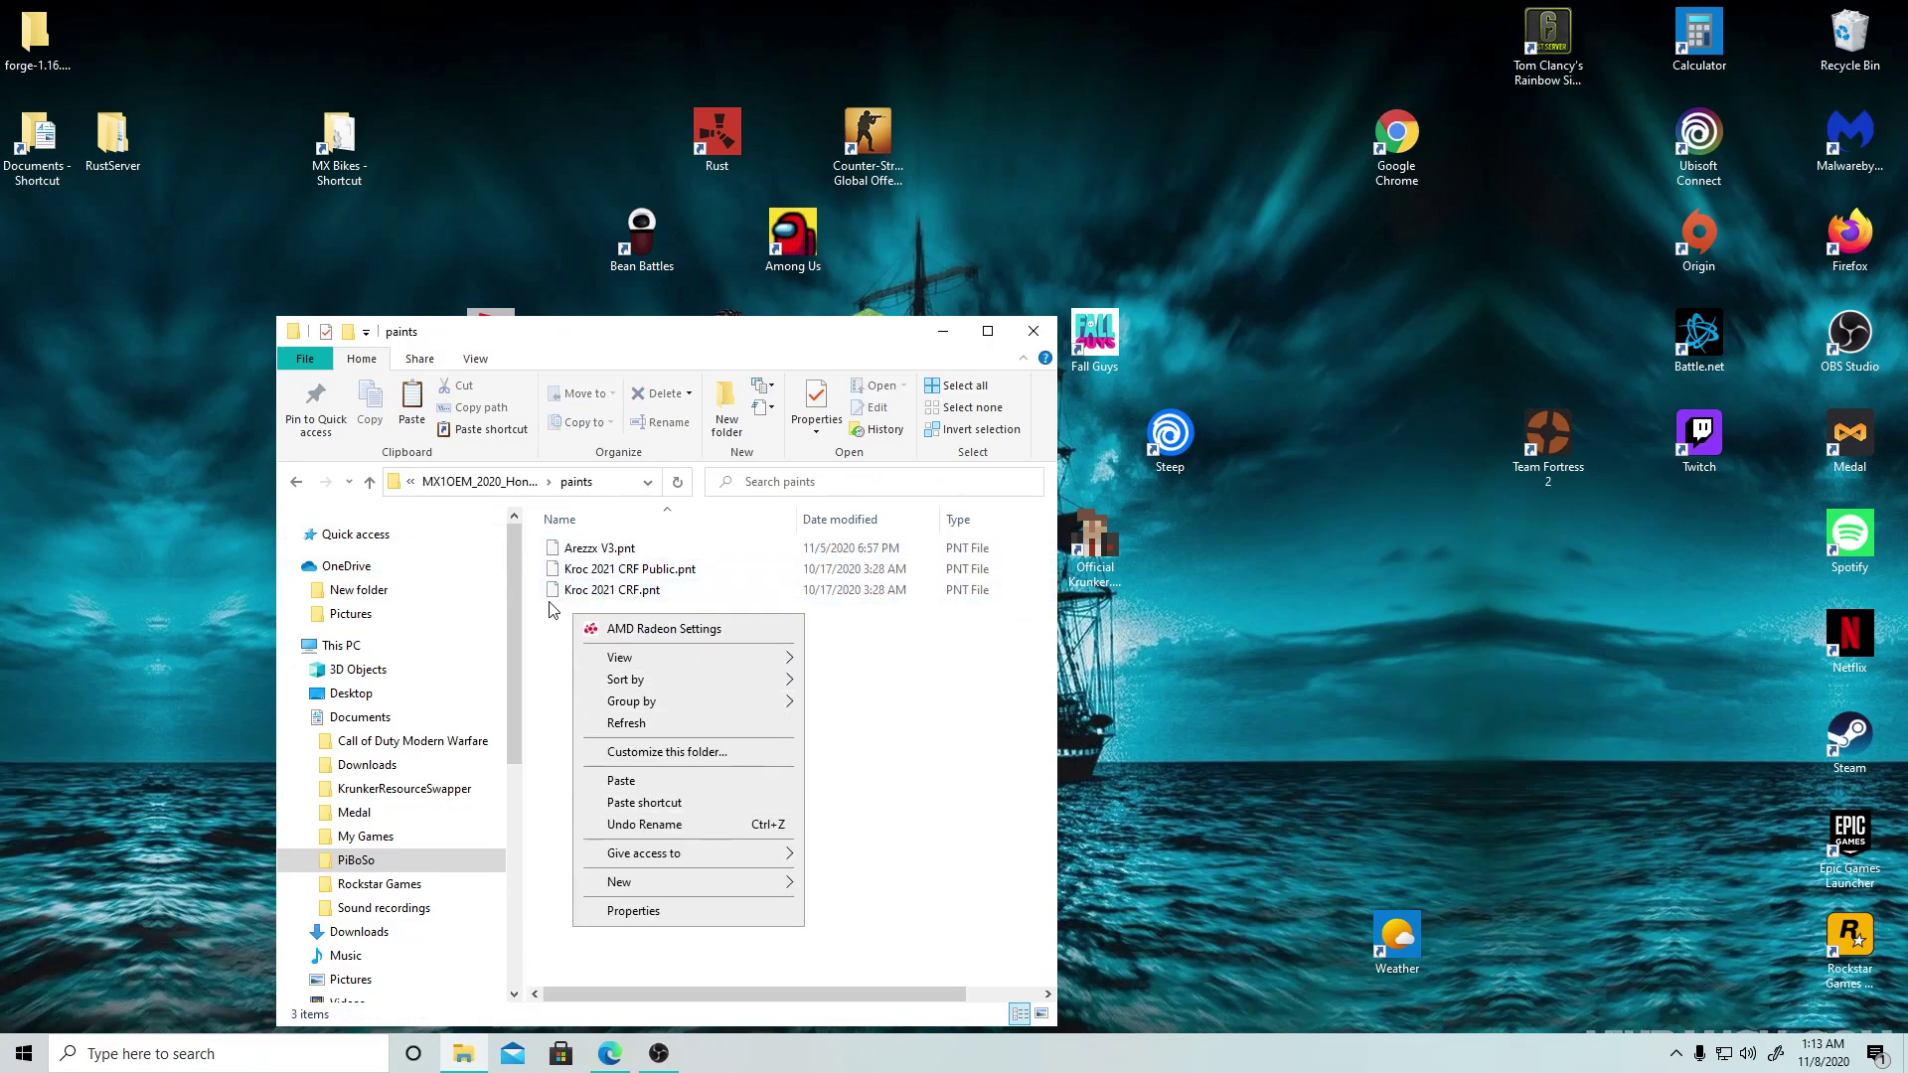
click(597, 547)
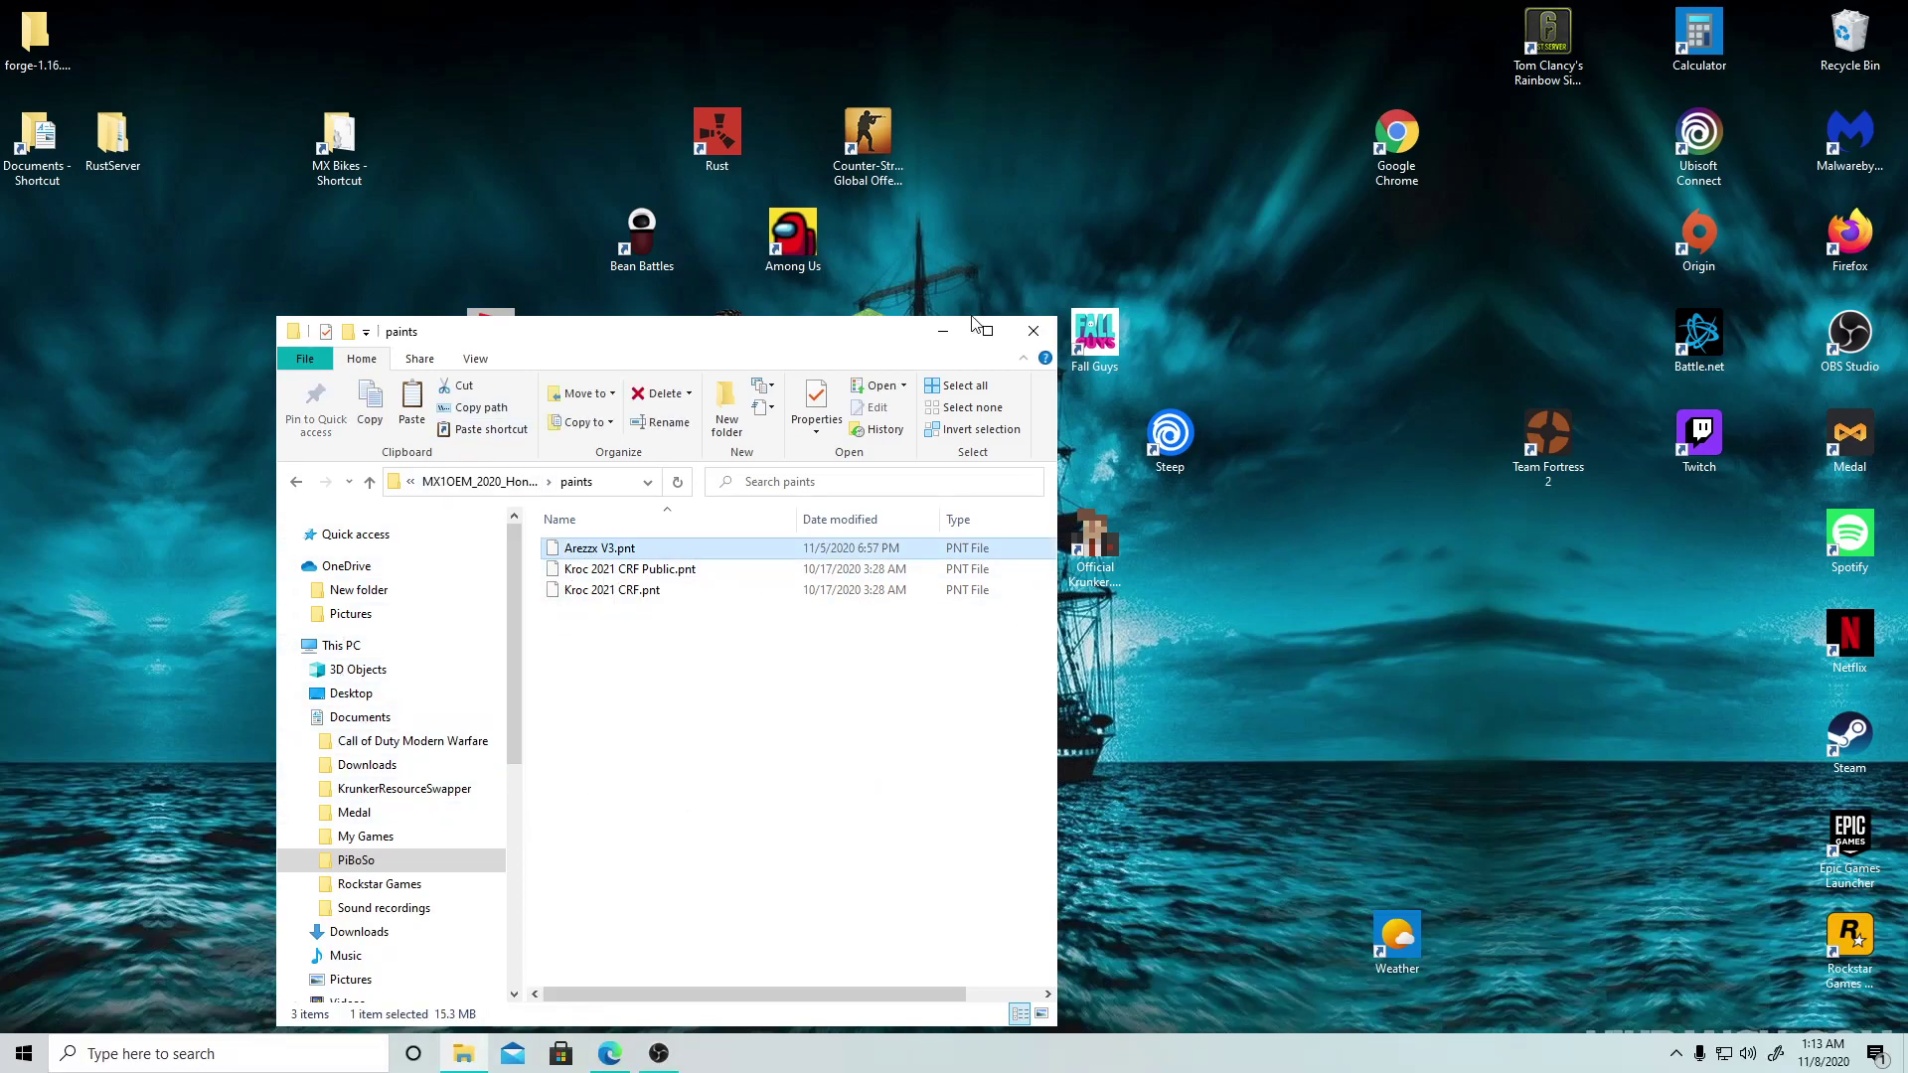
click(942, 330)
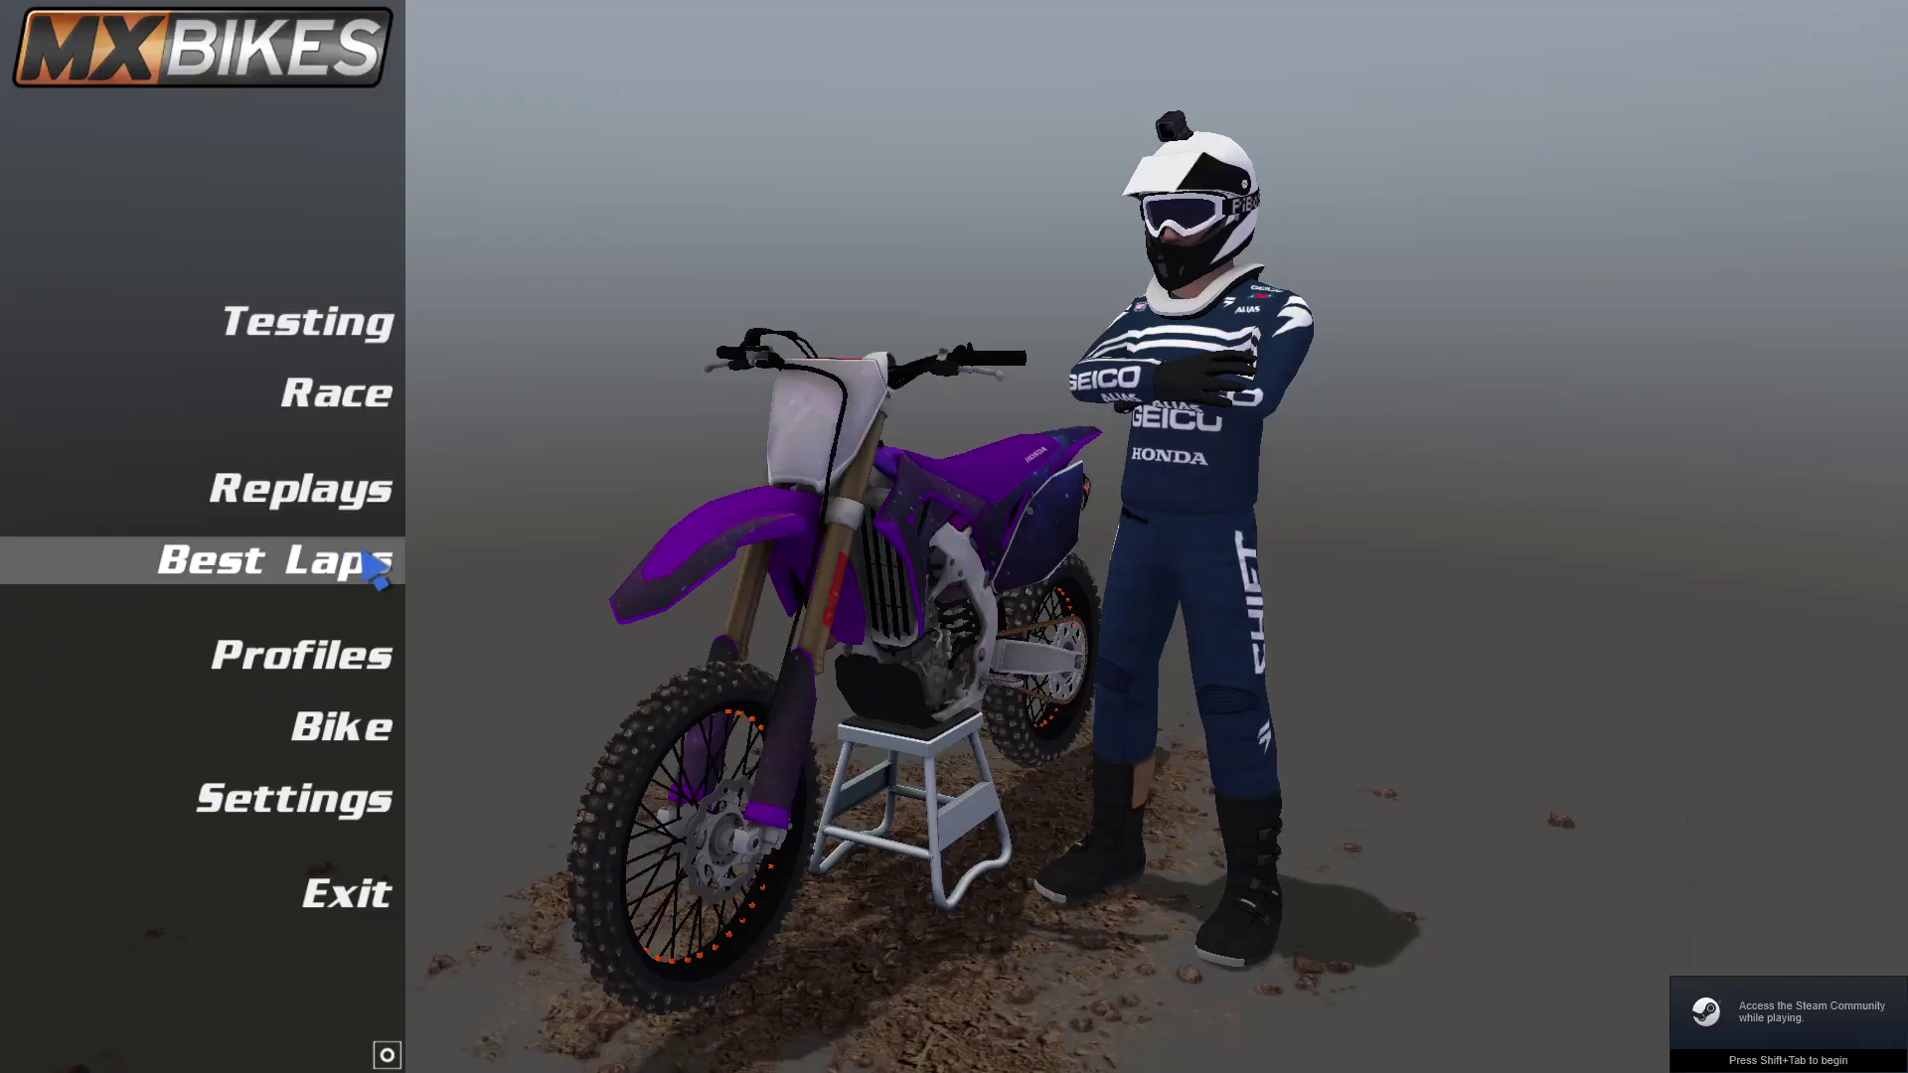
Step: In MX Bikes bike setup, confirm Arezzx V3 appears in the 2020 Honda CRF450R paint list, then leave
click(300, 731)
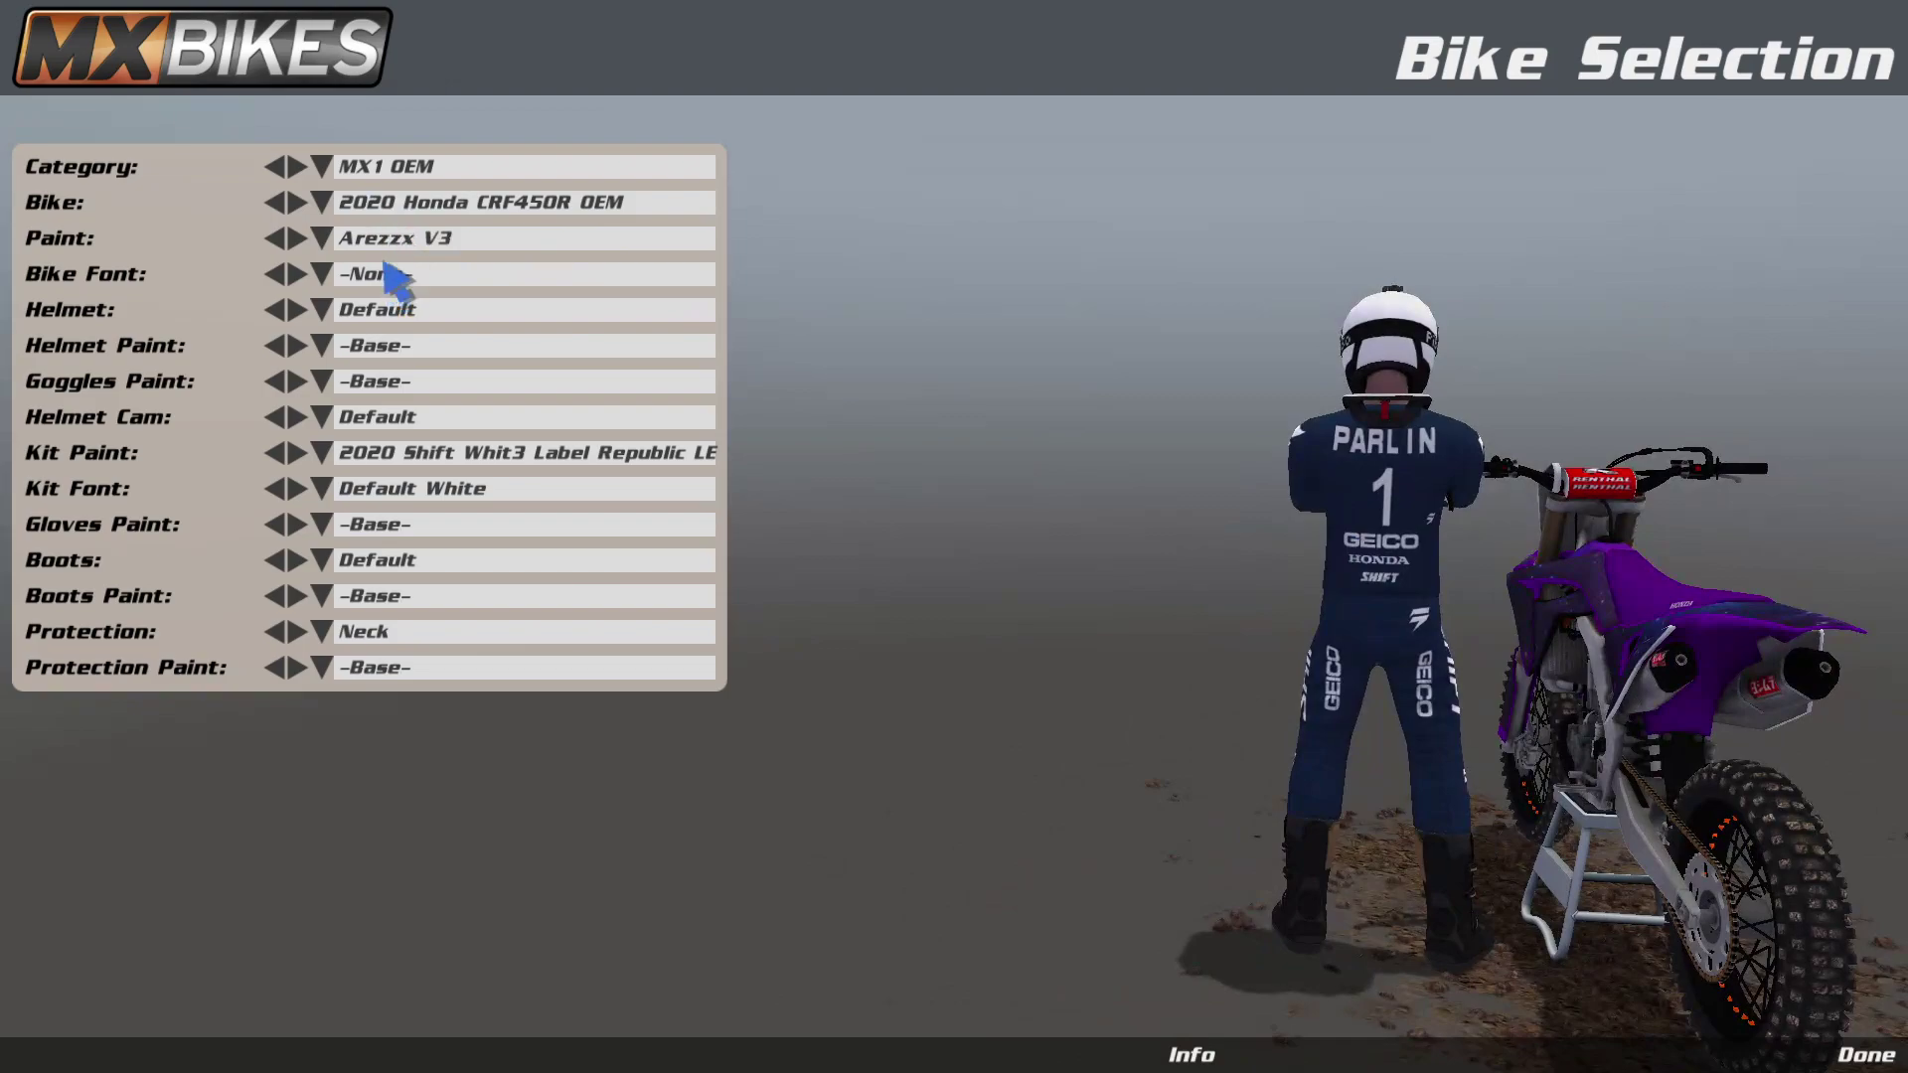
click(322, 202)
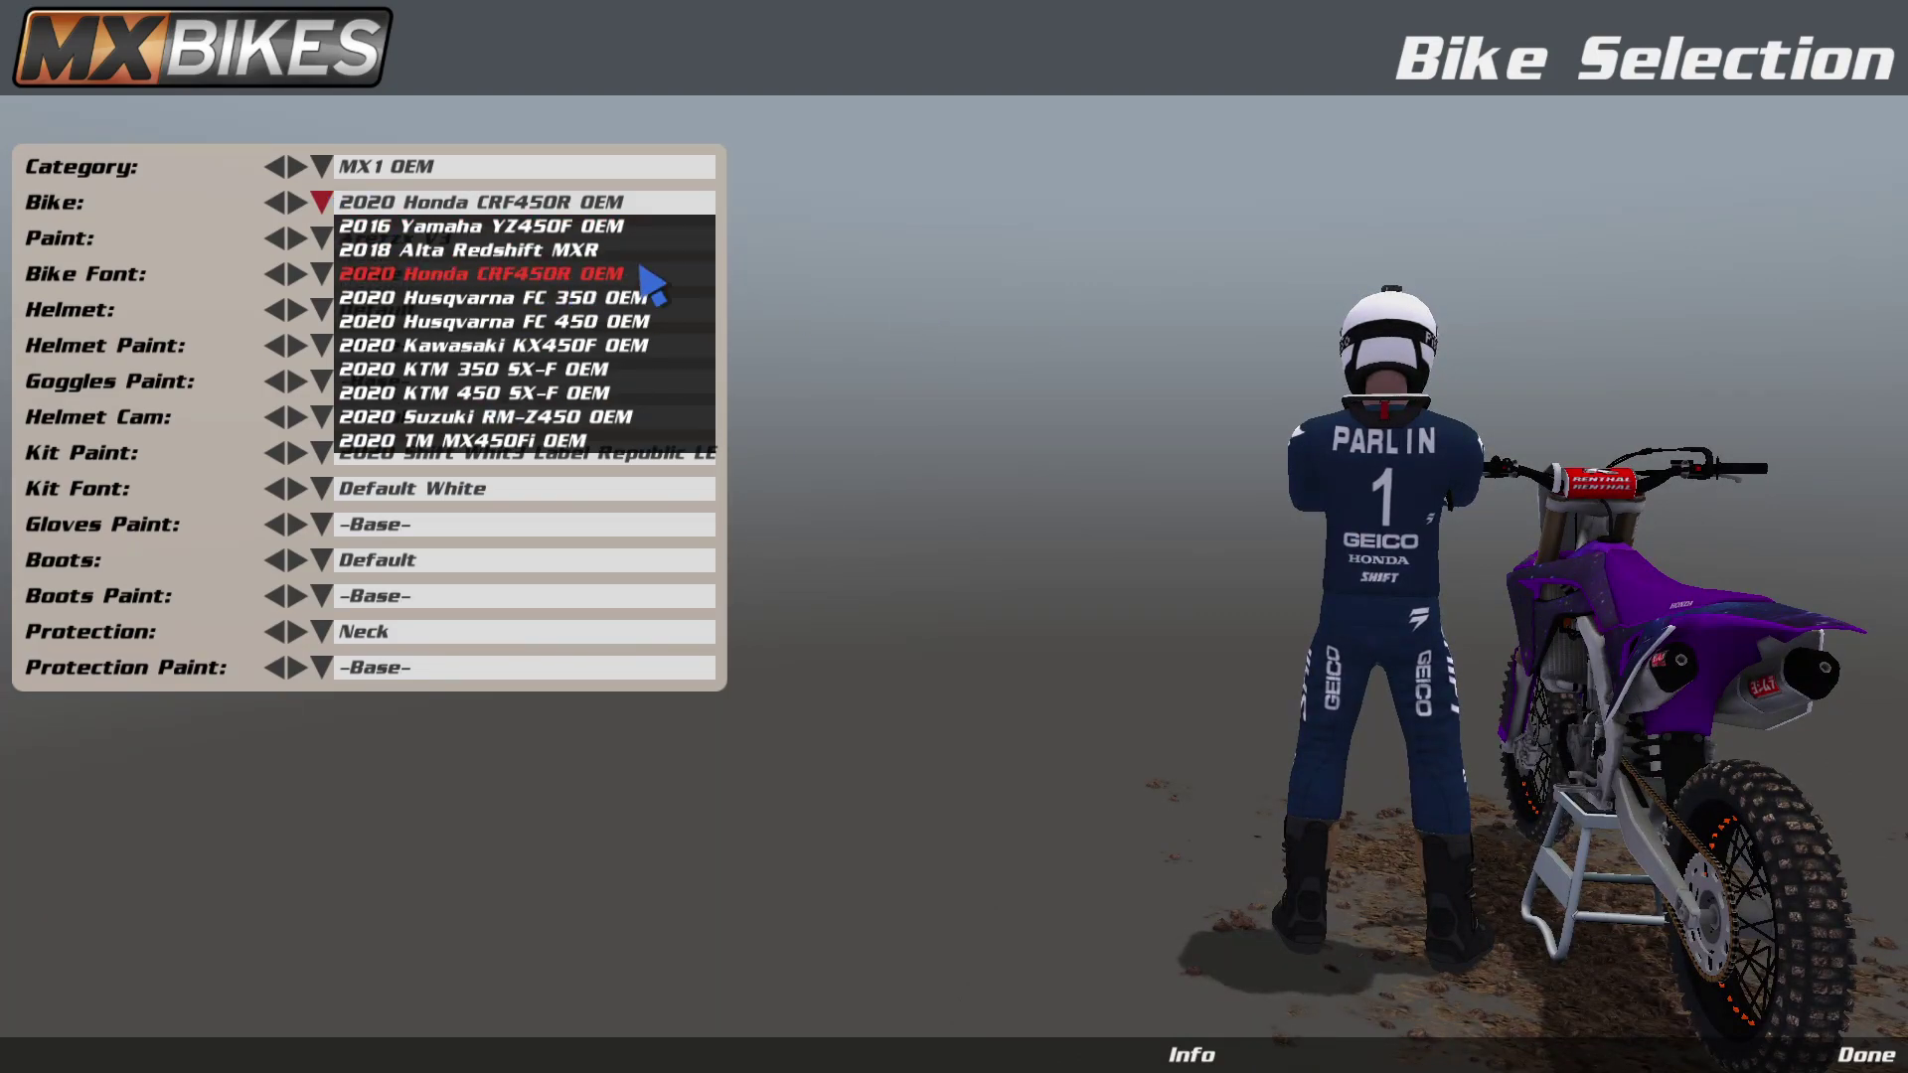
click(1171, 398)
click(322, 240)
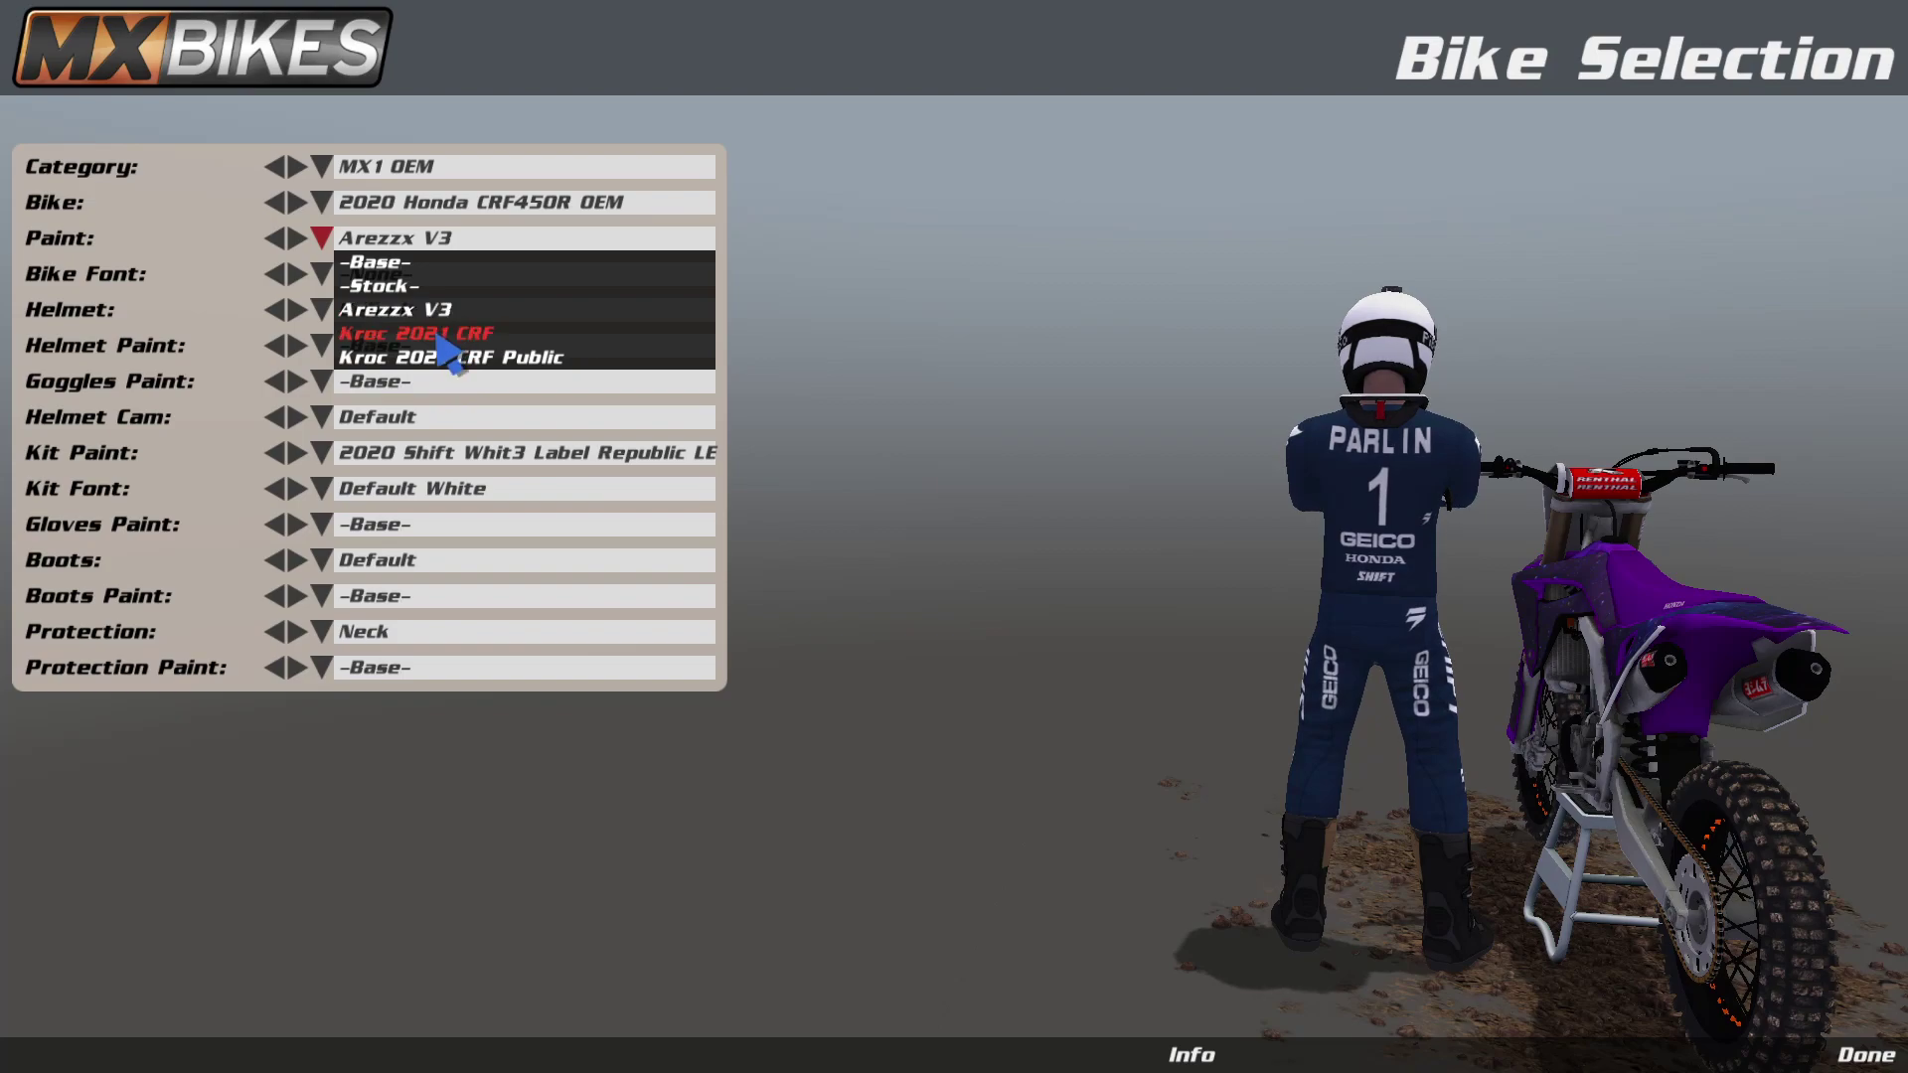
click(1863, 1053)
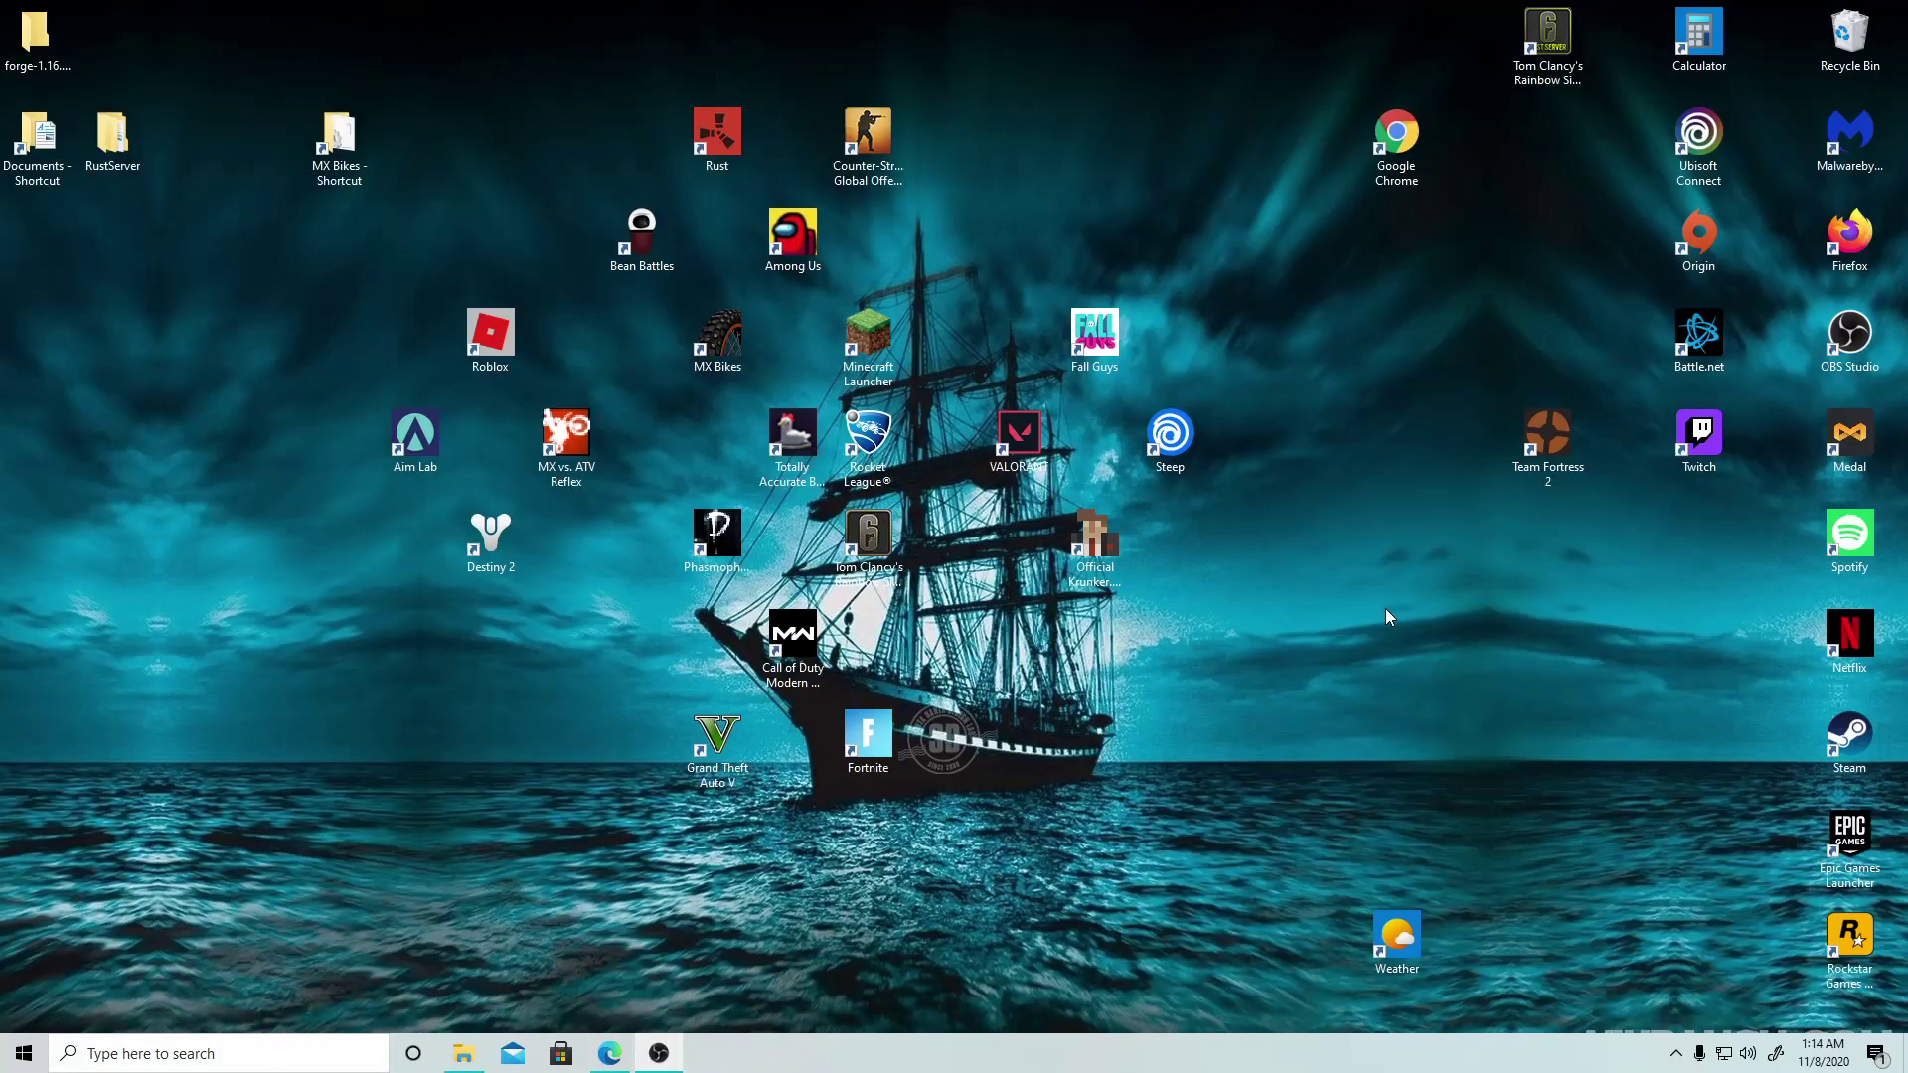
click(465, 1053)
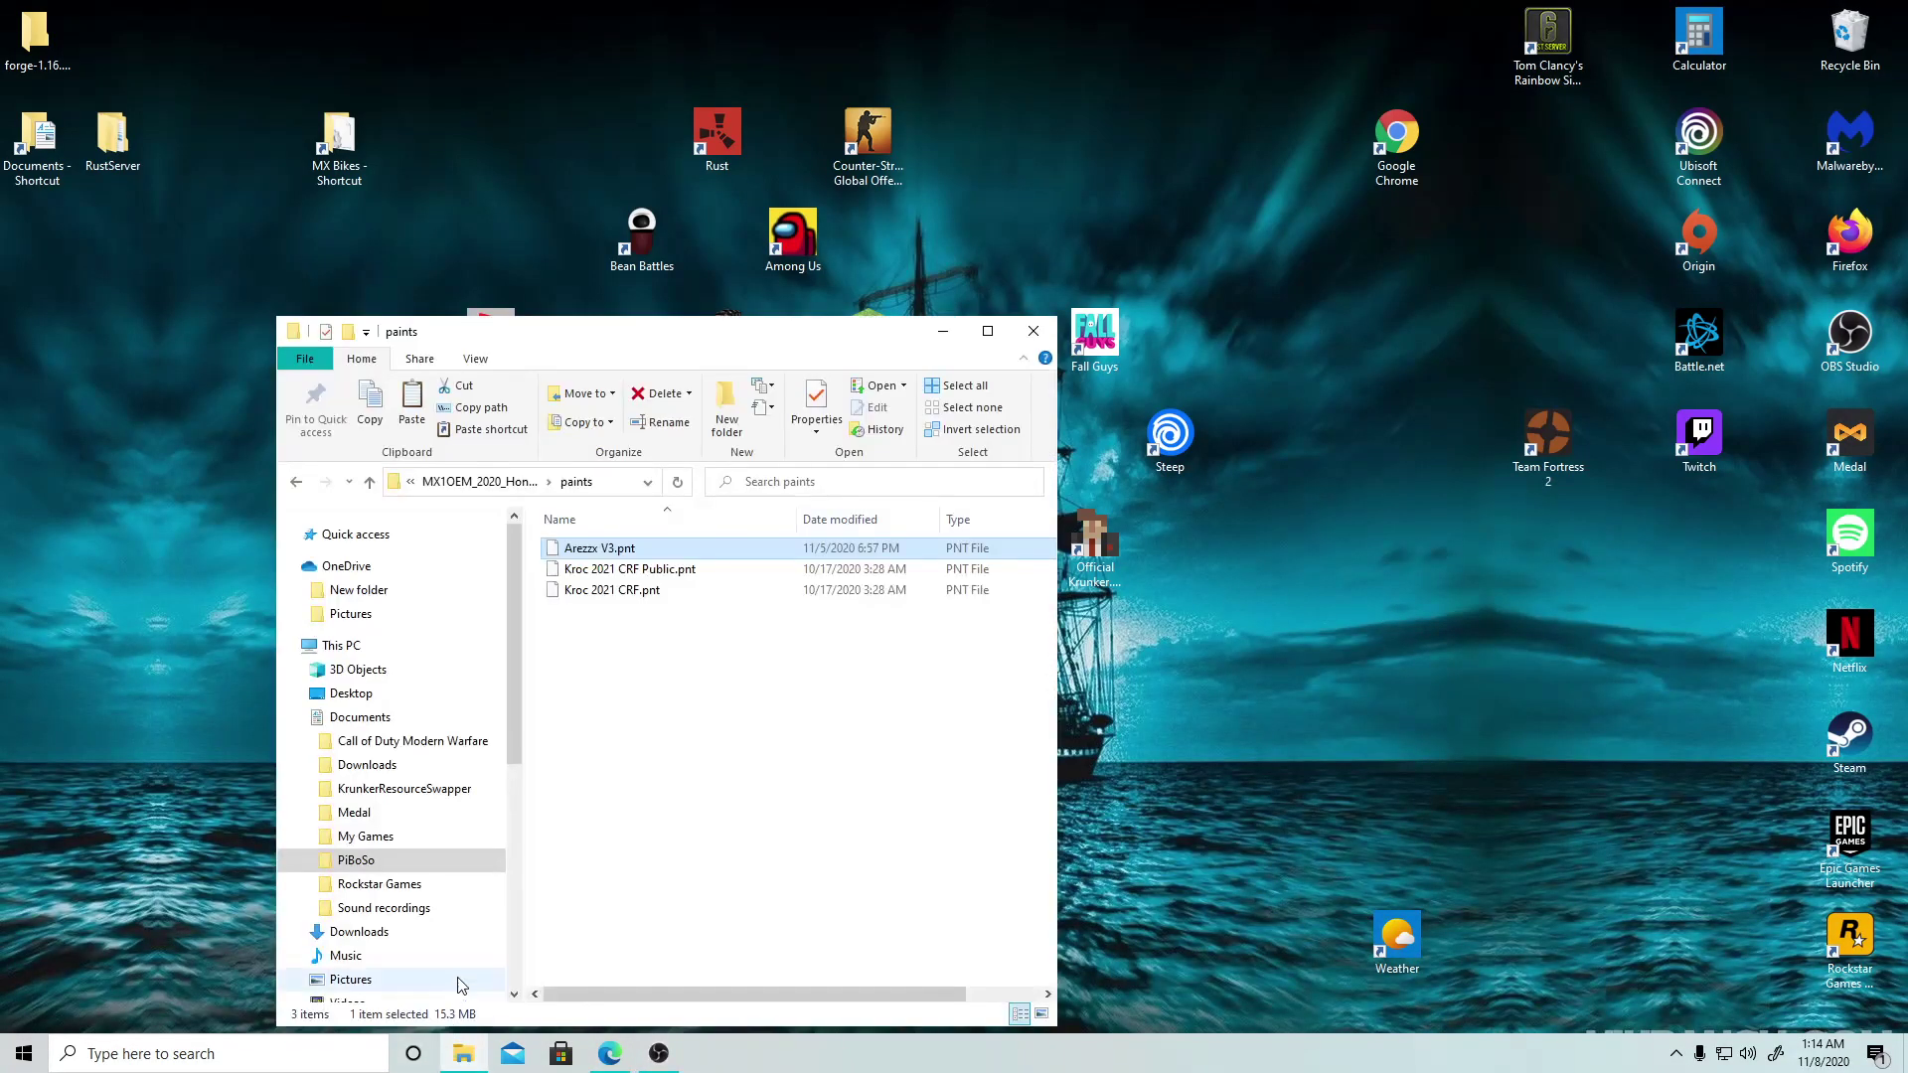
click(297, 482)
double_click(577, 568)
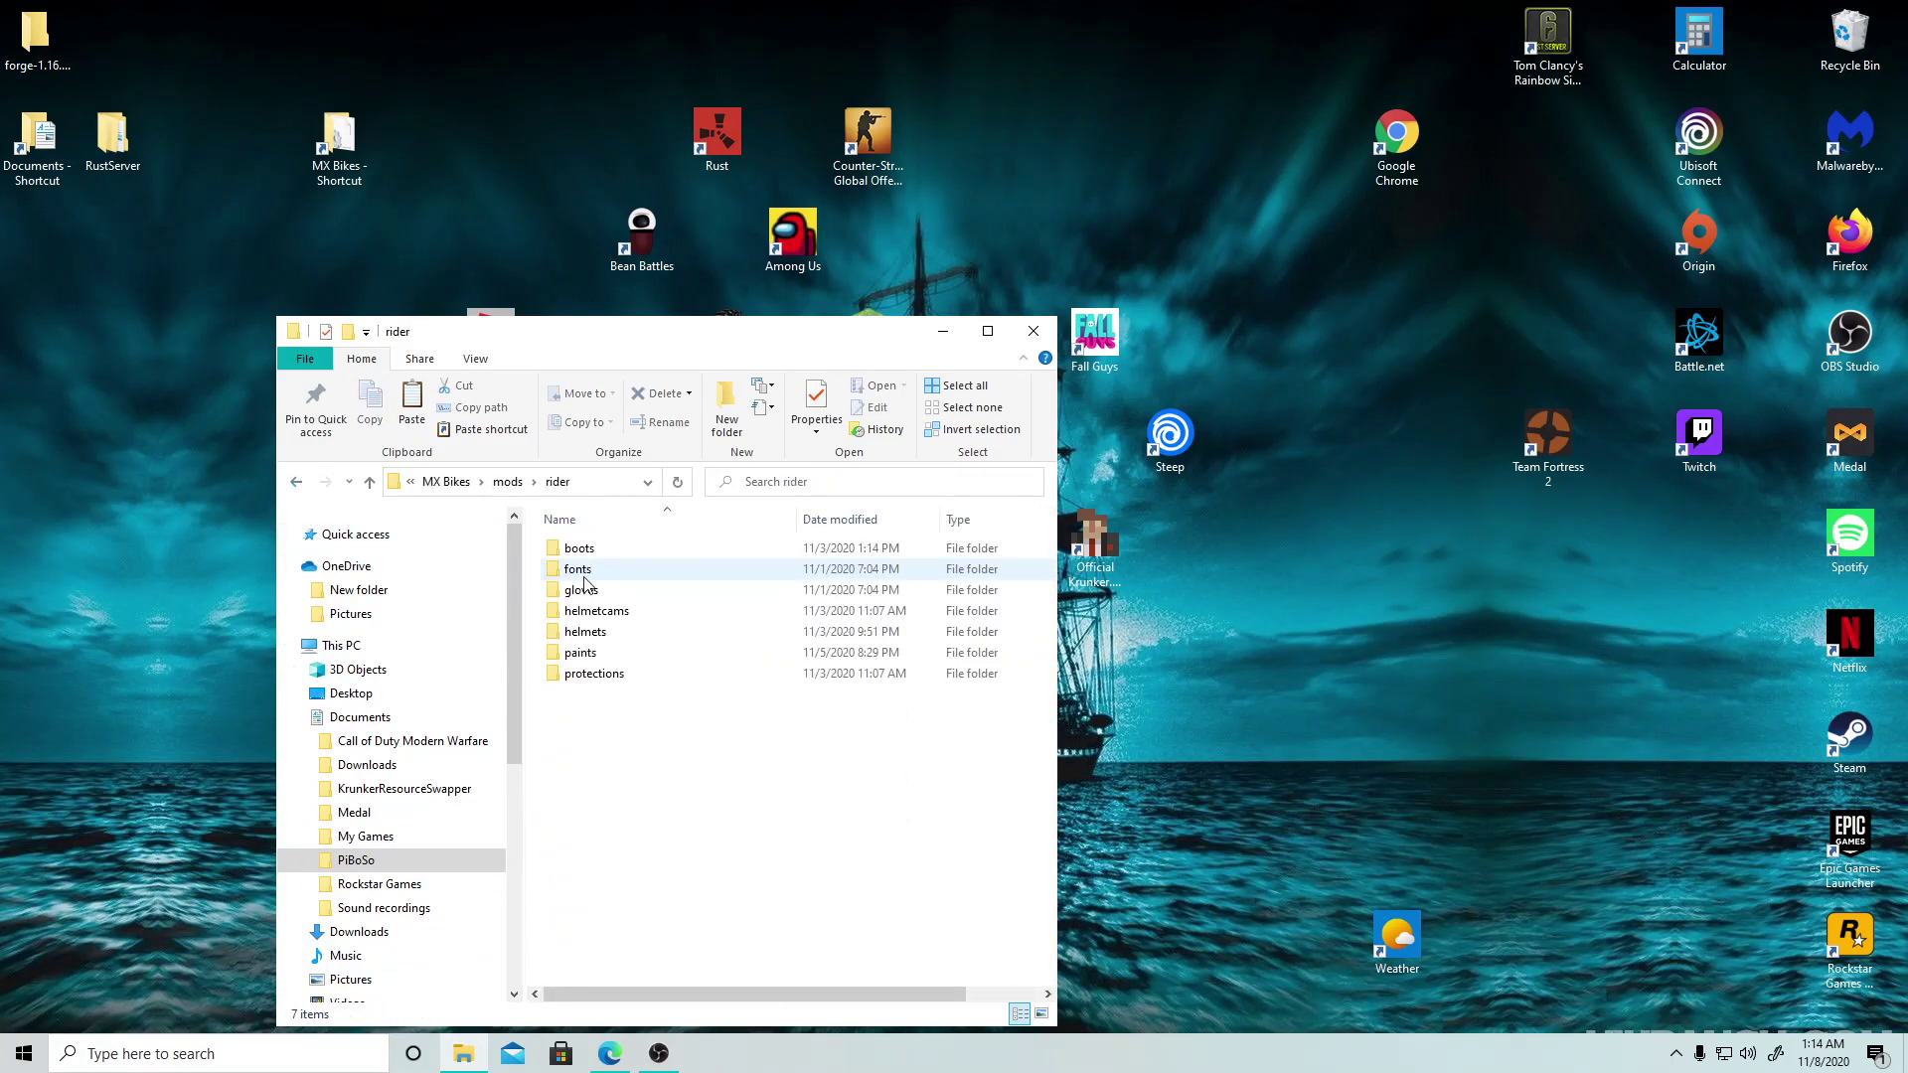
double_click(580, 651)
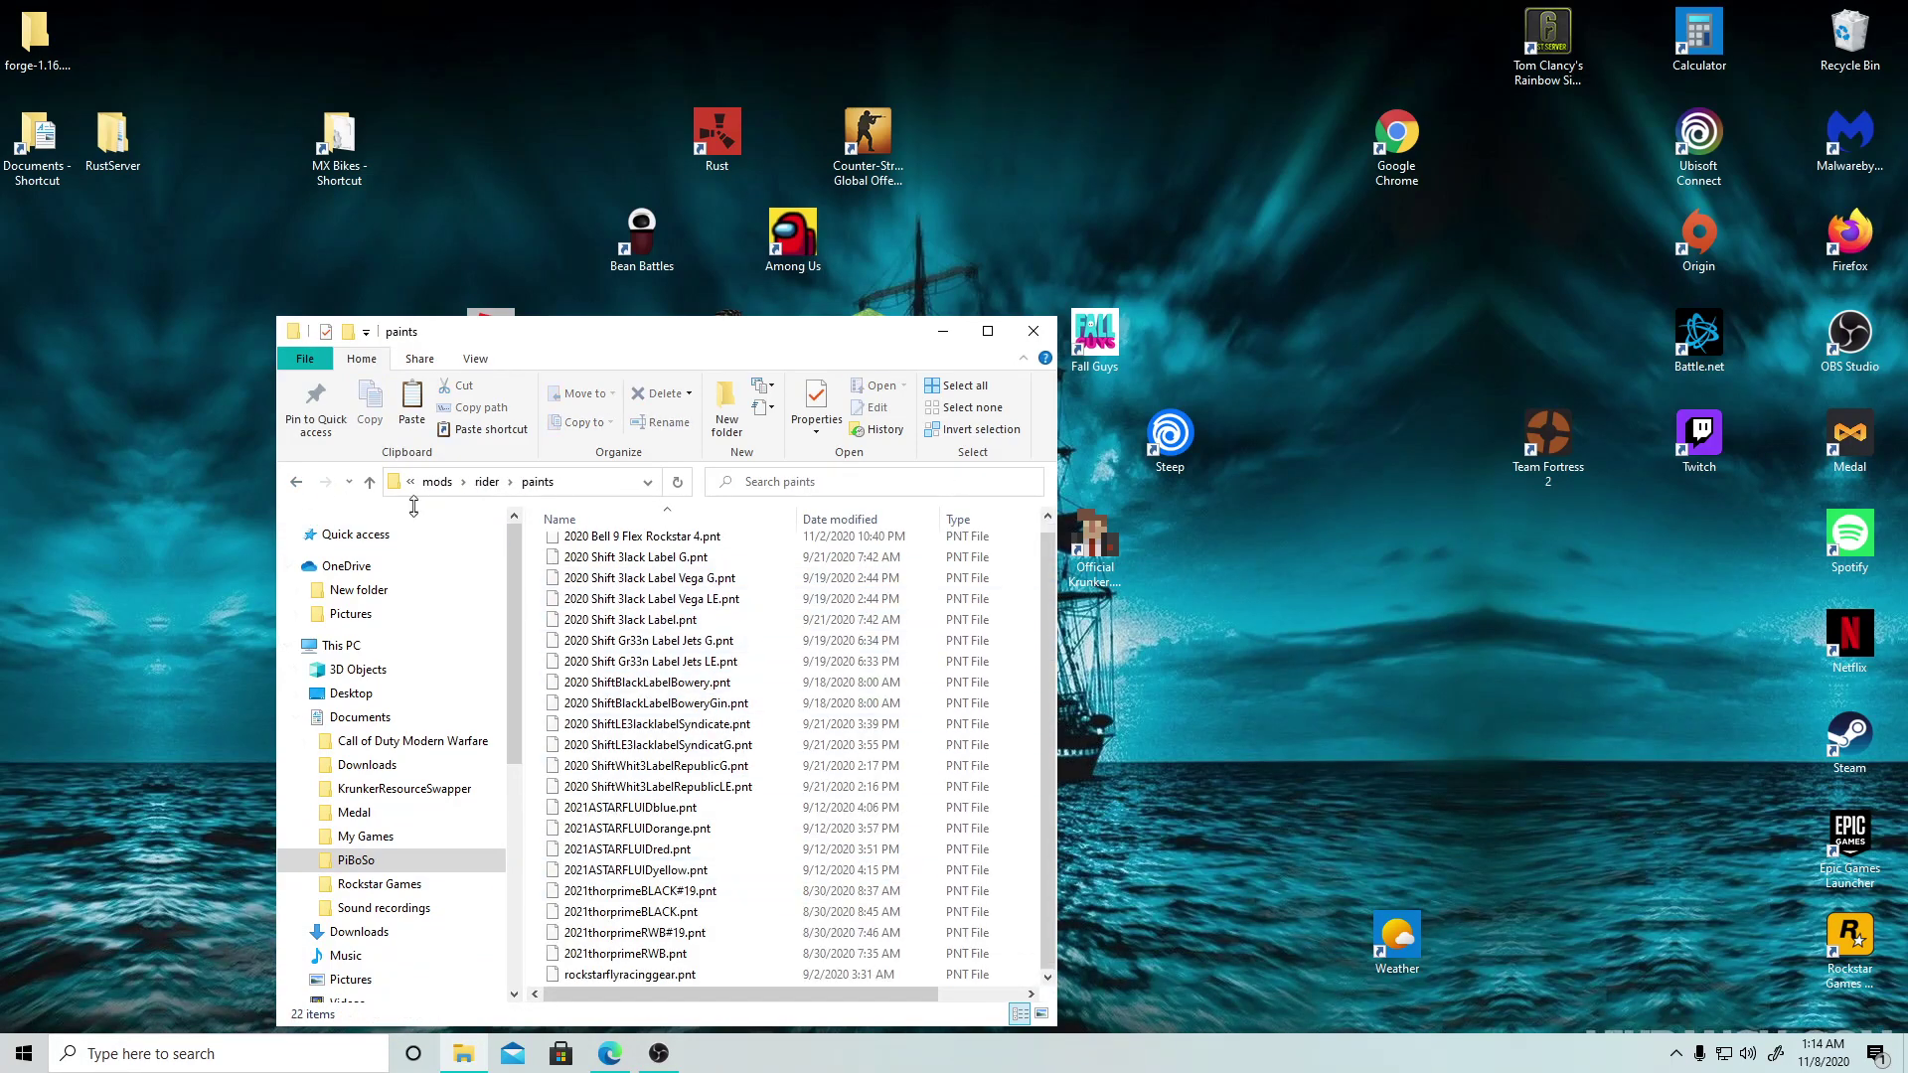
click(296, 481)
double_click(580, 549)
click(588, 548)
click(298, 482)
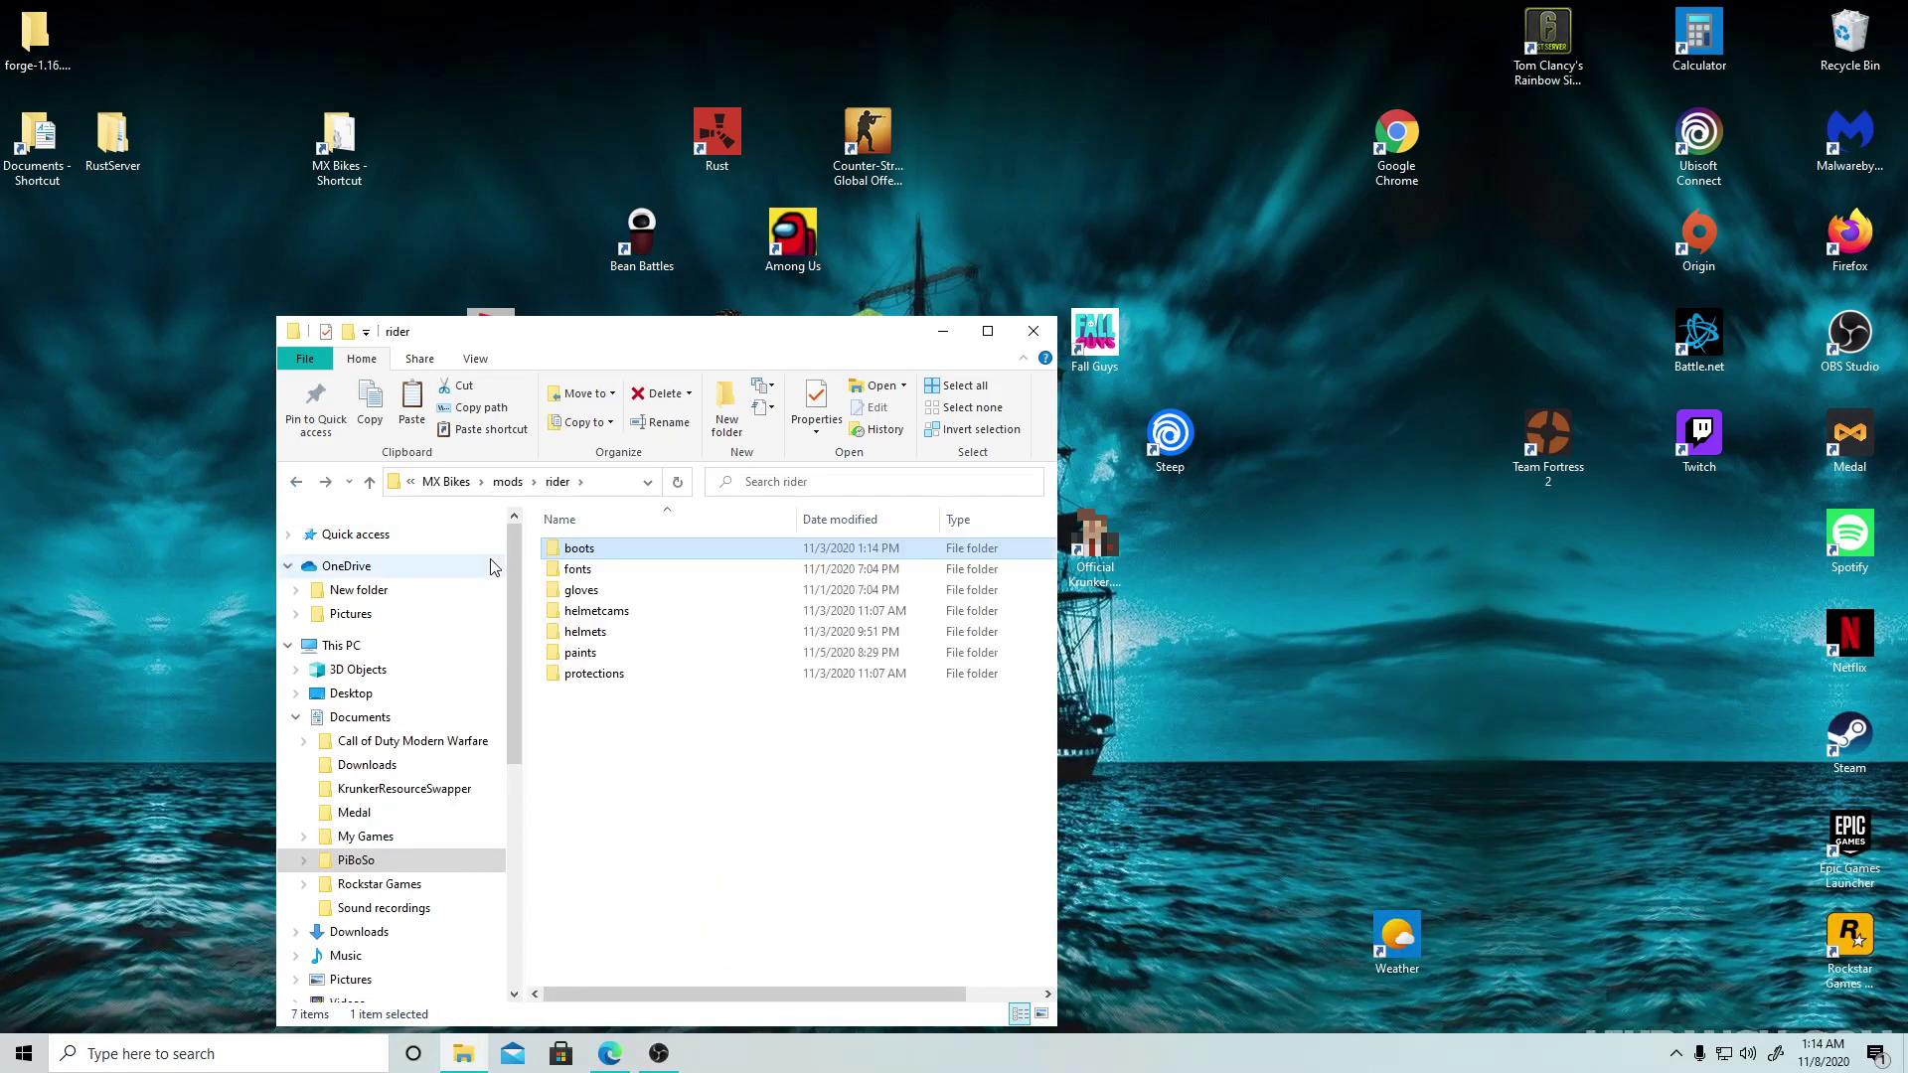
double_click(578, 572)
click(298, 480)
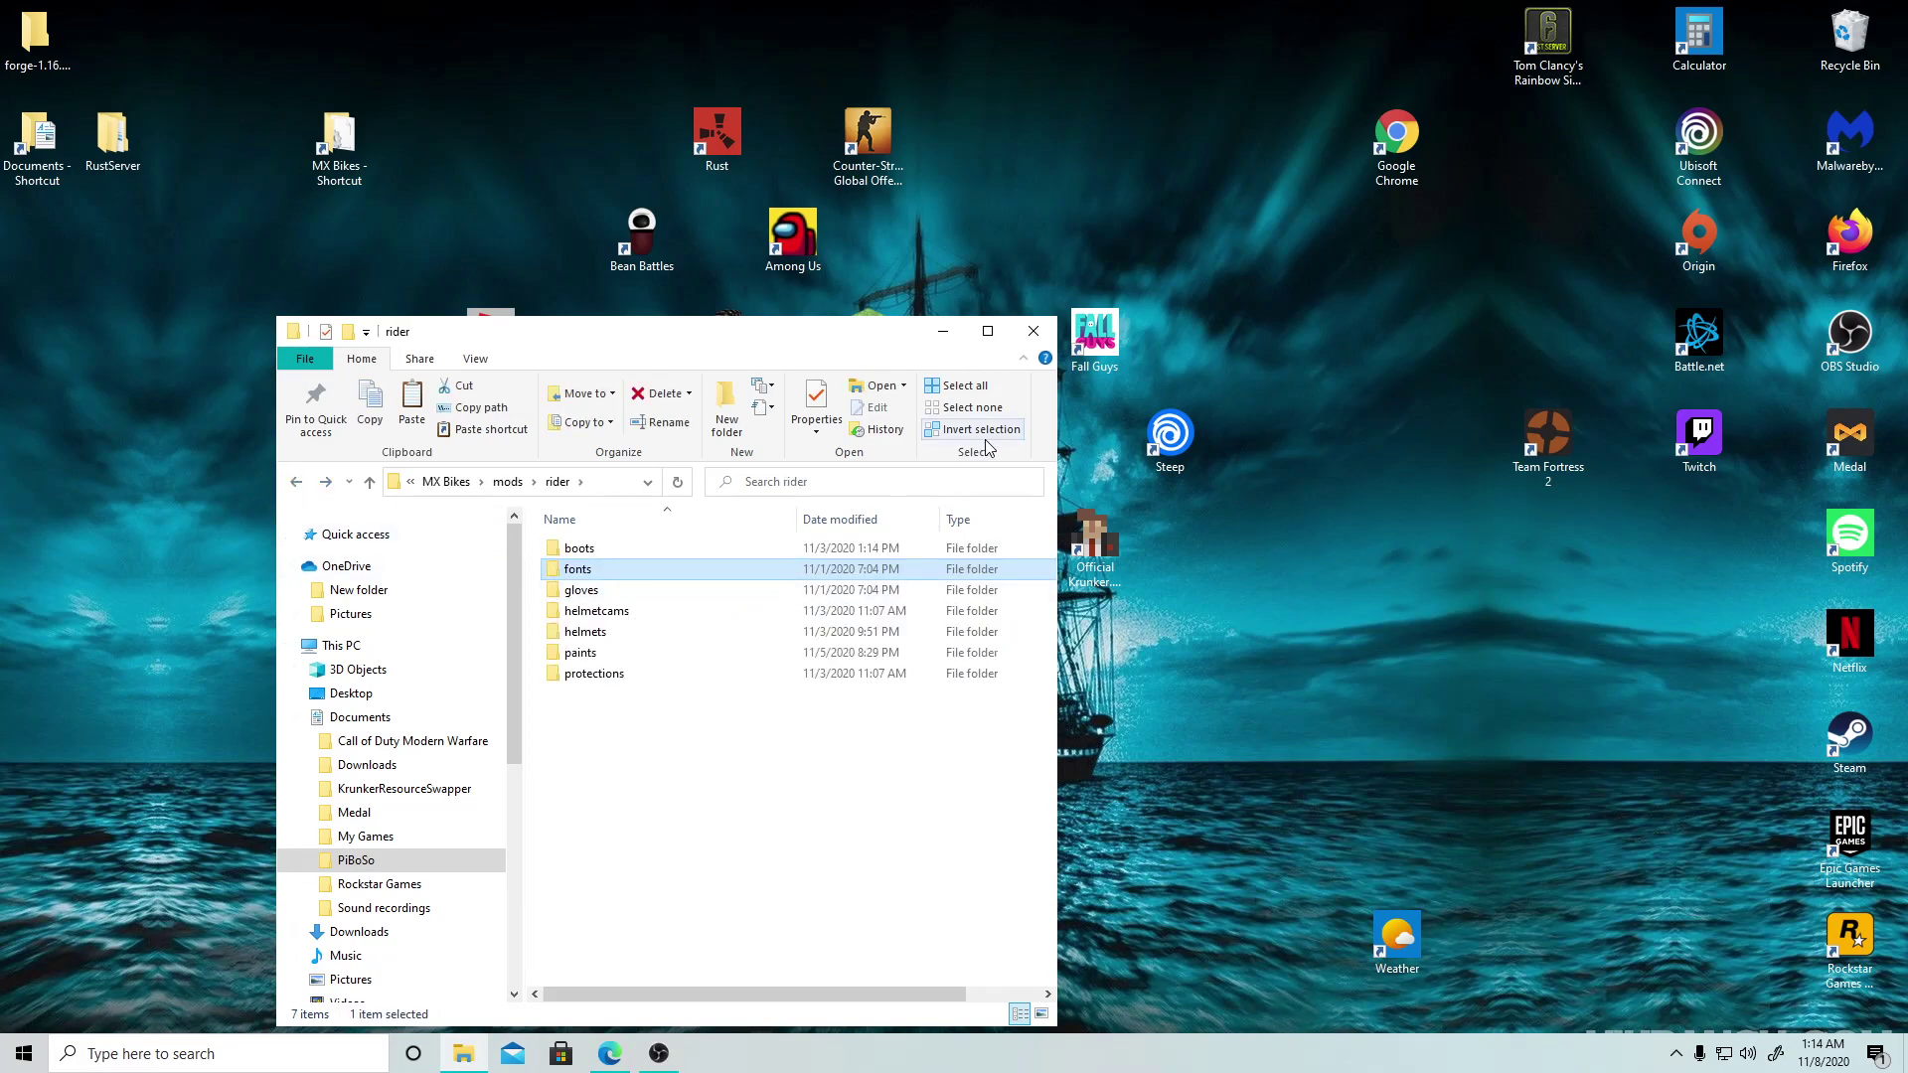
click(1033, 329)
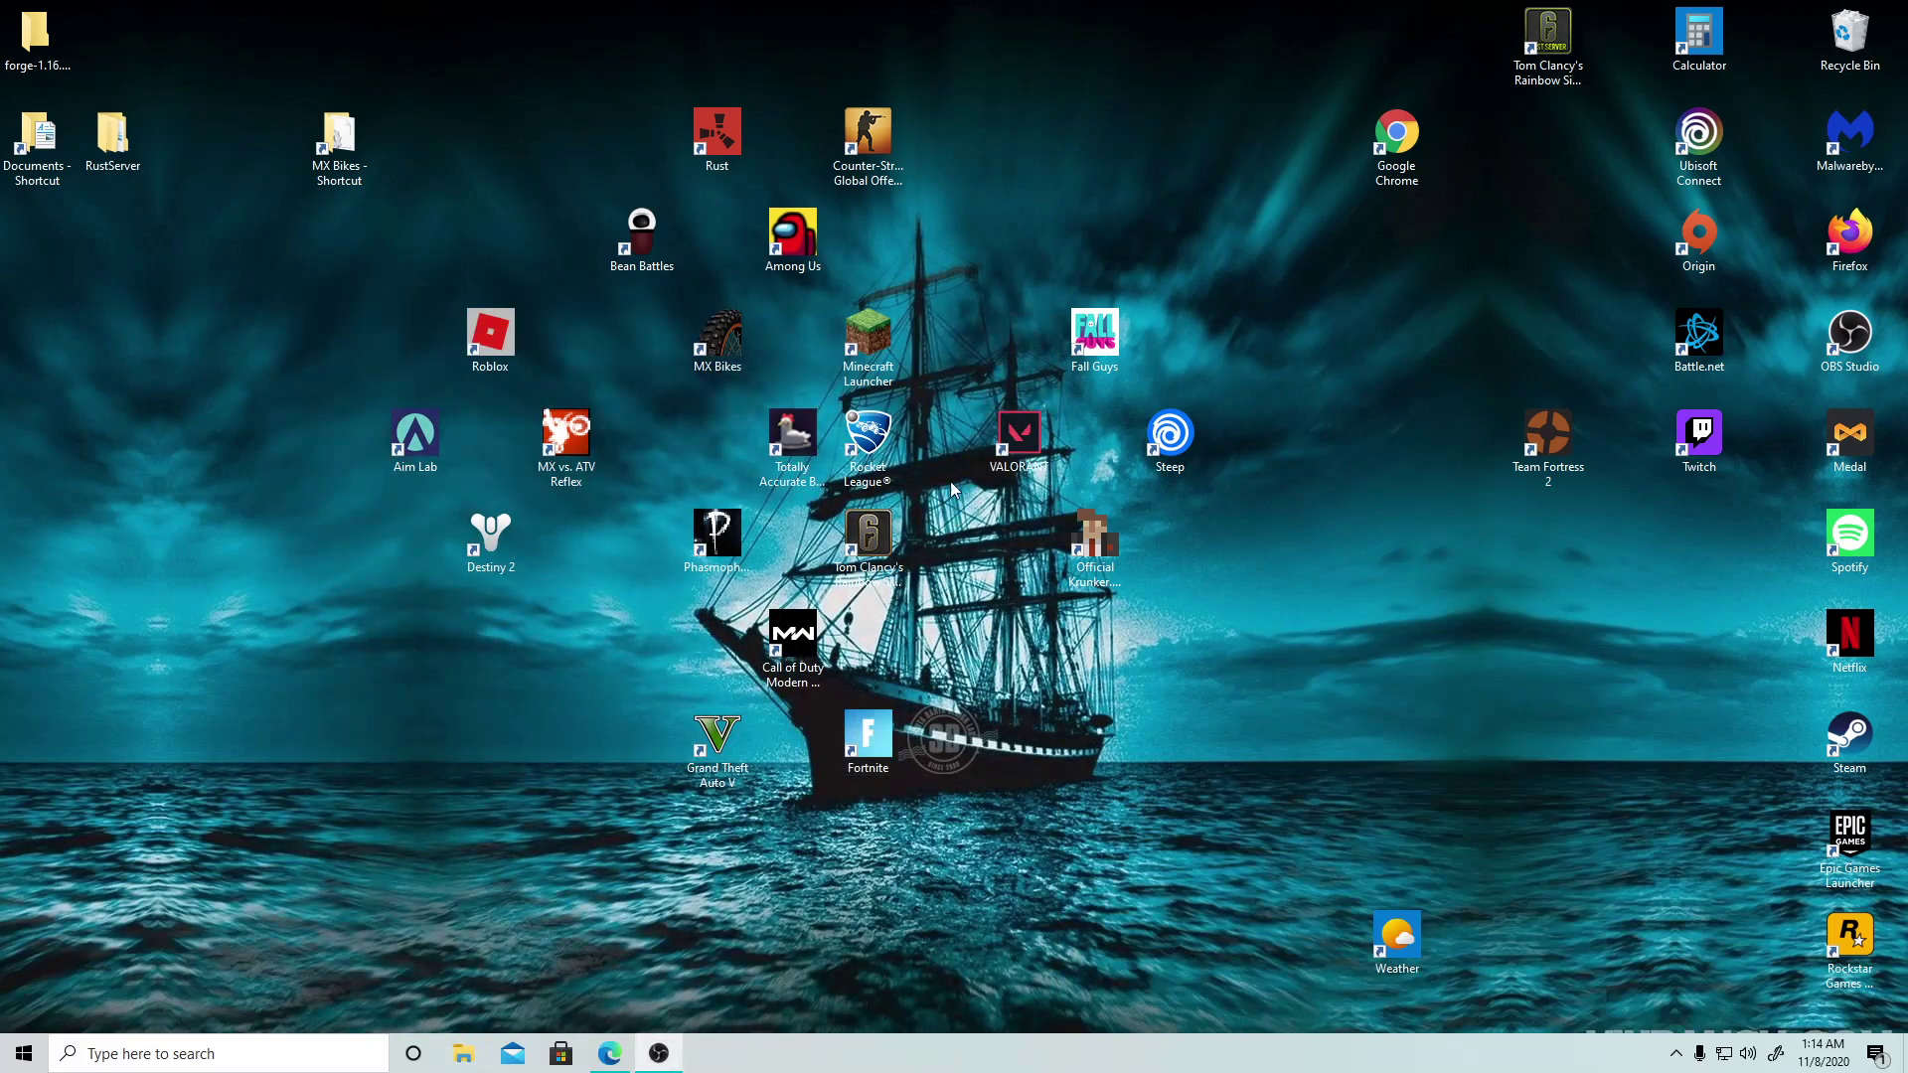